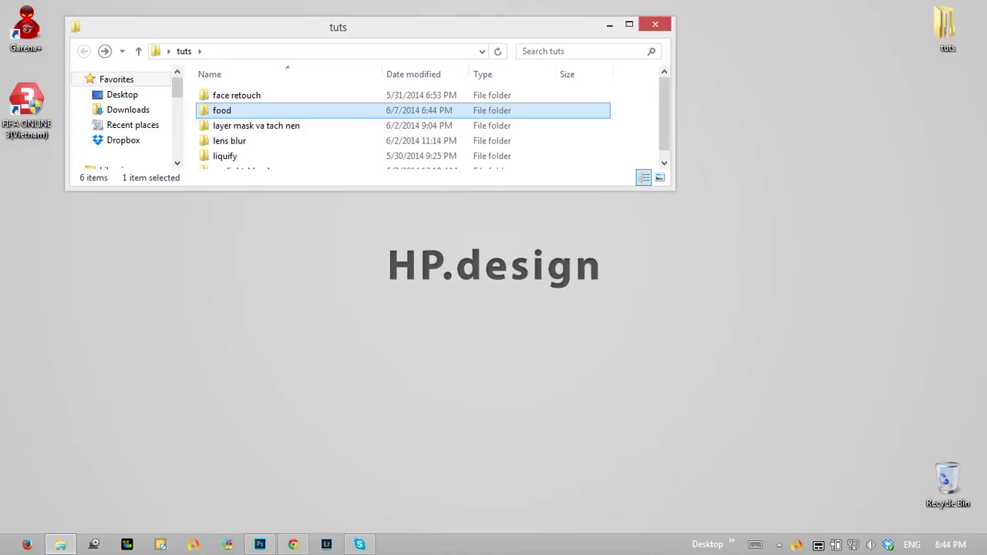
Open the DSC00194_stock image from the tuts > food > stock folder.
{"action": "double_click", "coordinate": [231, 110]}
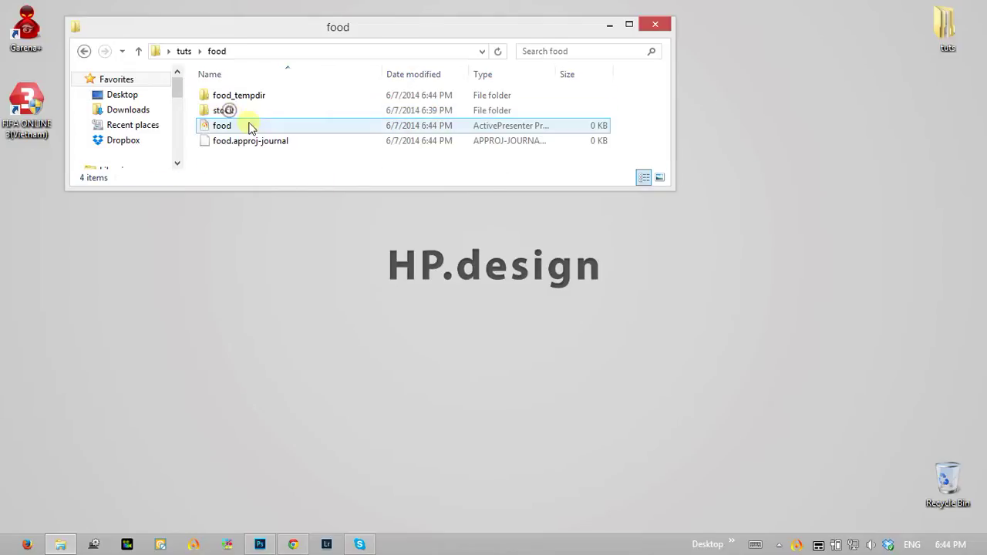
{"action": "double_click", "coordinate": [252, 111]}
{"action": "double_click", "coordinate": [311, 125]}
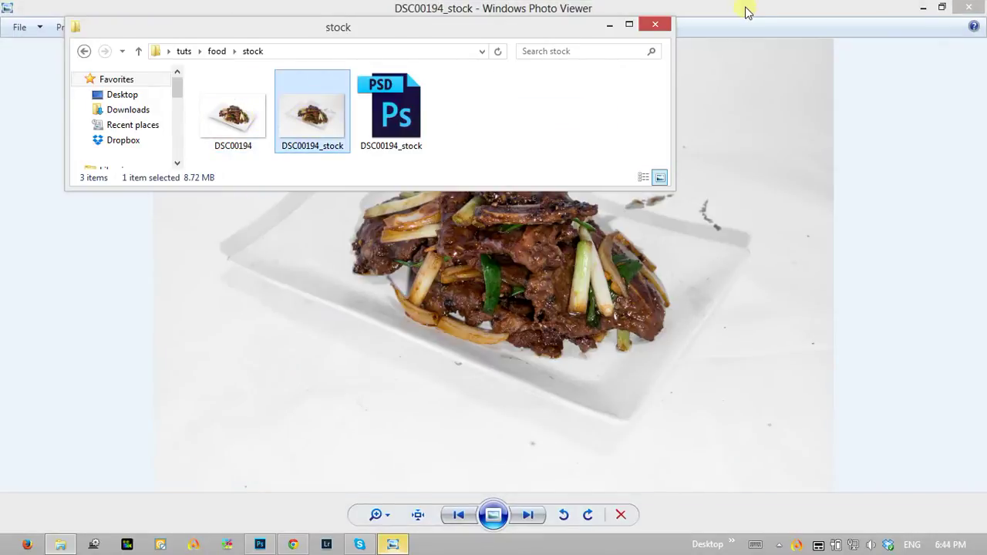
Flip between finished DSC00194 and raw DSC00194_stock to compare, then close Photo Viewer.
{"action": "left_click", "coordinate": [745, 9]}
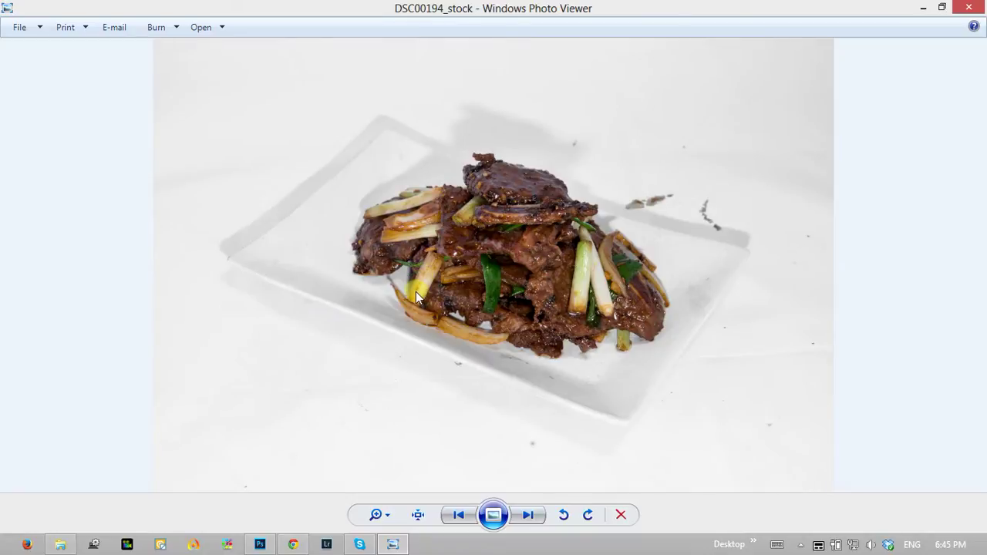
{"action": "left_click", "coordinate": [461, 517]}
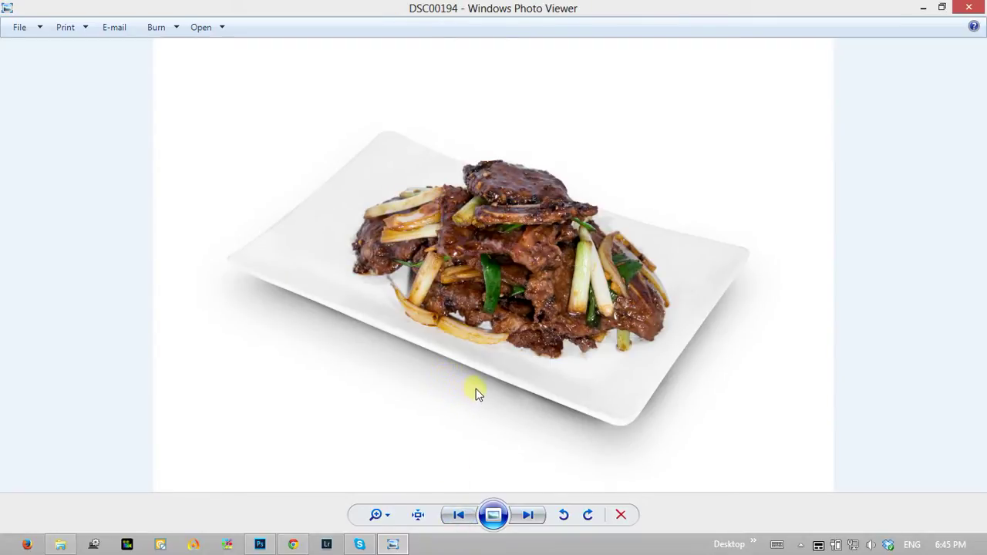
{"action": "left_click", "coordinate": [529, 517]}
{"action": "left_click", "coordinate": [458, 515]}
{"action": "left_click", "coordinate": [525, 517]}
{"action": "left_click", "coordinate": [459, 515]}
{"action": "left_click", "coordinate": [525, 517]}
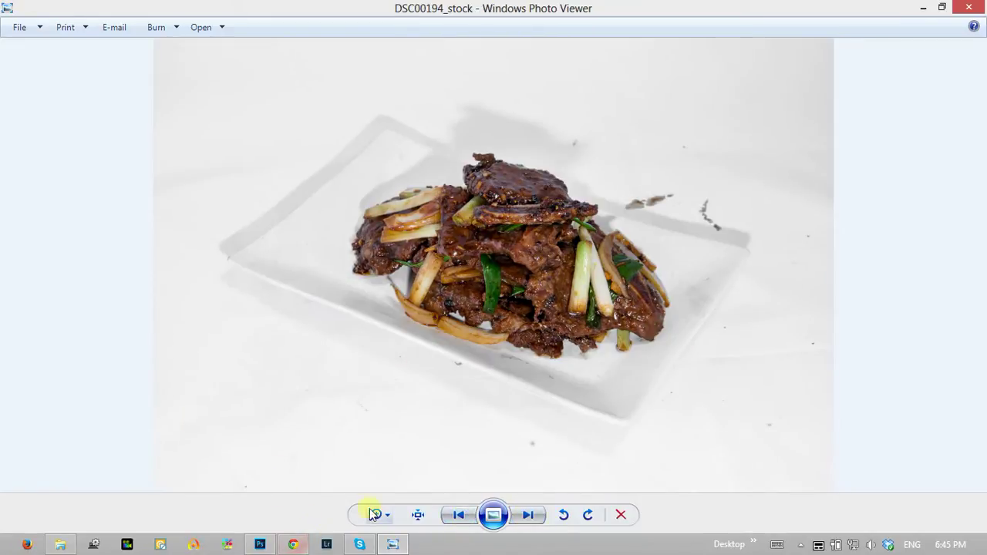
{"action": "left_click", "coordinate": [967, 8]}
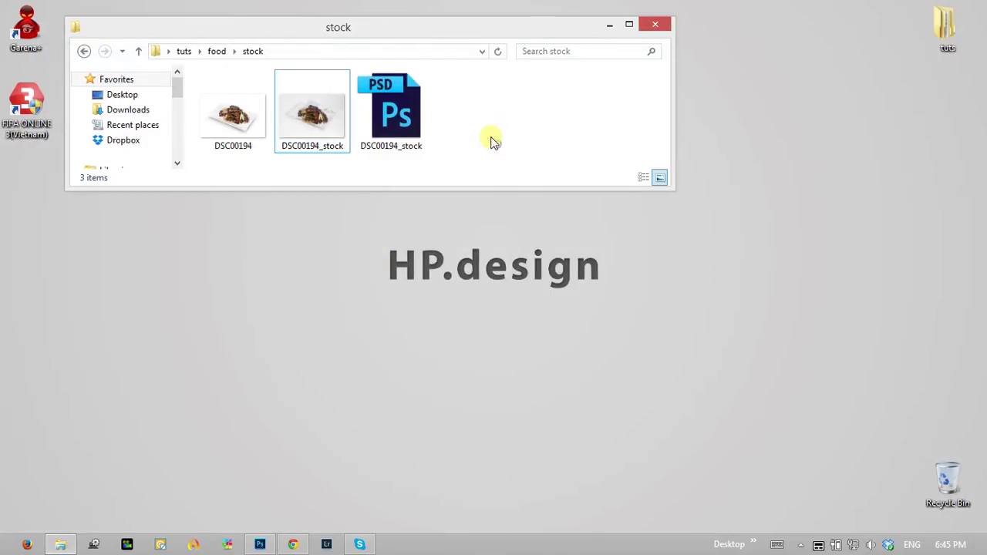
{"action": "left_click", "coordinate": [416, 125]}
Open DSC00194_stock.psd in Photoshop and make Layer 1 the active layer.
{"action": "double_click", "coordinate": [417, 126]}
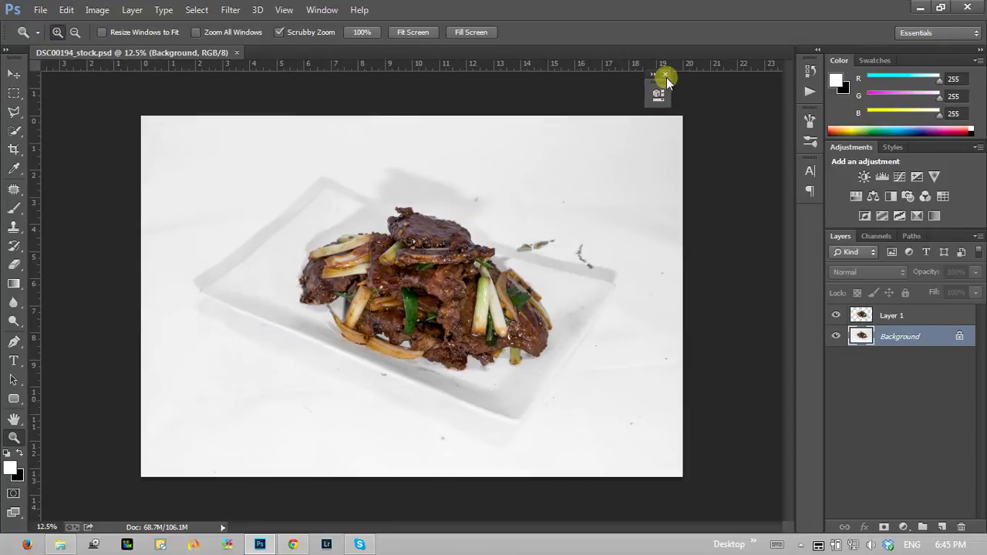
{"action": "left_click", "coordinate": [666, 74]}
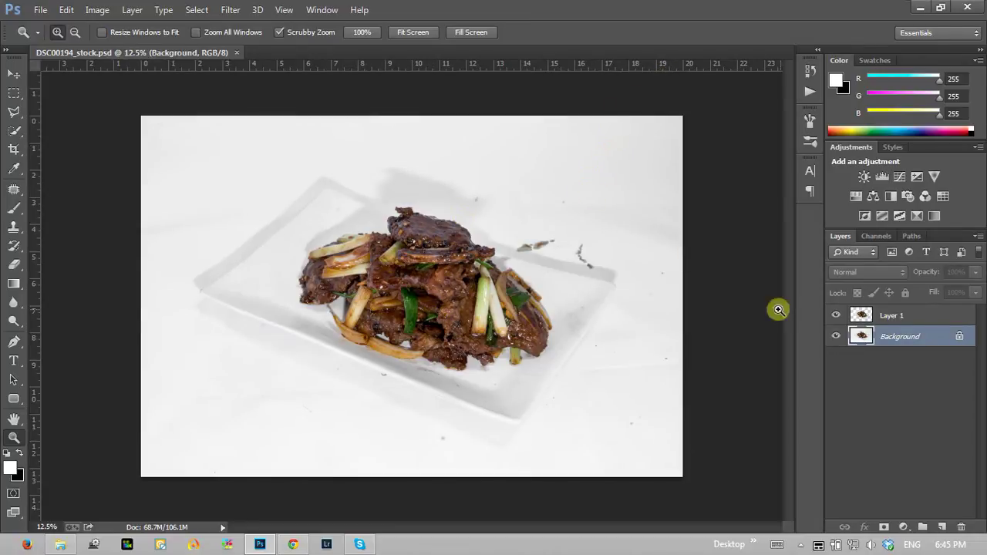
{"action": "left_click", "coordinate": [875, 317]}
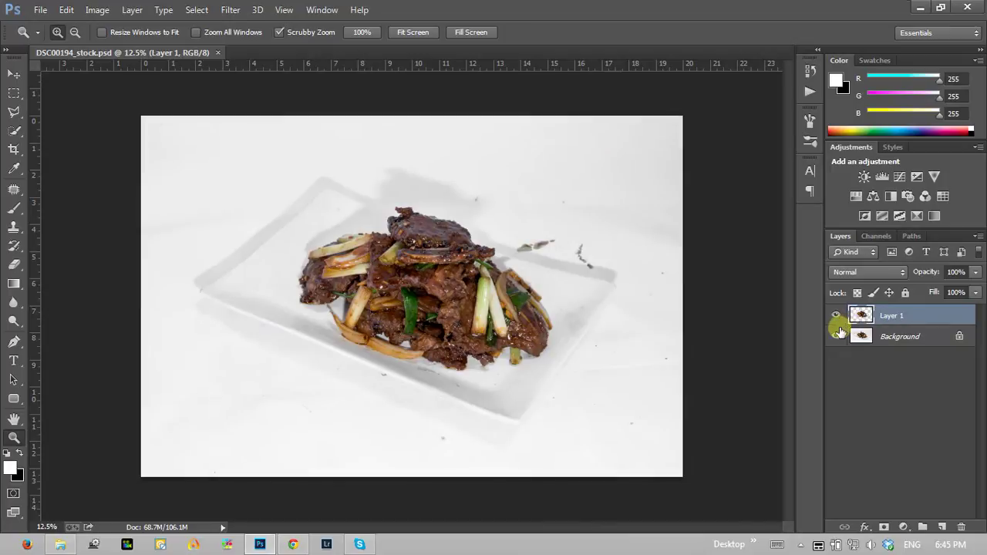
Zoom in on the stains and streaks around the plate, then fit the image on screen.
{"action": "left_click", "coordinate": [382, 302]}
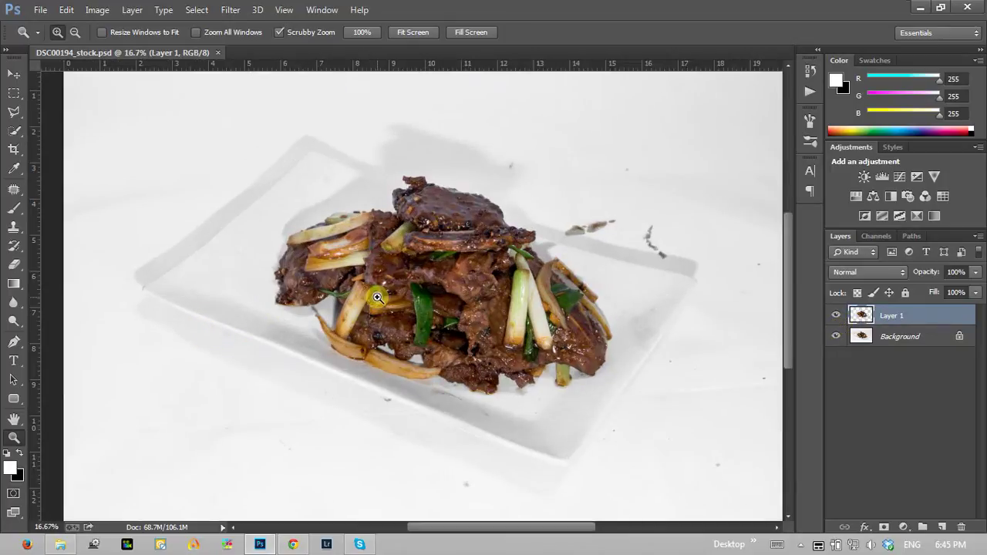
{"action": "left_click", "coordinate": [500, 292], "text": "alt"}
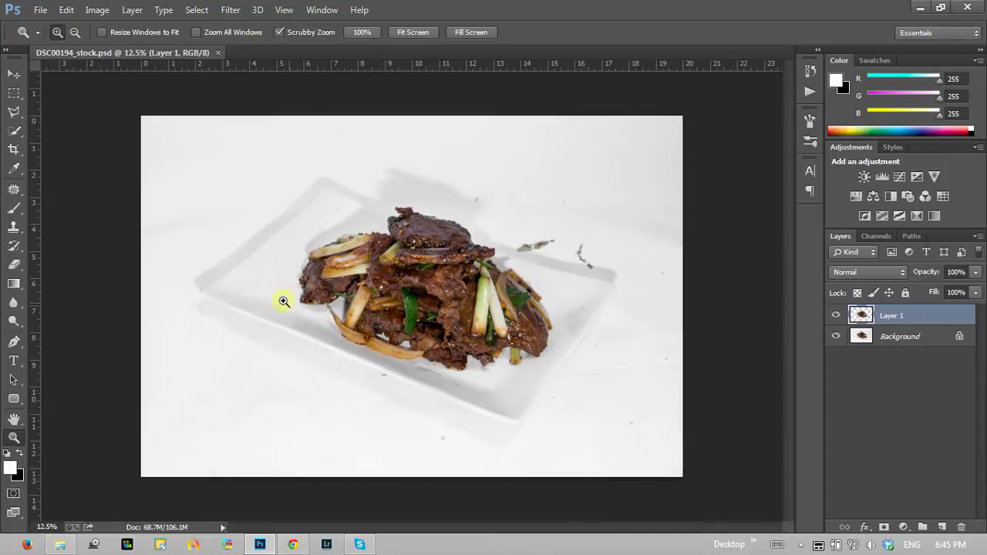
{"action": "left_click", "coordinate": [574, 246]}
{"action": "left_click", "coordinate": [576, 244]}
{"action": "left_click", "coordinate": [601, 229]}
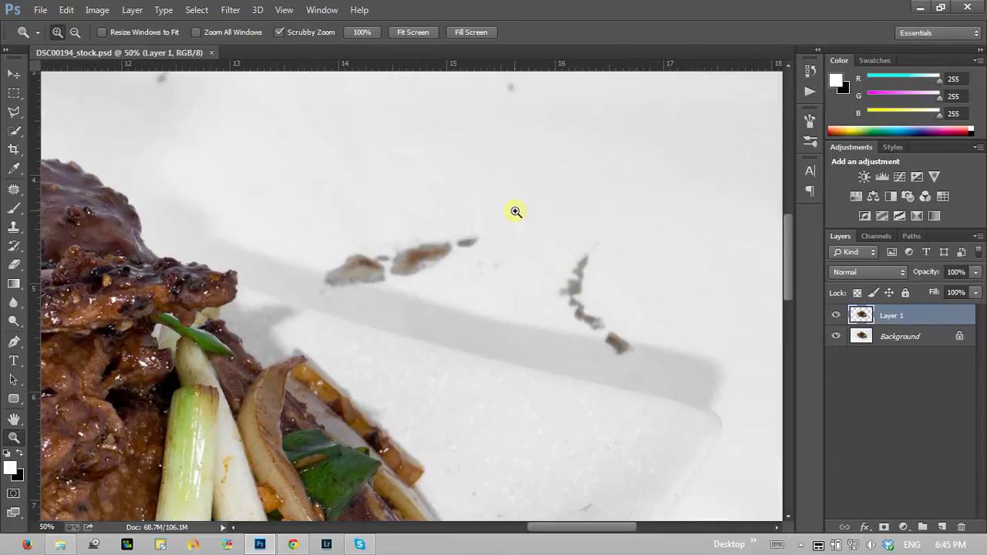
{"action": "mouse_move", "coordinate": [511, 196]}
{"action": "left_mouse_down"}
{"action": "mouse_move", "coordinate": [358, 412]}
{"action": "mouse_move", "coordinate": [309, 375]}
{"action": "mouse_move", "coordinate": [440, 221]}
{"action": "mouse_move", "coordinate": [352, 260]}
{"action": "mouse_move", "coordinate": [358, 247]}
{"action": "mouse_move", "coordinate": [379, 269]}
{"action": "mouse_move", "coordinate": [328, 249]}
{"action": "mouse_move", "coordinate": [468, 260]}
{"action": "mouse_move", "coordinate": [528, 287]}
{"action": "left_mouse_up"}
{"action": "right_click", "coordinate": [417, 230]}
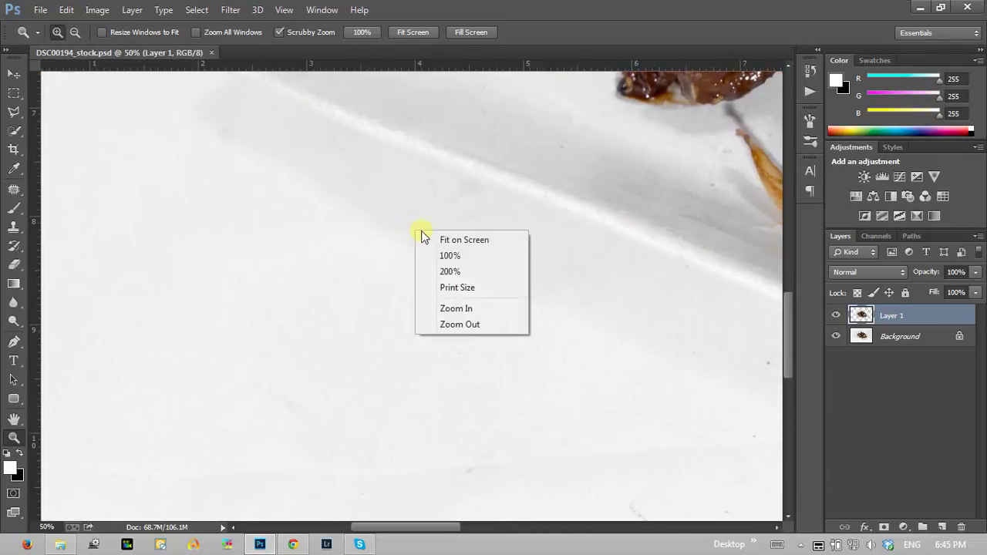
{"action": "left_click", "coordinate": [429, 240]}
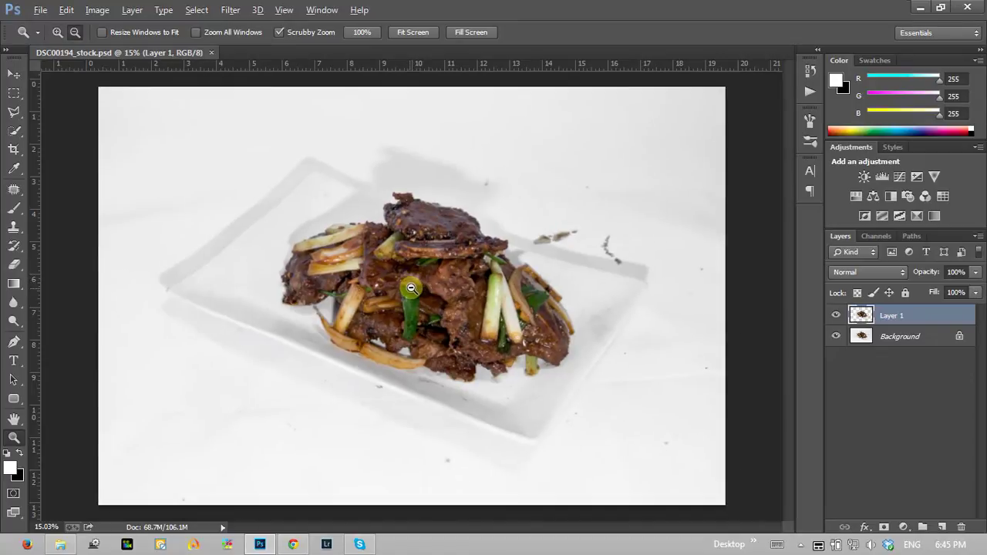
{"action": "left_click", "coordinate": [413, 289], "text": "alt"}
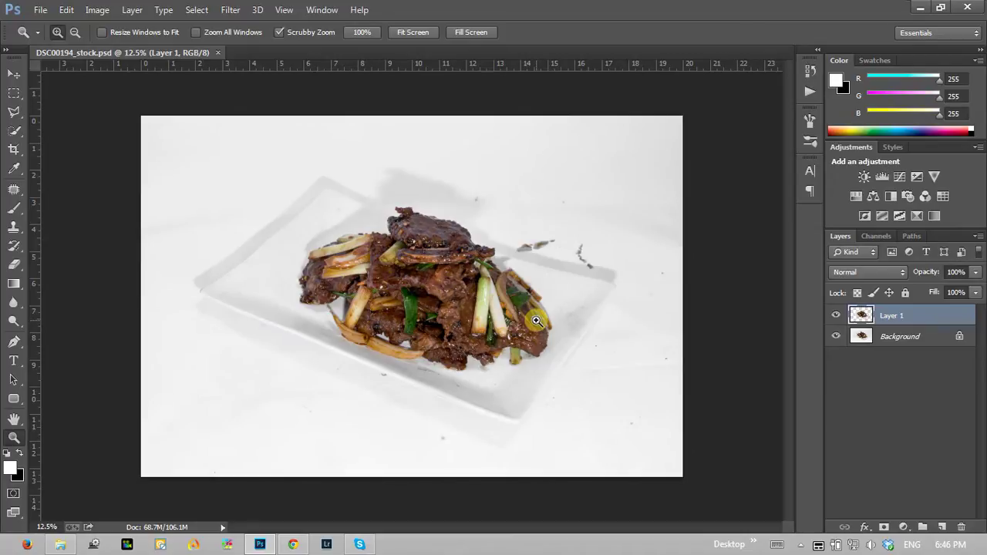
{"action": "left_click", "coordinate": [320, 277]}
{"action": "left_click", "coordinate": [320, 277]}
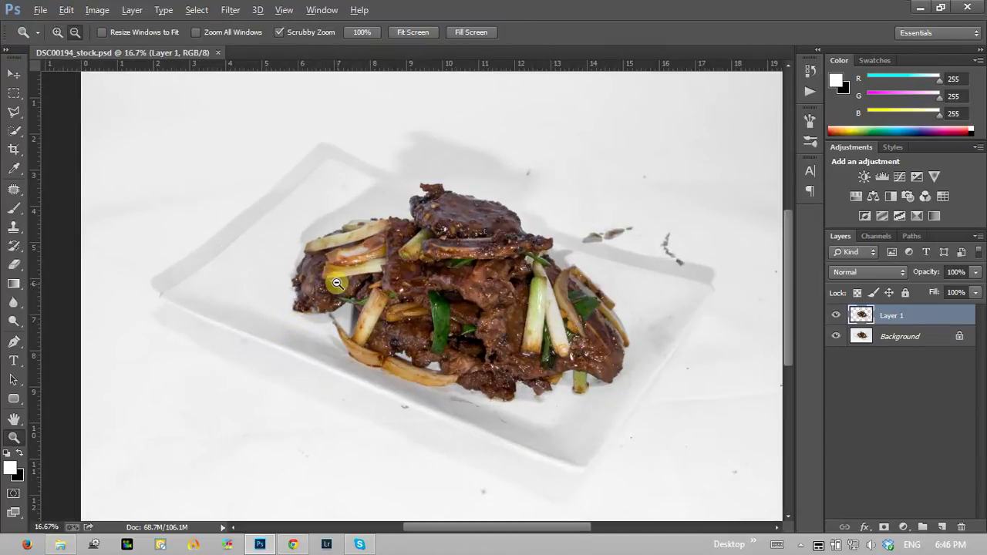
{"action": "left_click", "coordinate": [331, 284], "text": "alt"}
Add a new Layer 2 and set the Brush foreground colour to bright green.
{"action": "key", "text": "ctrl+shift+n"}
{"action": "key", "text": "Return"}
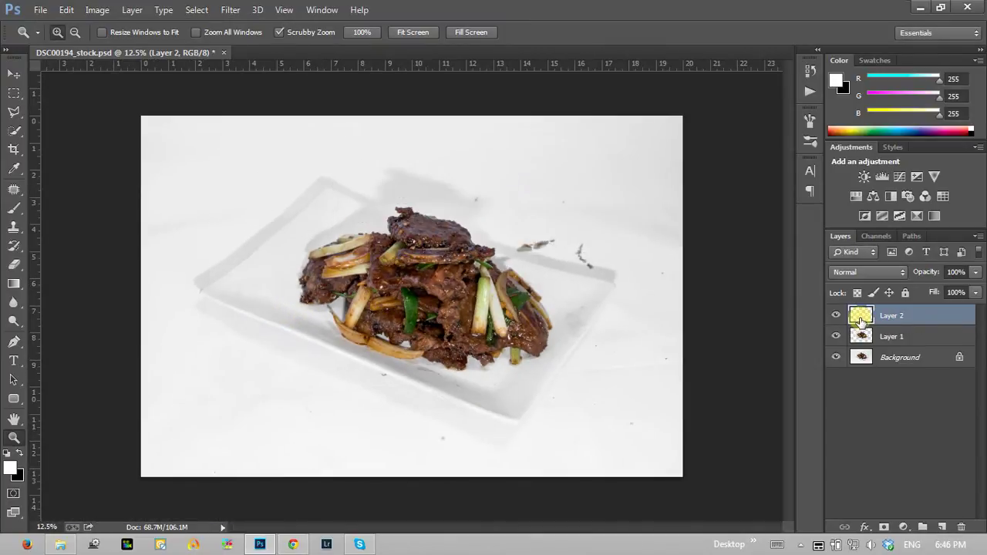
{"action": "left_click", "coordinate": [14, 208]}
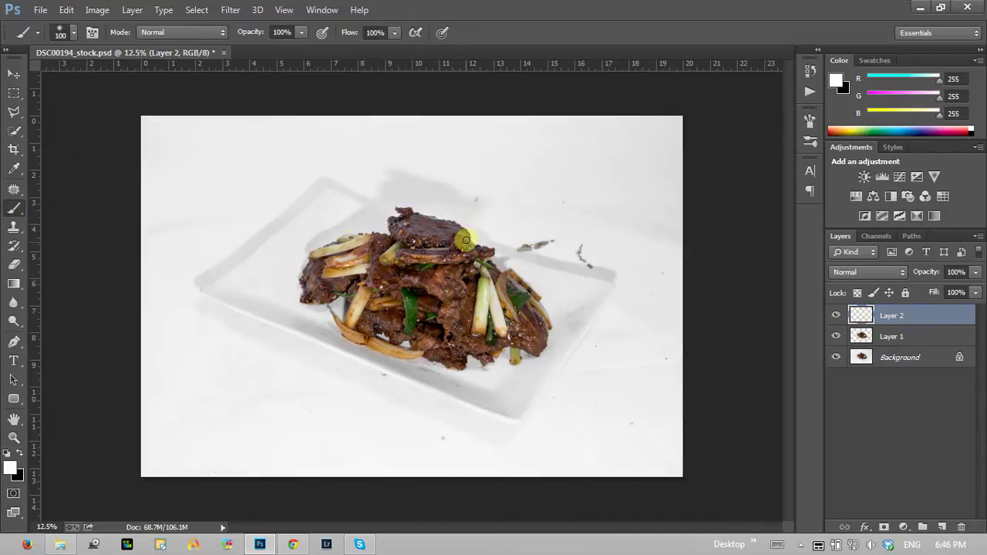
{"action": "left_click", "coordinate": [10, 467]}
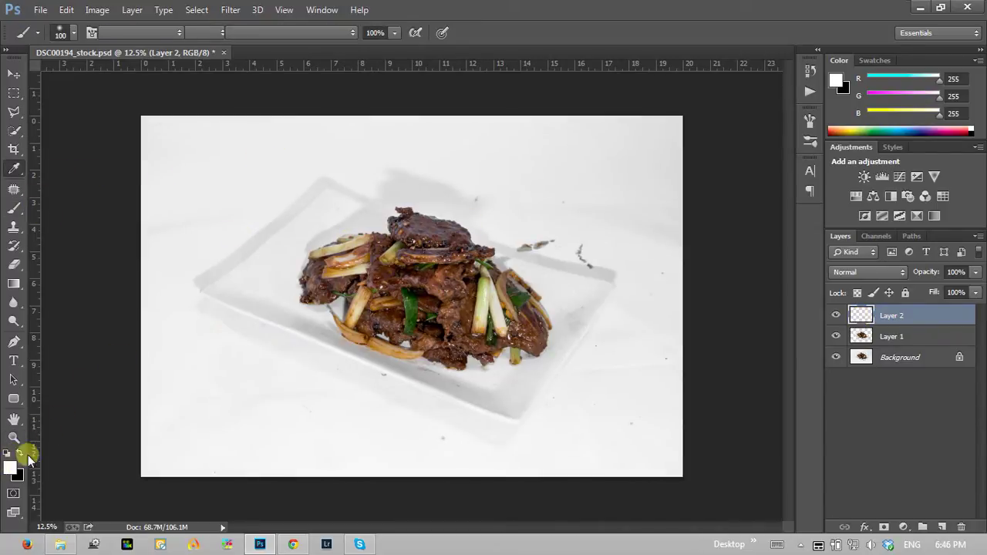
{"action": "left_click_drag", "start_coordinate": [734, 231], "coordinate": [734, 264]}
{"action": "left_click_drag", "start_coordinate": [694, 206], "coordinate": [677, 169]}
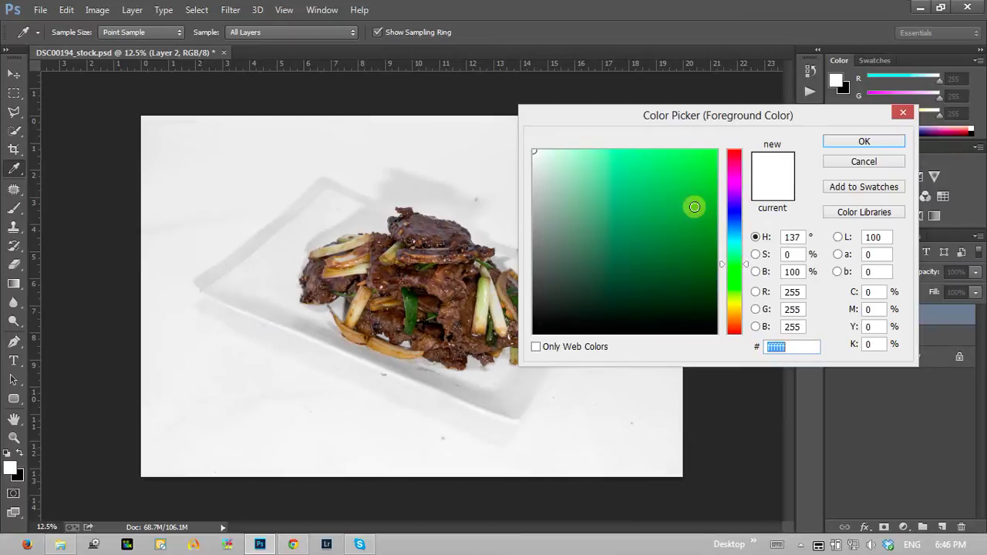
{"action": "left_click", "coordinate": [891, 144]}
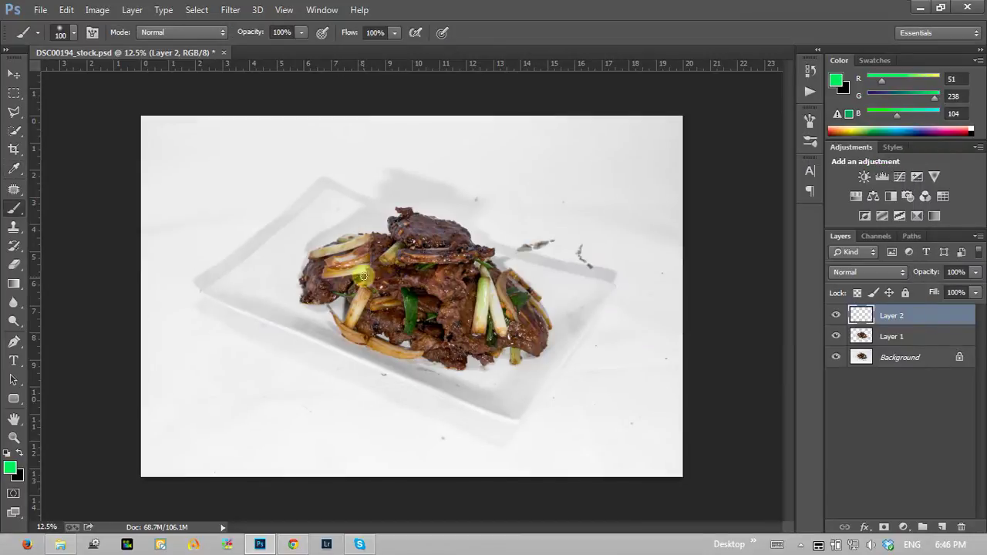
Paint green marks over the food's top-left, below it, the plate's right and lower-left.
{"action": "mouse_move", "coordinate": [384, 206]}
{"action": "left_mouse_down"}
{"action": "mouse_move", "coordinate": [342, 211]}
{"action": "mouse_move", "coordinate": [291, 260]}
{"action": "mouse_move", "coordinate": [422, 226]}
{"action": "mouse_move", "coordinate": [393, 194]}
{"action": "left_mouse_up"}
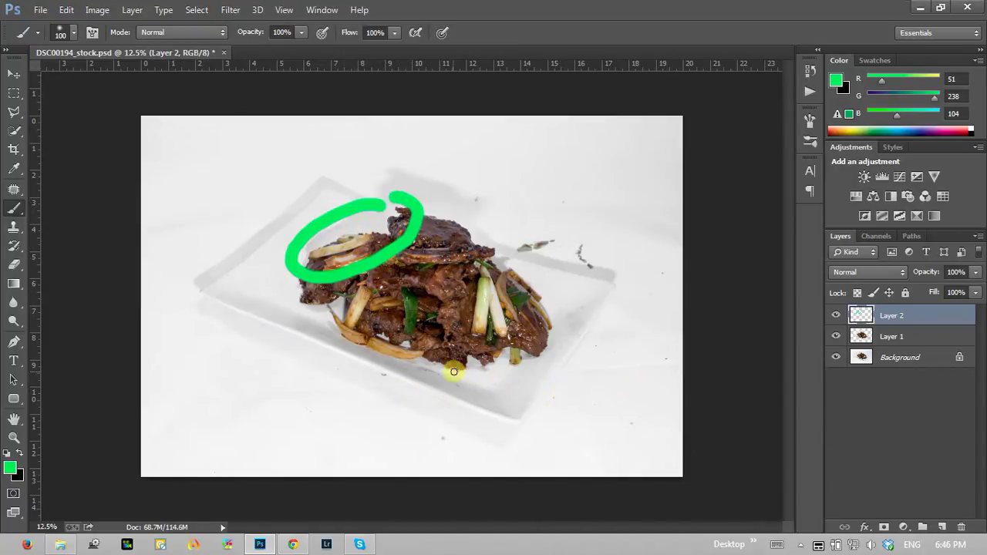
{"action": "mouse_move", "coordinate": [435, 365]}
{"action": "left_mouse_down"}
{"action": "mouse_move", "coordinate": [429, 375]}
{"action": "mouse_move", "coordinate": [461, 369]}
{"action": "left_mouse_up"}
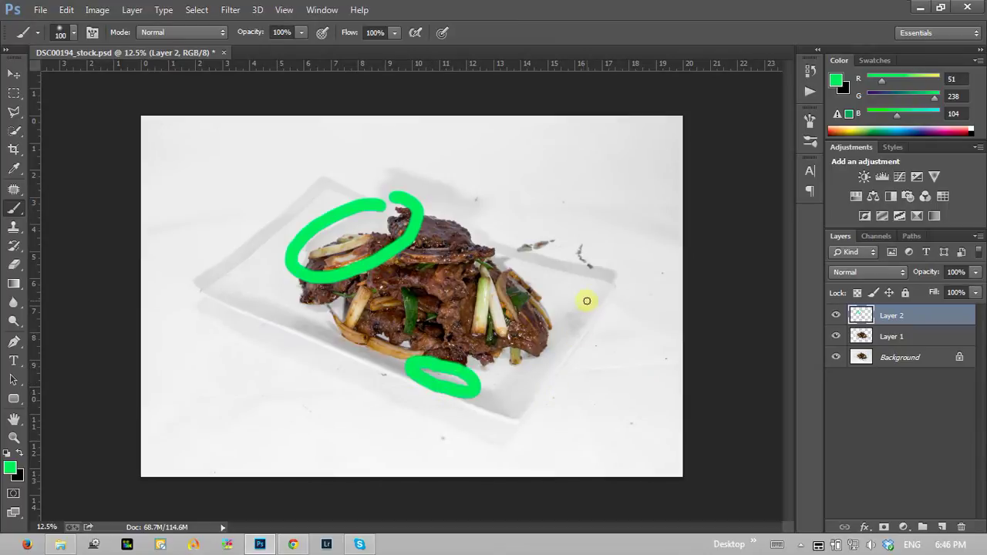
{"action": "mouse_move", "coordinate": [588, 296]}
{"action": "left_mouse_down"}
{"action": "mouse_move", "coordinate": [543, 328]}
{"action": "mouse_move", "coordinate": [591, 326]}
{"action": "mouse_move", "coordinate": [586, 301]}
{"action": "left_mouse_up"}
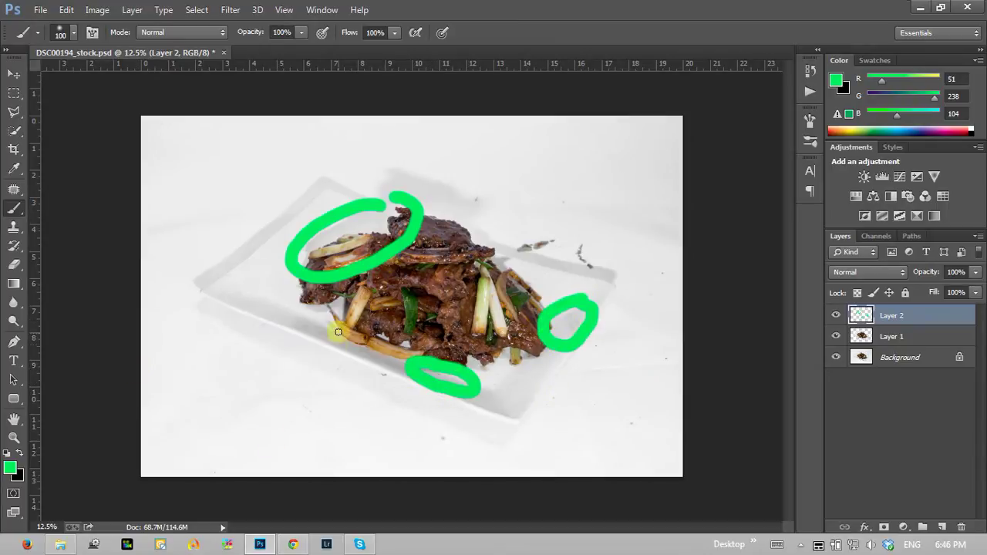
{"action": "mouse_move", "coordinate": [245, 300]}
{"action": "left_mouse_down"}
{"action": "mouse_move", "coordinate": [337, 379]}
{"action": "mouse_move", "coordinate": [419, 396]}
{"action": "mouse_move", "coordinate": [351, 315]}
{"action": "left_mouse_up"}
Review the finished DSC00194 in Photo Viewer, then paint a green loop around the food's centre.
{"action": "left_click", "coordinate": [60, 544]}
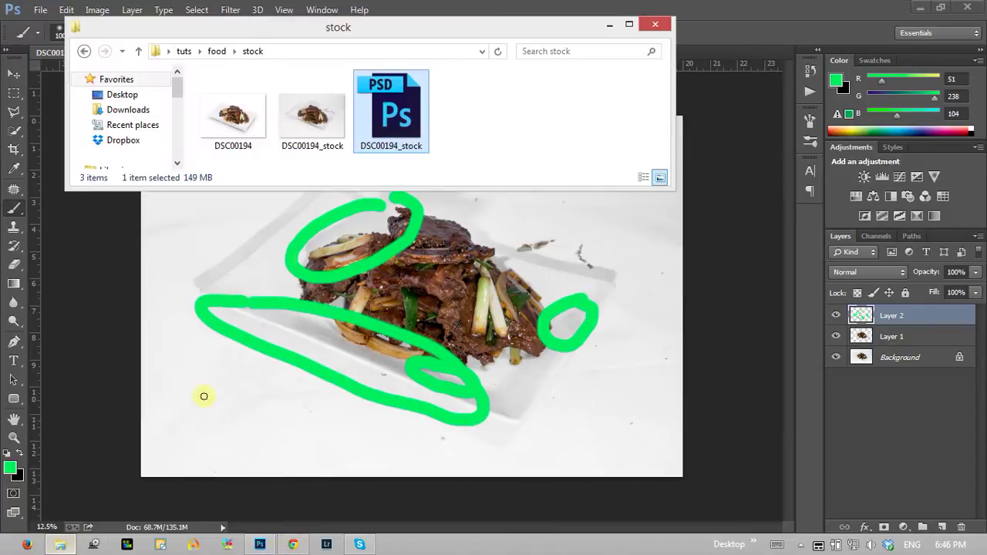
{"action": "double_click", "coordinate": [224, 135]}
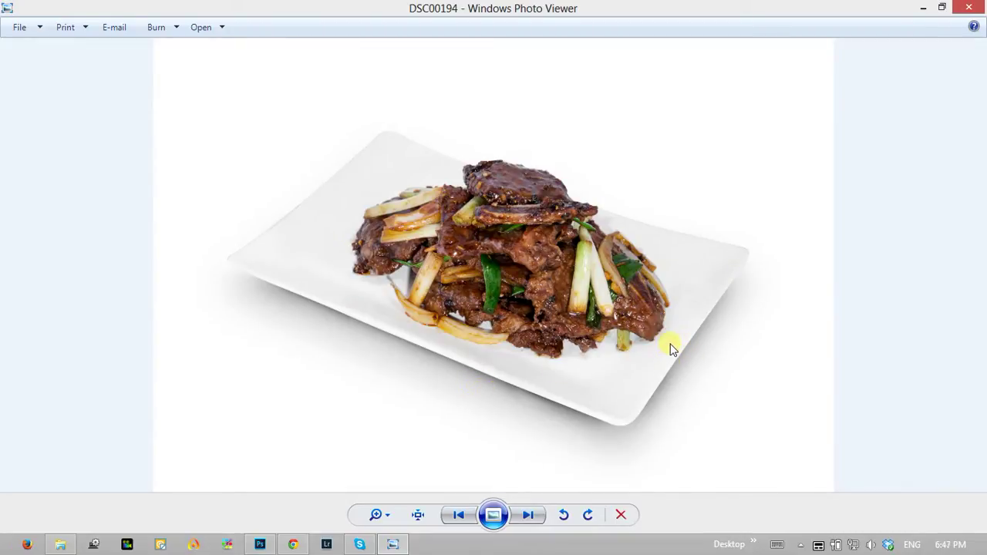
{"action": "left_click", "coordinate": [968, 9]}
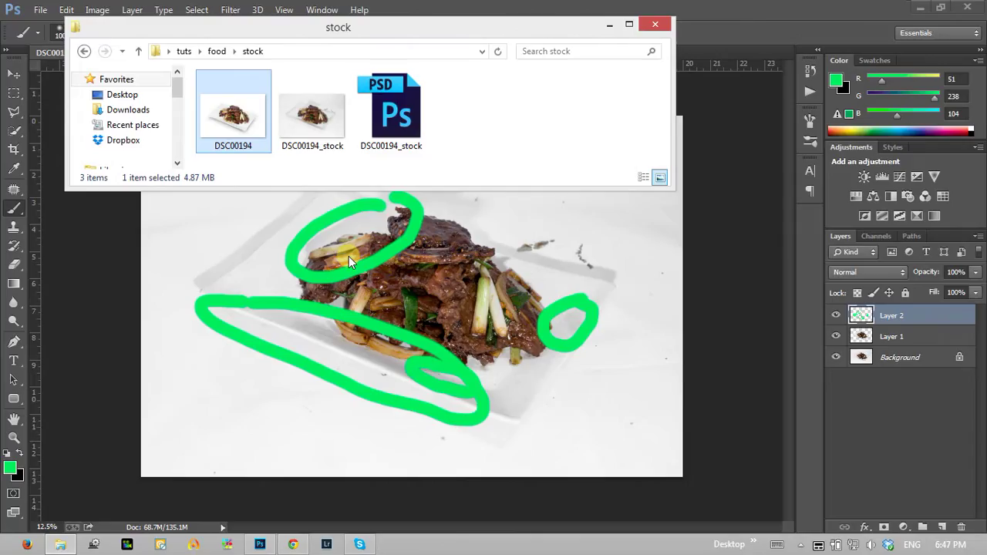
{"action": "left_click", "coordinate": [720, 18]}
{"action": "left_click_drag", "start_coordinate": [430, 267], "coordinate": [463, 255]}
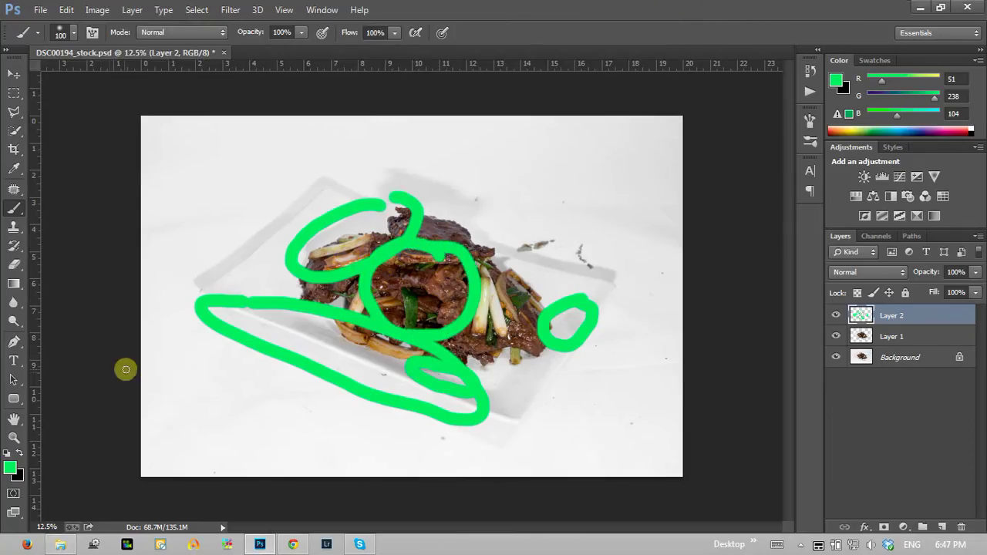
{"action": "left_click", "coordinate": [14, 438]}
{"action": "left_click_drag", "start_coordinate": [409, 283], "coordinate": [428, 273]}
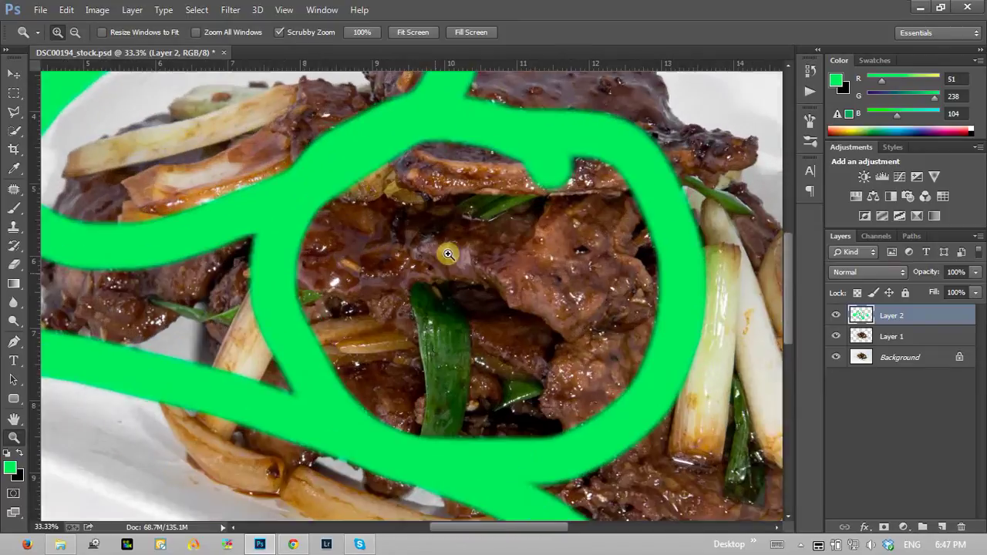
{"action": "key", "text": "ctrl+z"}
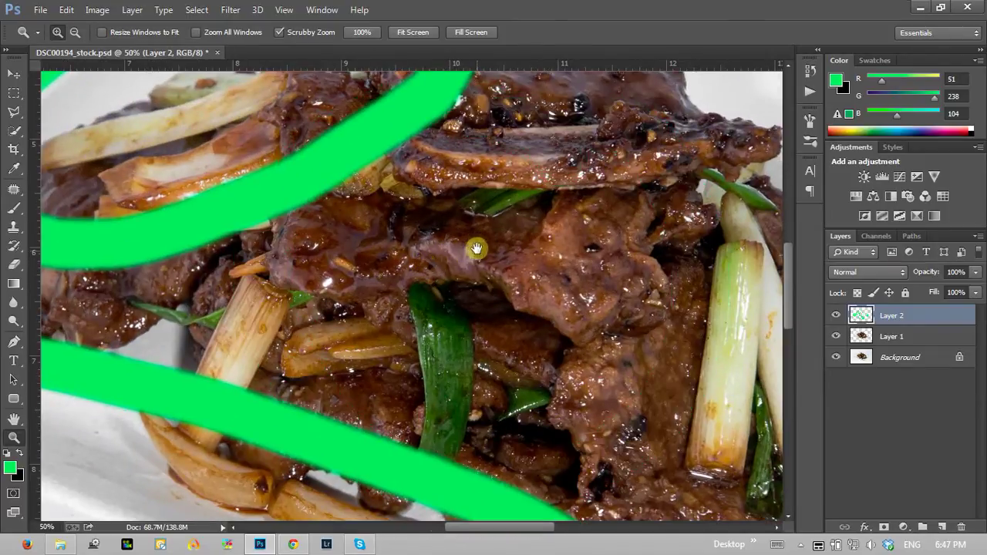
{"action": "left_click_drag", "start_coordinate": [468, 248], "coordinate": [358, 274]}
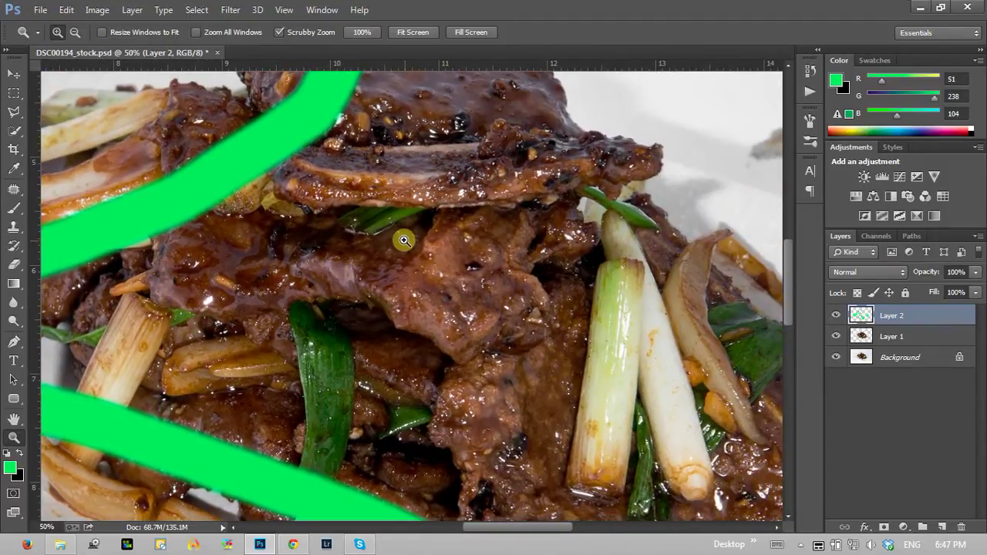
{"action": "left_click", "coordinate": [398, 270], "text": "alt"}
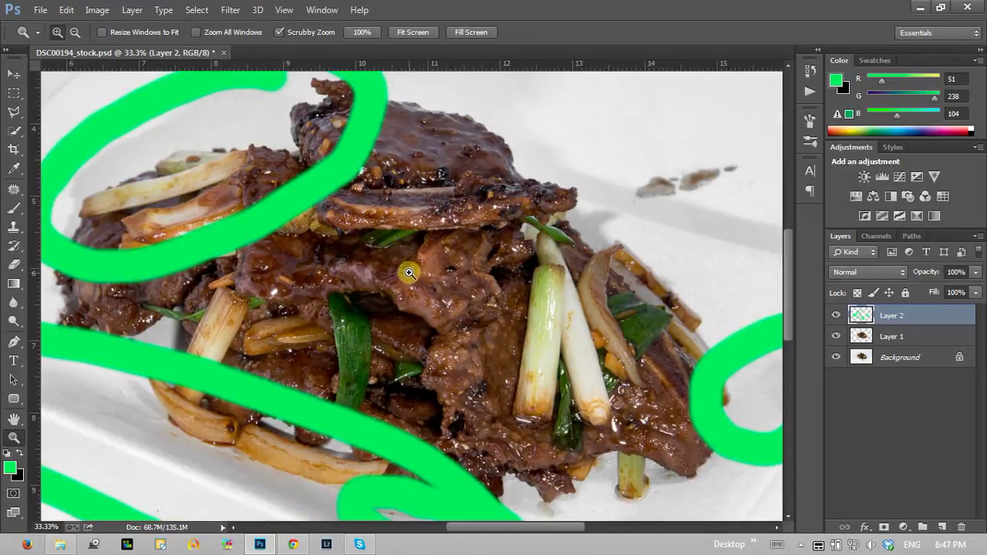
{"action": "left_click", "coordinate": [409, 280]}
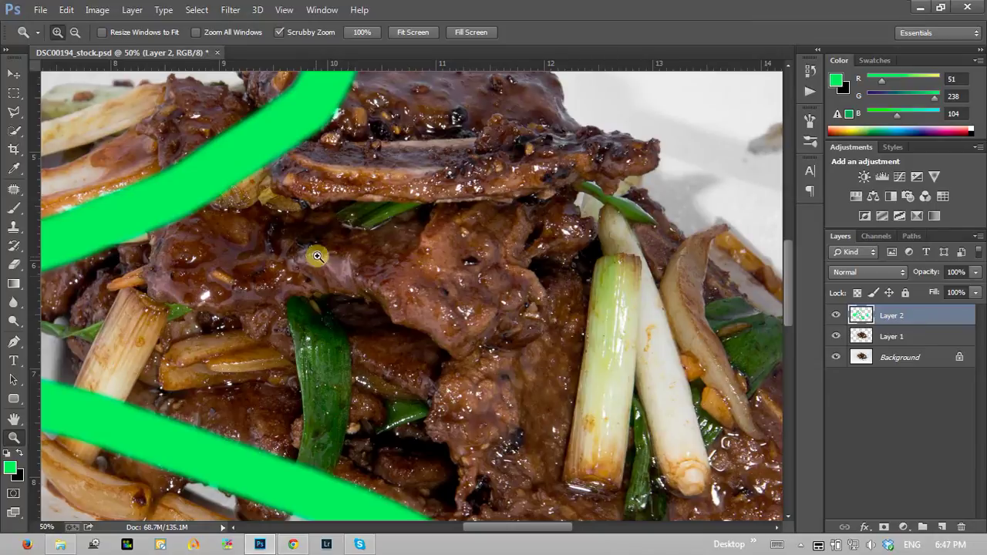
{"action": "right_click", "coordinate": [390, 258]}
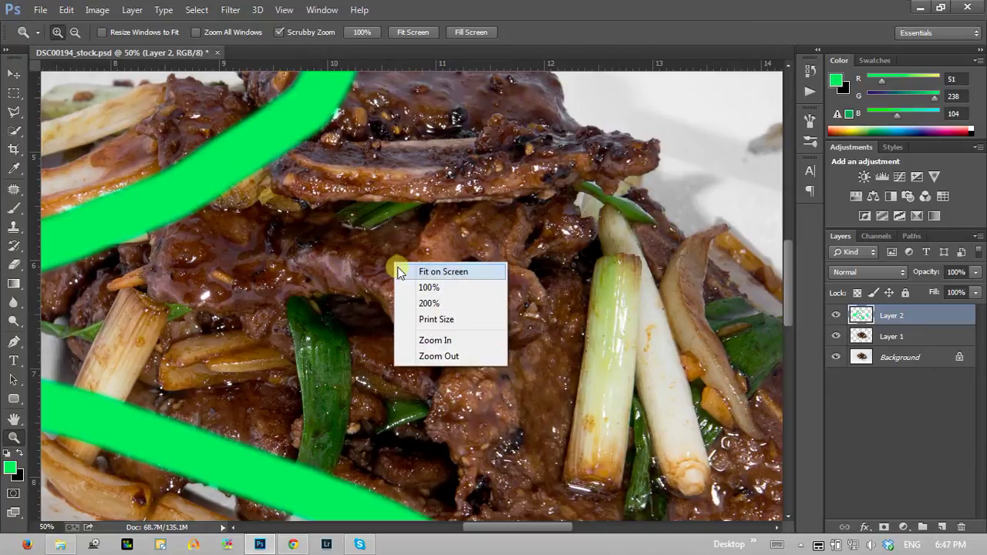
{"action": "left_click", "coordinate": [417, 270]}
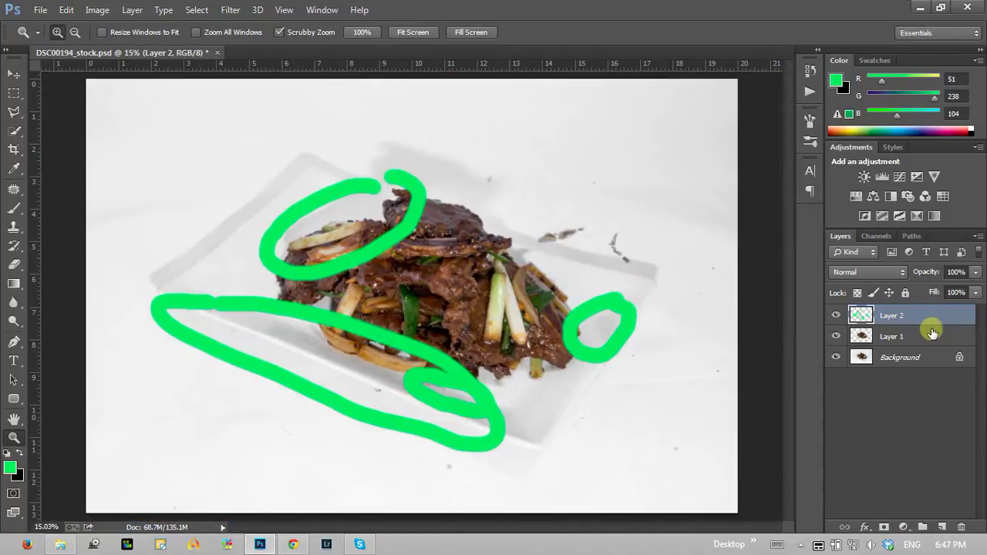
{"action": "double_click", "coordinate": [925, 315]}
Cancel the Layer Style dialog and remove the green strokes layer.
{"action": "left_click", "coordinate": [908, 79]}
{"action": "key", "text": "ctrl+e"}
{"action": "key", "text": "ctrl+z"}
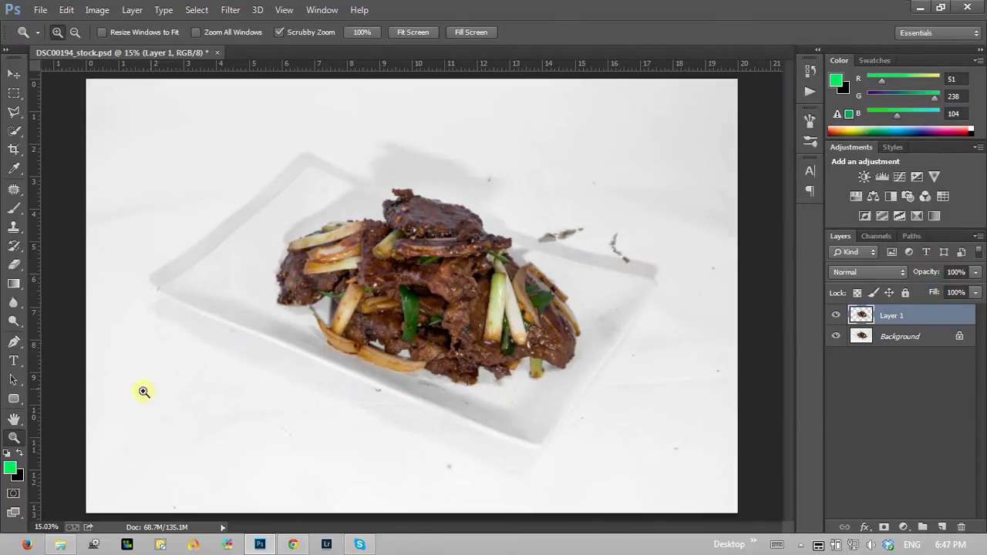
Zoom to 25% on the dish, pan to the plate's left, and double-click the Background layer.
{"action": "left_click", "coordinate": [392, 285]}
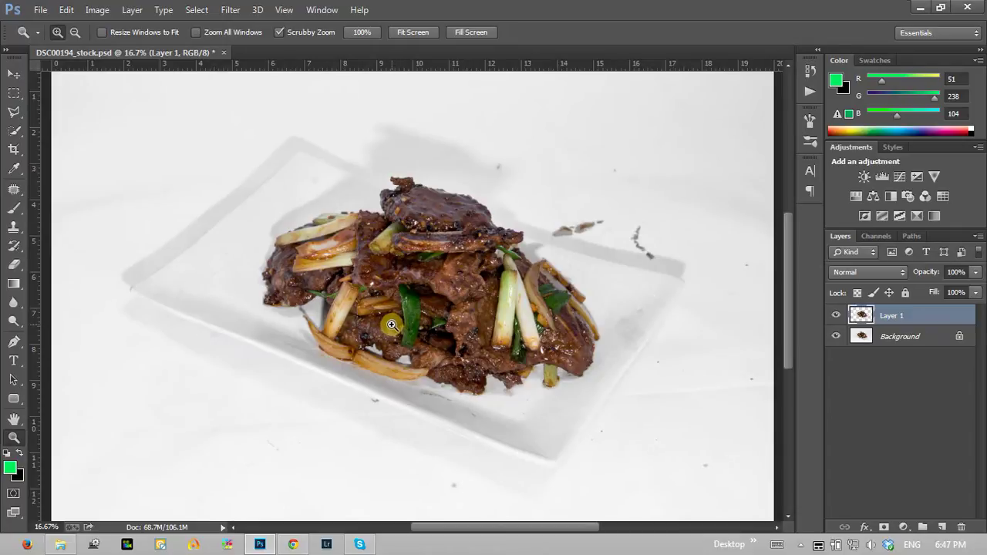
{"action": "left_click", "coordinate": [392, 325]}
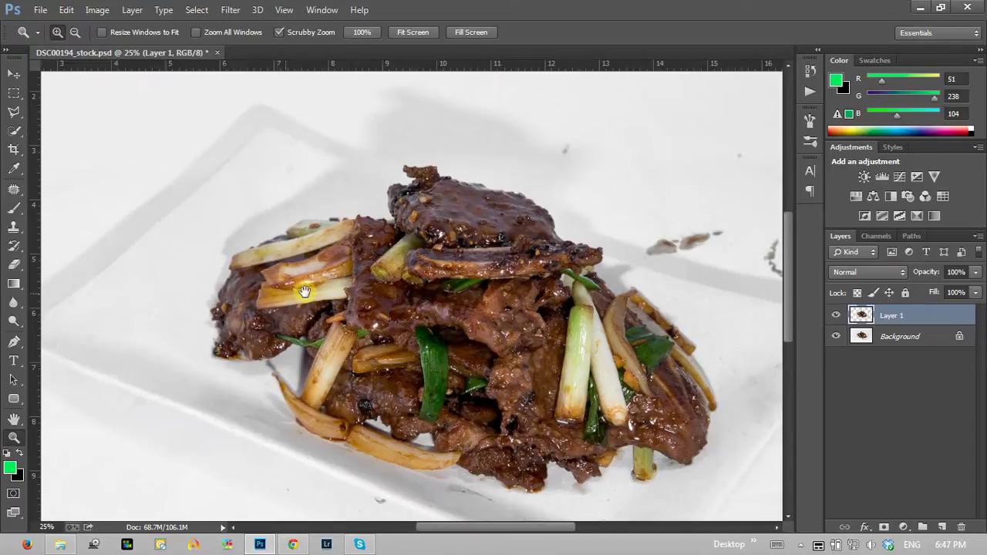
{"action": "left_click_drag", "start_coordinate": [265, 231], "coordinate": [418, 284]}
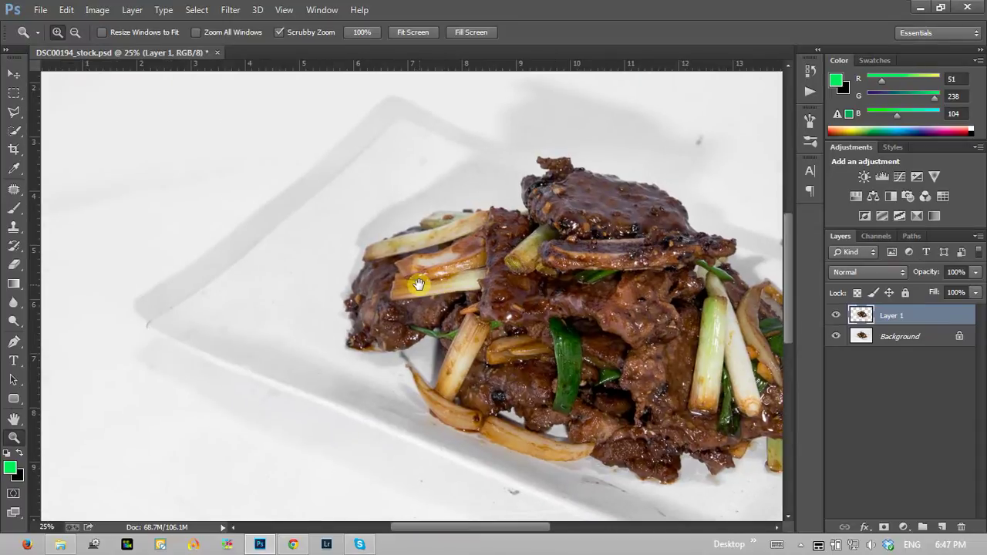
{"action": "double_click", "coordinate": [901, 334]}
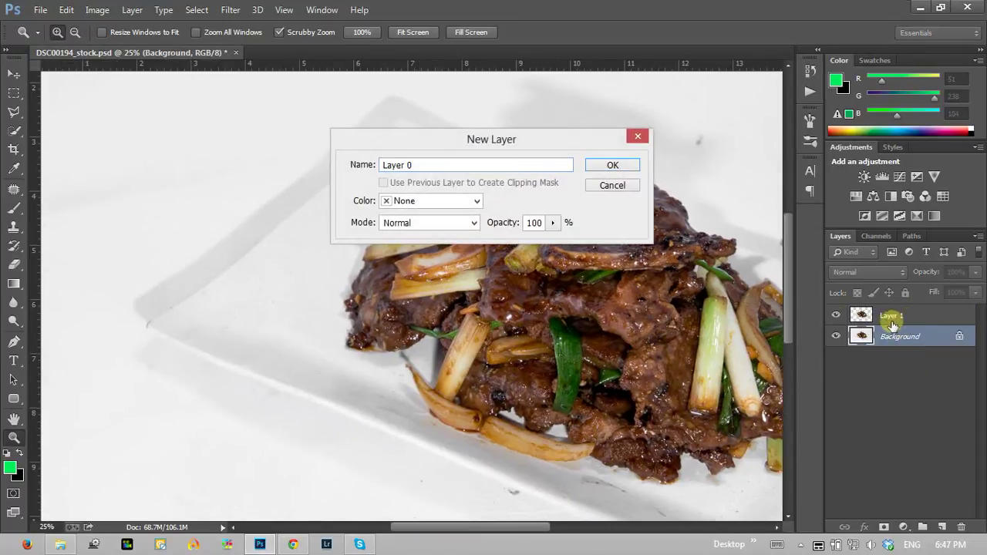
Cancel the New Layer dialog, keeping Background locked, and select Layer 1.
{"action": "left_click", "coordinate": [612, 186]}
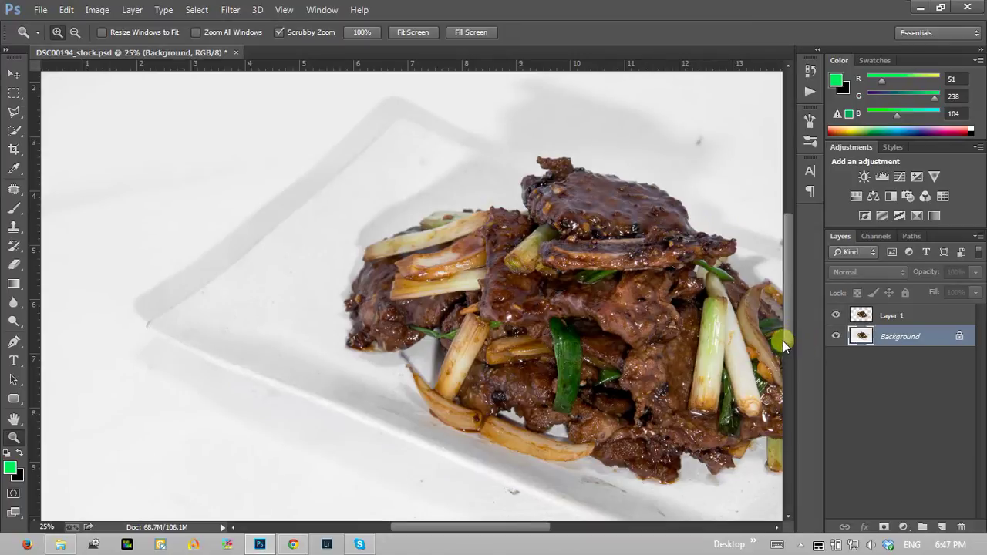
{"action": "left_click", "coordinate": [904, 316]}
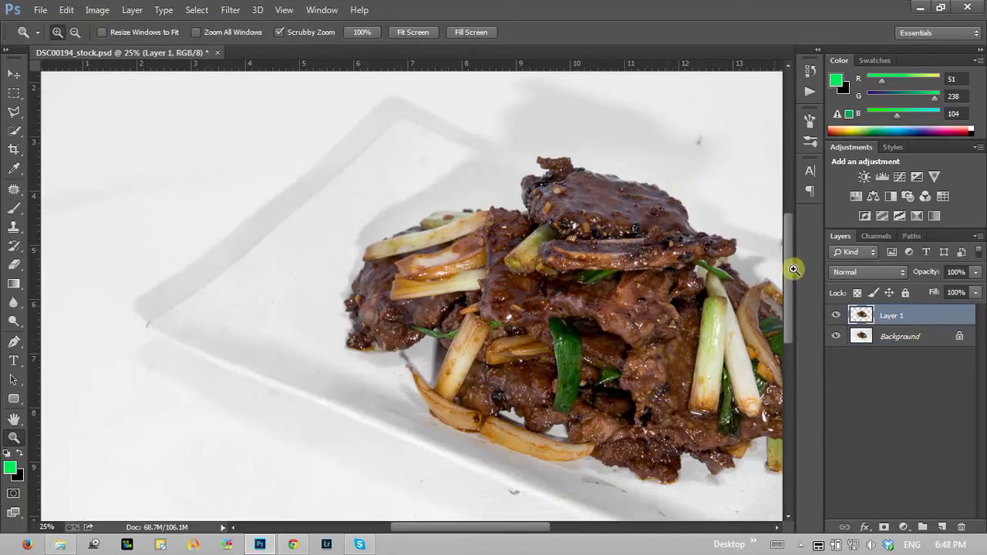
{"action": "left_click", "coordinate": [322, 10]}
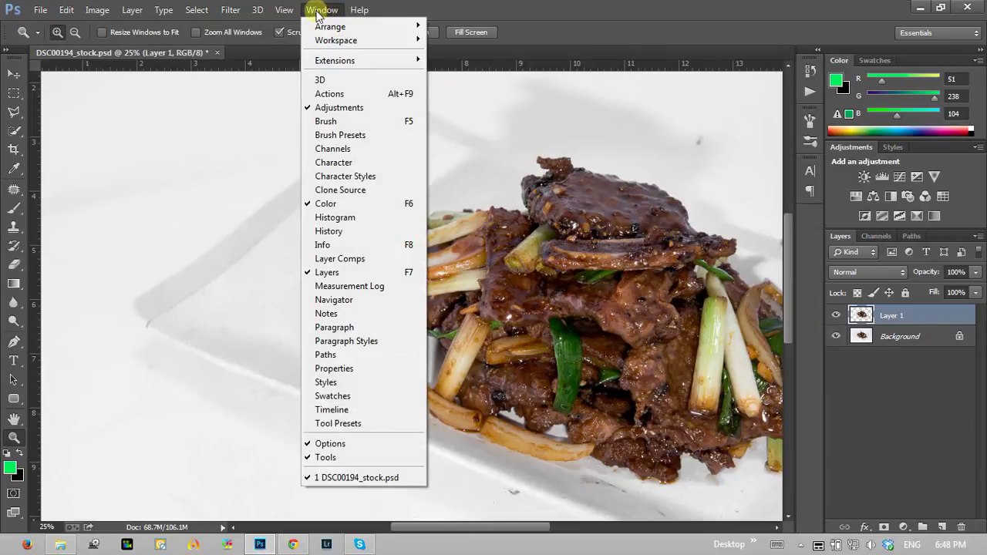
{"action": "left_click", "coordinate": [324, 11]}
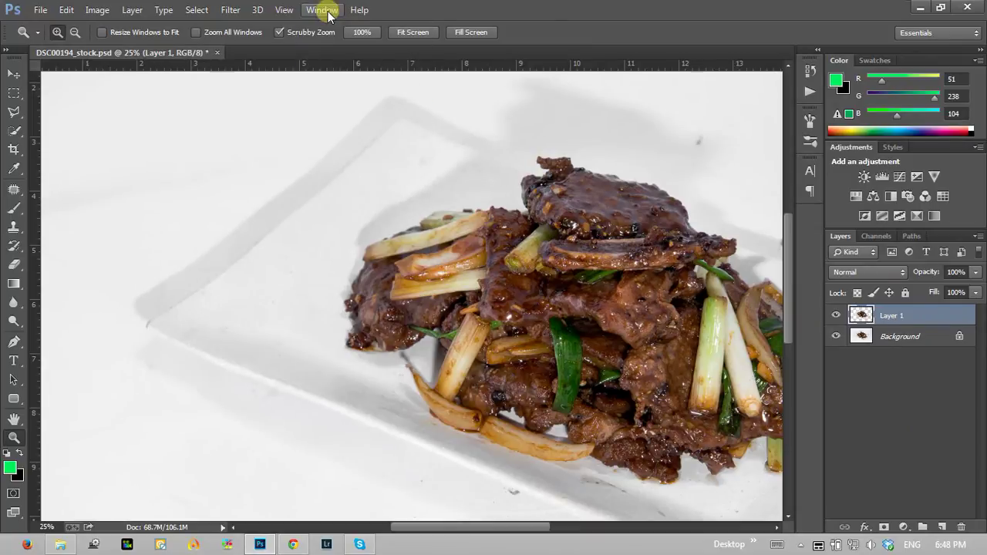
{"action": "left_click", "coordinate": [327, 11]}
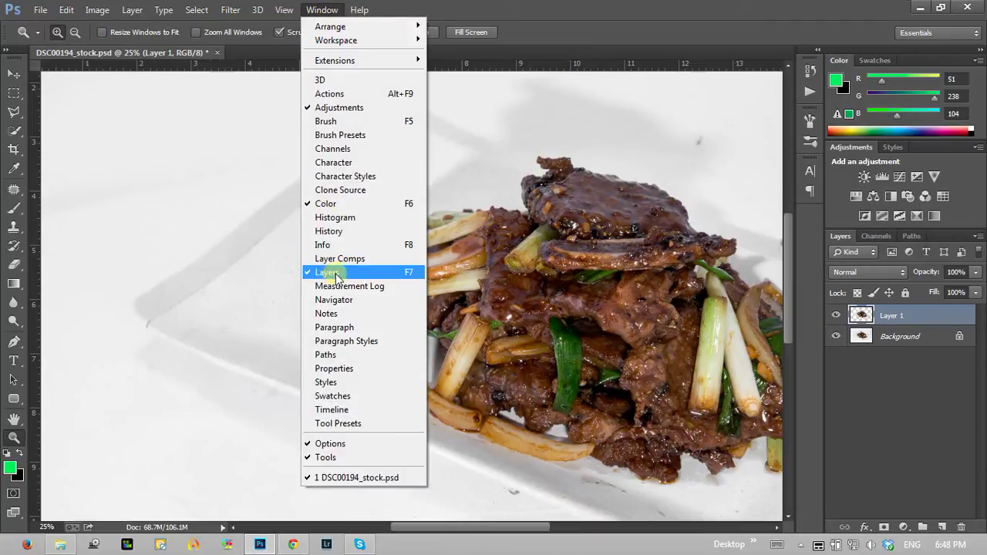
{"action": "left_click", "coordinate": [564, 25]}
{"action": "left_click", "coordinate": [903, 333]}
{"action": "left_click", "coordinate": [907, 324]}
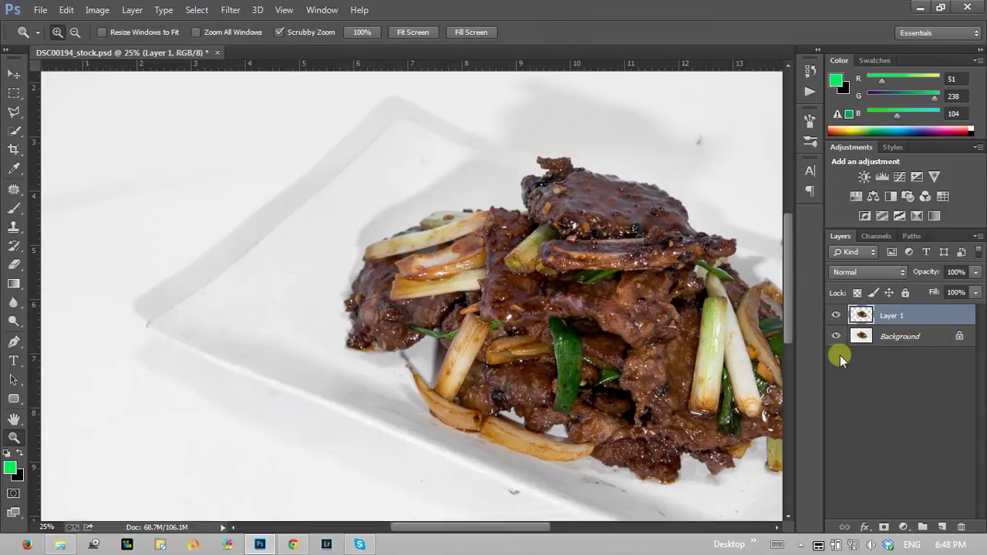
{"action": "left_click", "coordinate": [886, 344]}
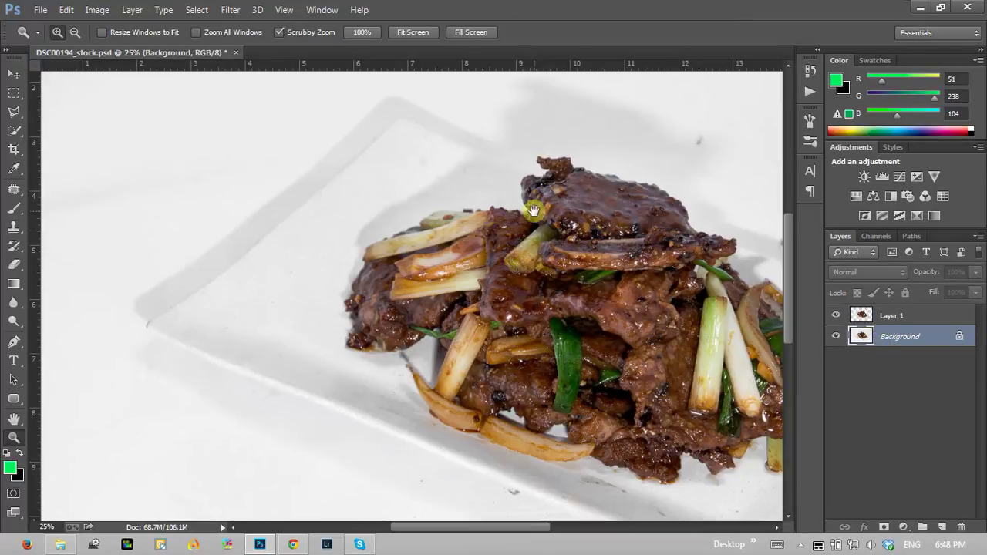
{"action": "left_click_drag", "start_coordinate": [557, 304], "coordinate": [447, 168]}
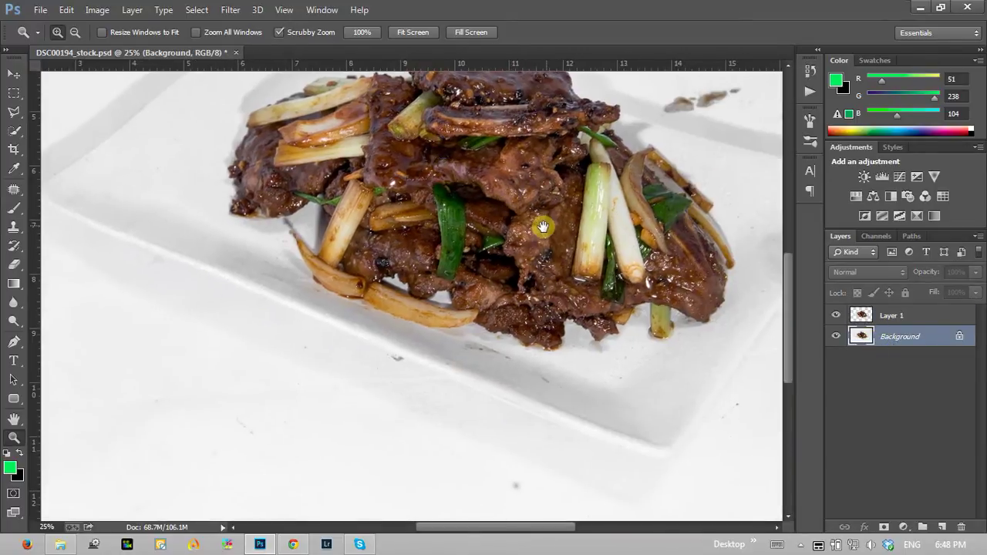
{"action": "left_click_drag", "start_coordinate": [510, 202], "coordinate": [475, 202]}
{"action": "left_click", "coordinate": [447, 346]}
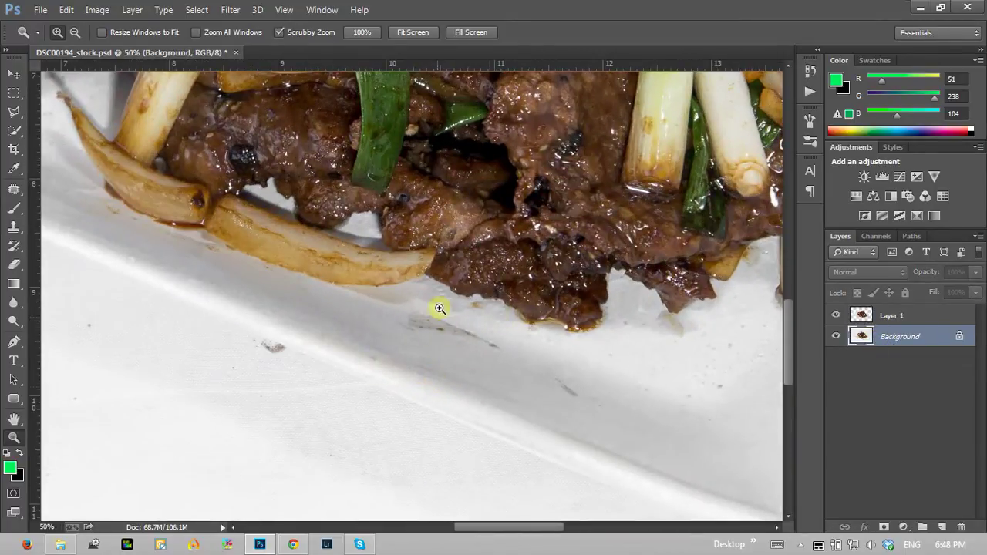
{"action": "mouse_move", "coordinate": [684, 298]}
{"action": "left_mouse_down"}
{"action": "mouse_move", "coordinate": [485, 289]}
{"action": "mouse_move", "coordinate": [446, 357]}
{"action": "left_mouse_up"}
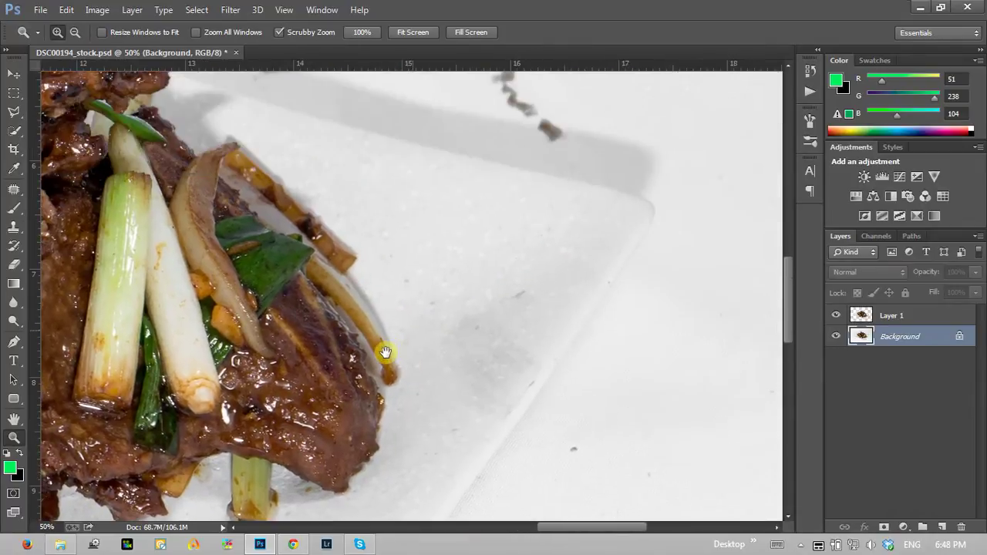
{"action": "left_click_drag", "start_coordinate": [220, 253], "coordinate": [511, 379]}
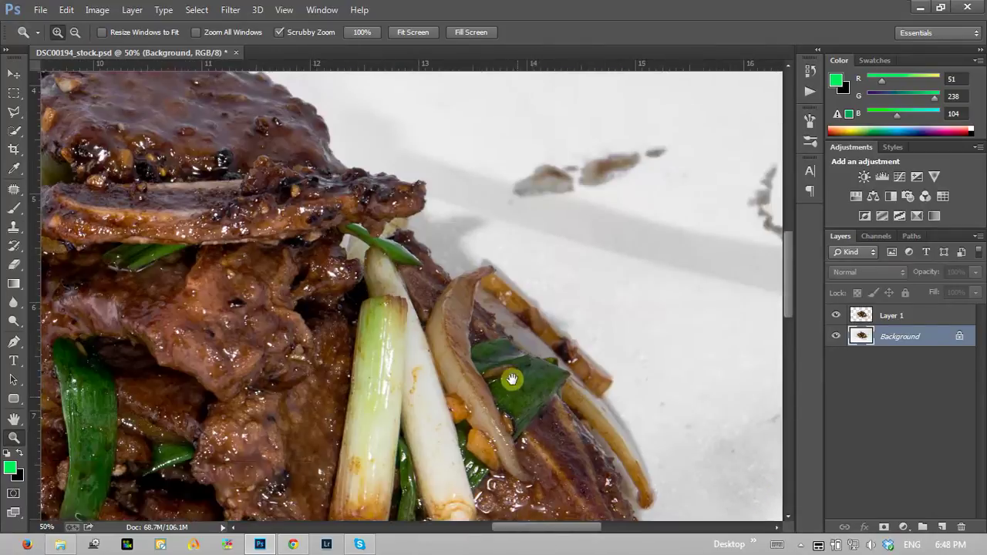
{"action": "left_click_drag", "start_coordinate": [269, 323], "coordinate": [516, 275]}
{"action": "left_click_drag", "start_coordinate": [277, 382], "coordinate": [470, 288]}
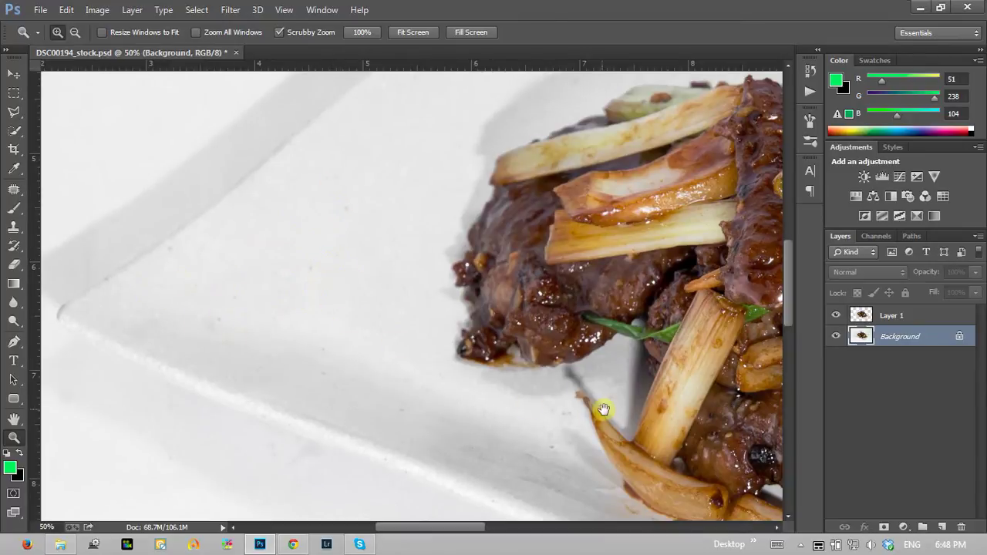
{"action": "left_click_drag", "start_coordinate": [198, 301], "coordinate": [311, 265]}
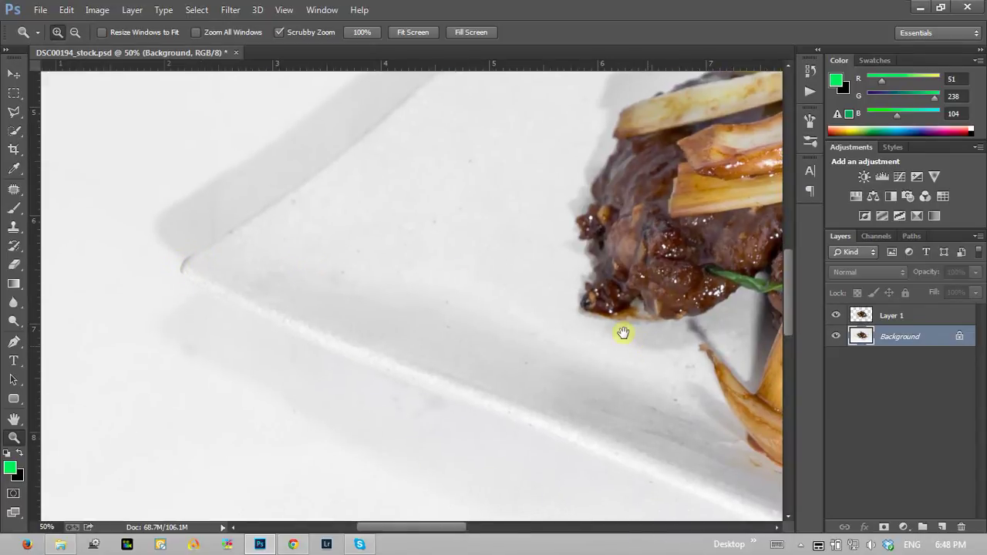
{"action": "left_click_drag", "start_coordinate": [623, 333], "coordinate": [390, 226]}
{"action": "left_click_drag", "start_coordinate": [494, 212], "coordinate": [472, 237]}
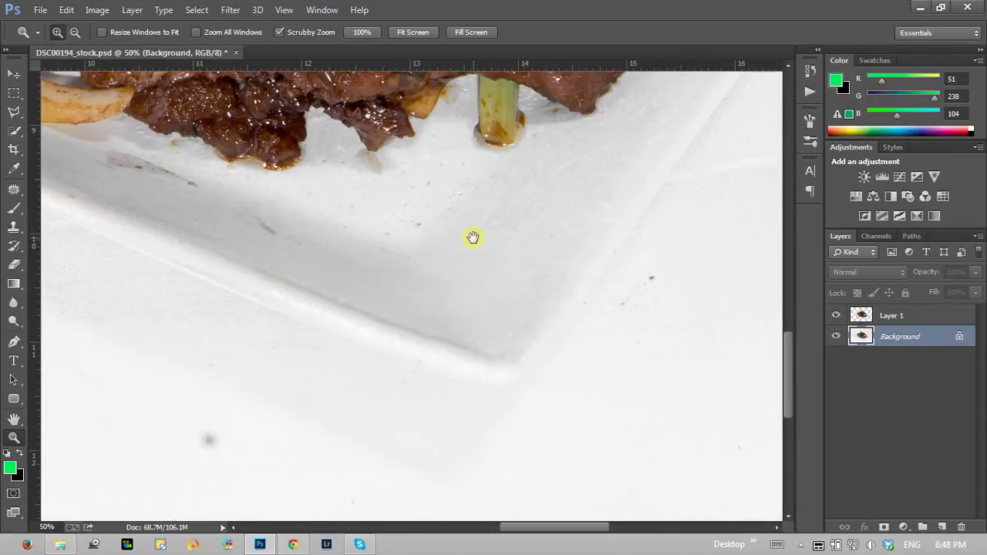
{"action": "right_click", "coordinate": [392, 199]}
{"action": "left_click", "coordinate": [405, 207]}
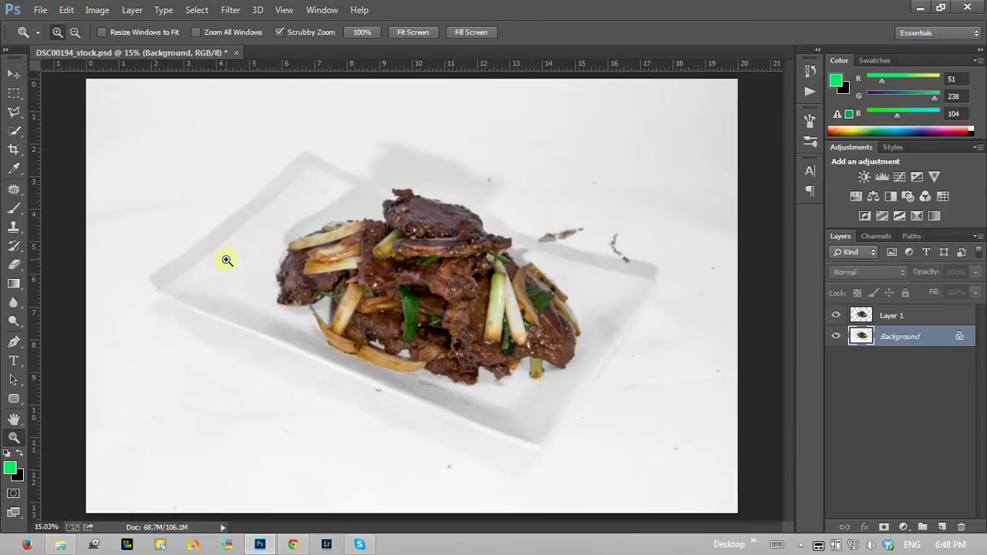
Select the Clone Stamp tool and zoom to 200% on the dark smudge at the plate's lower-left.
{"action": "left_click", "coordinate": [15, 228]}
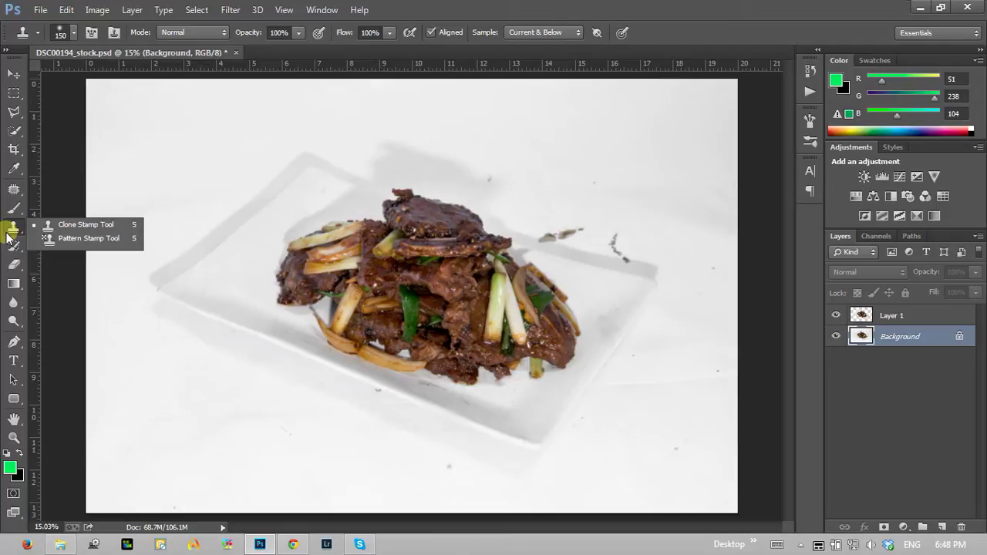
{"action": "left_click_drag", "start_coordinate": [8, 235], "coordinate": [74, 228]}
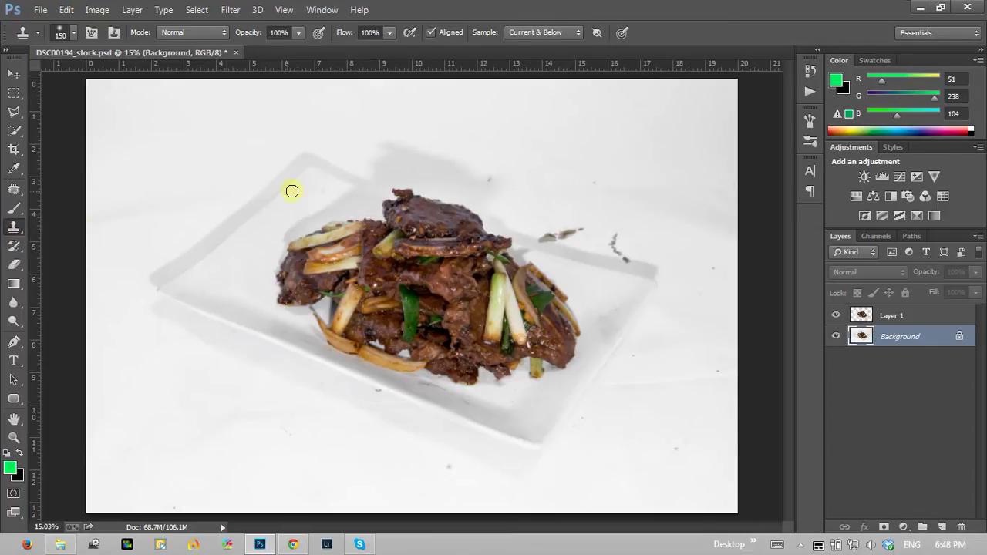
{"action": "left_click", "coordinate": [14, 437]}
{"action": "left_click", "coordinate": [322, 241]}
{"action": "mouse_move", "coordinate": [322, 241]}
{"action": "left_mouse_down"}
{"action": "mouse_move", "coordinate": [359, 110]}
{"action": "mouse_move", "coordinate": [271, 271]}
{"action": "left_mouse_up"}
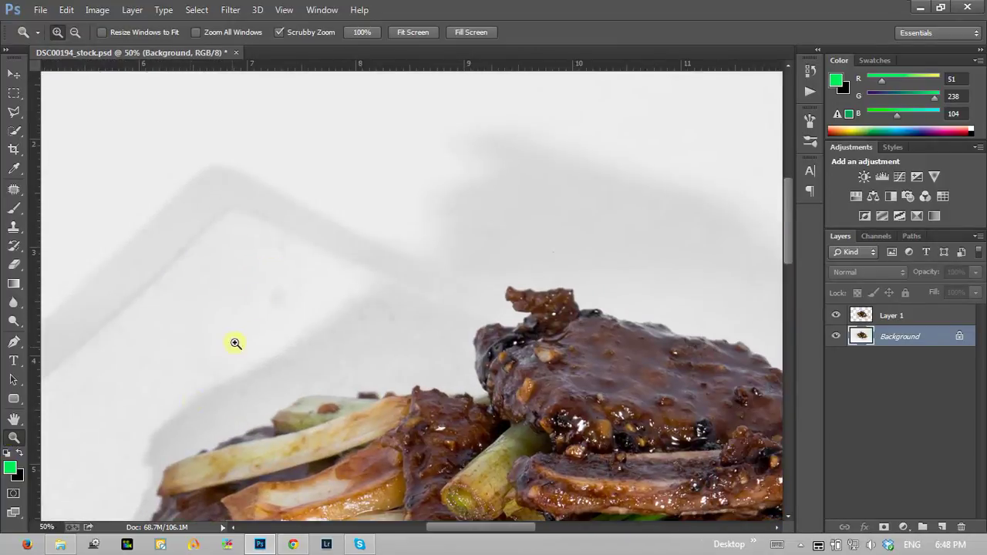
{"action": "mouse_move", "coordinate": [437, 437]}
{"action": "left_mouse_down"}
{"action": "mouse_move", "coordinate": [436, 260]}
{"action": "mouse_move", "coordinate": [288, 267]}
{"action": "left_mouse_up"}
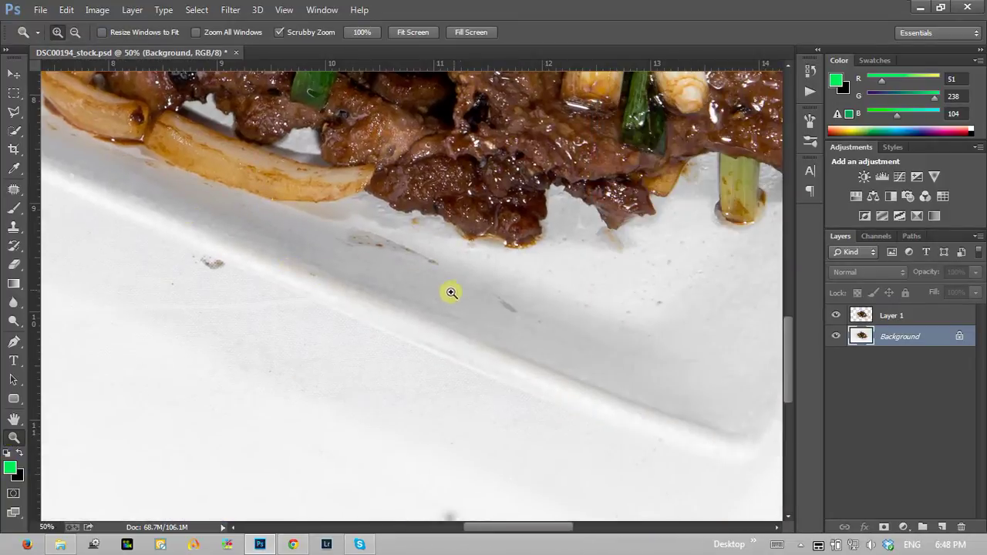
{"action": "mouse_move", "coordinate": [452, 292]}
{"action": "left_mouse_down"}
{"action": "mouse_move", "coordinate": [533, 313]}
{"action": "mouse_move", "coordinate": [540, 283]}
{"action": "mouse_move", "coordinate": [308, 214]}
{"action": "mouse_move", "coordinate": [420, 327]}
{"action": "left_mouse_up"}
Try cloning over the smudge on Layer 1 and dismiss the missing clone source warning.
{"action": "left_click", "coordinate": [870, 315]}
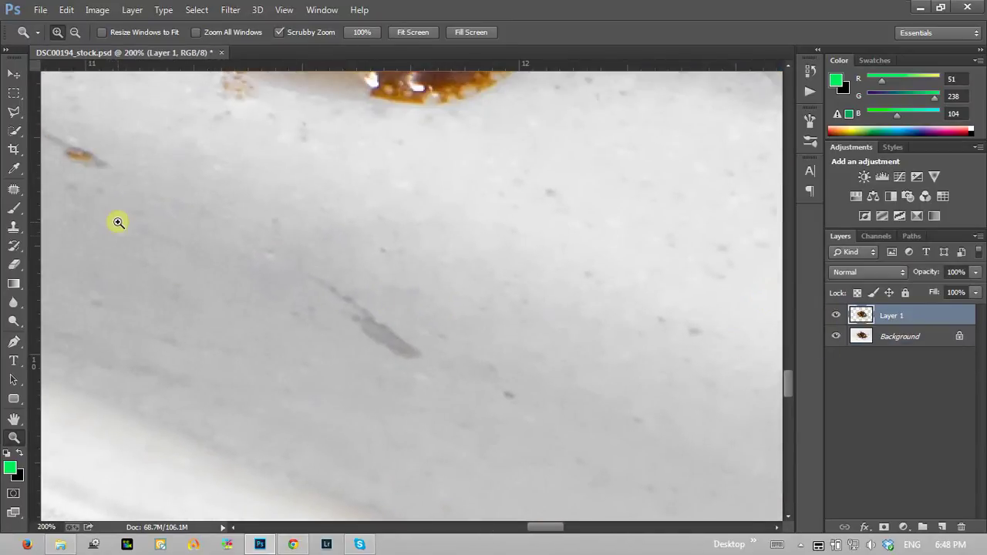
{"action": "left_click", "coordinate": [13, 226]}
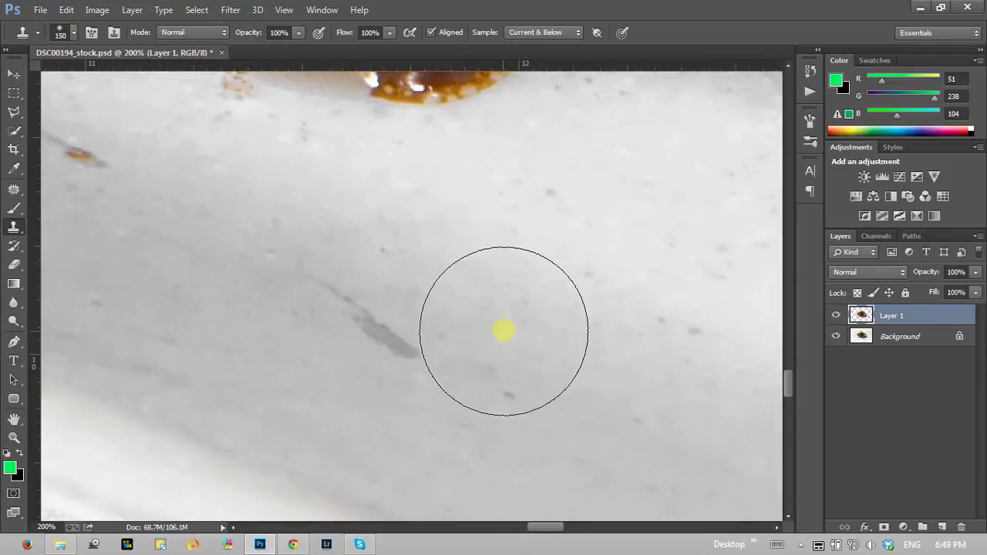
{"action": "right_click", "coordinate": [12, 227]}
{"action": "right_click", "coordinate": [12, 226]}
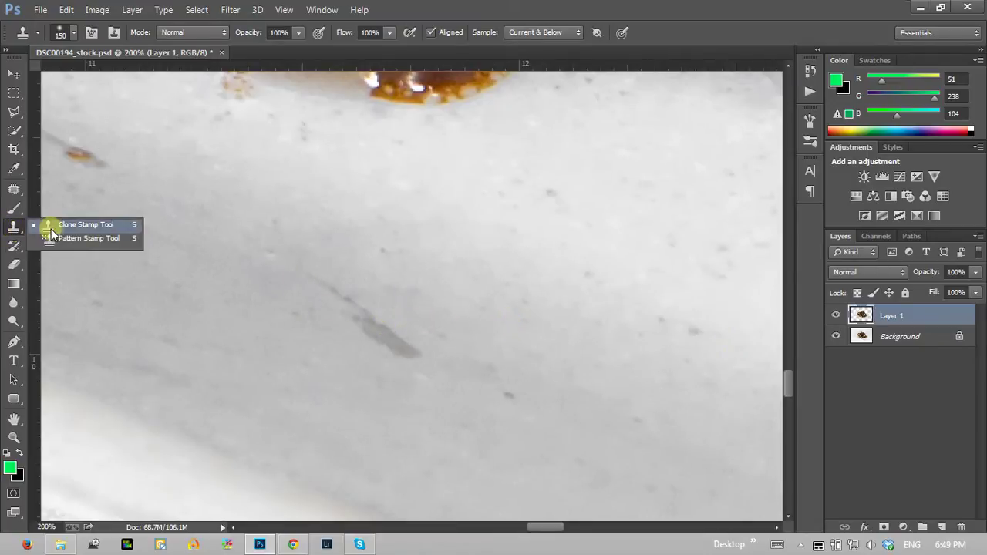
{"action": "left_click", "coordinate": [398, 333]}
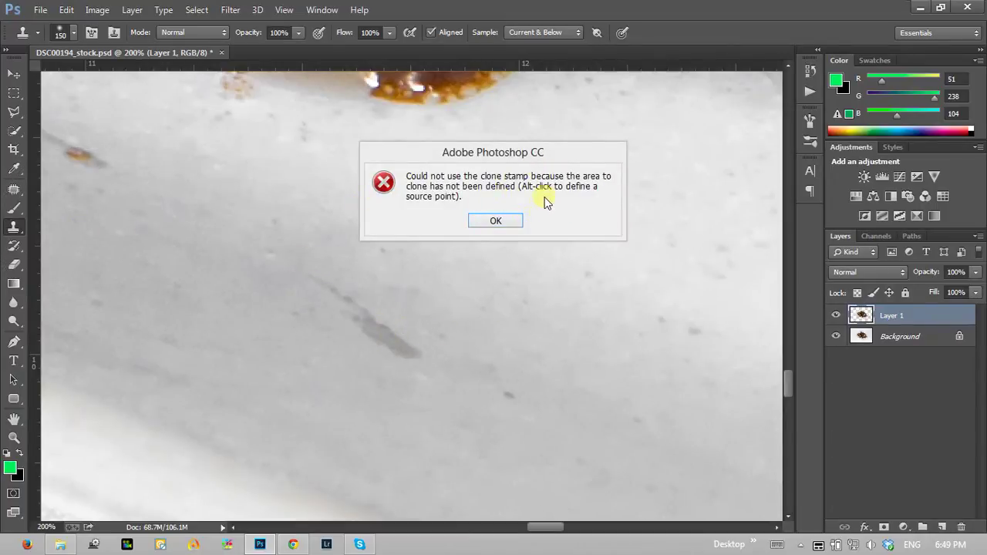
{"action": "left_click", "coordinate": [496, 221]}
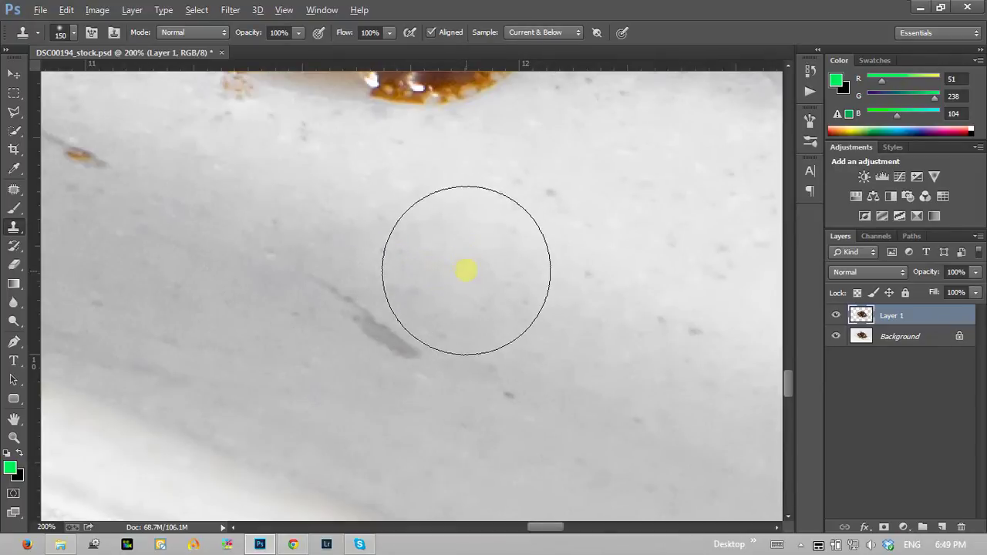
Sample a clean plate spot, clone over the dark diagonal streak, undo, then pan along the plate.
{"action": "left_click", "coordinate": [491, 319], "text": "alt"}
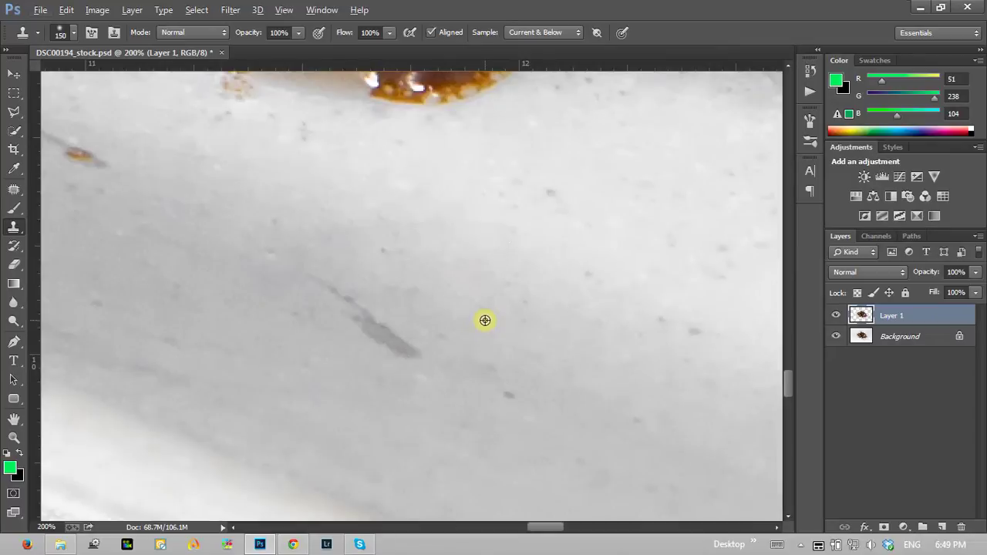
{"action": "key", "text": "alt"}
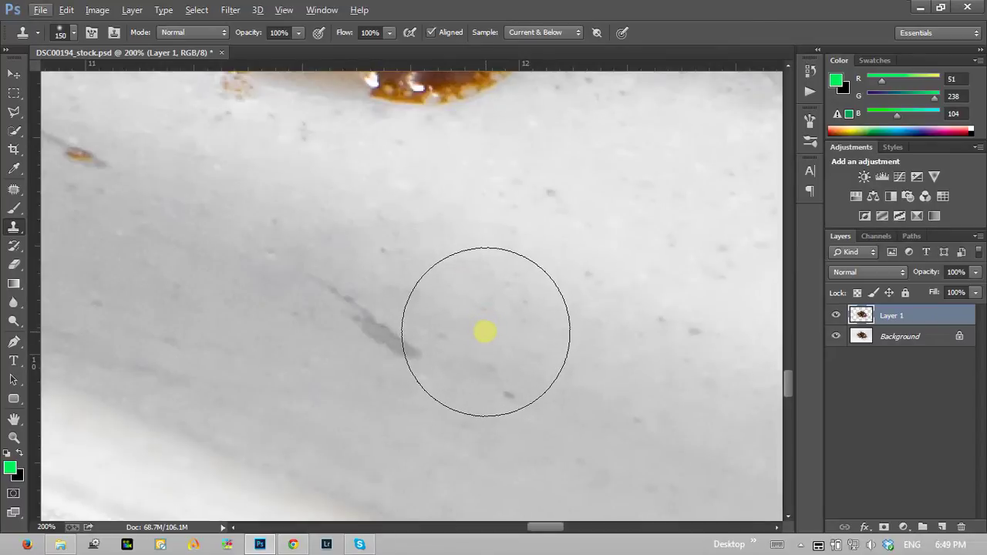
{"action": "key", "text": "alt"}
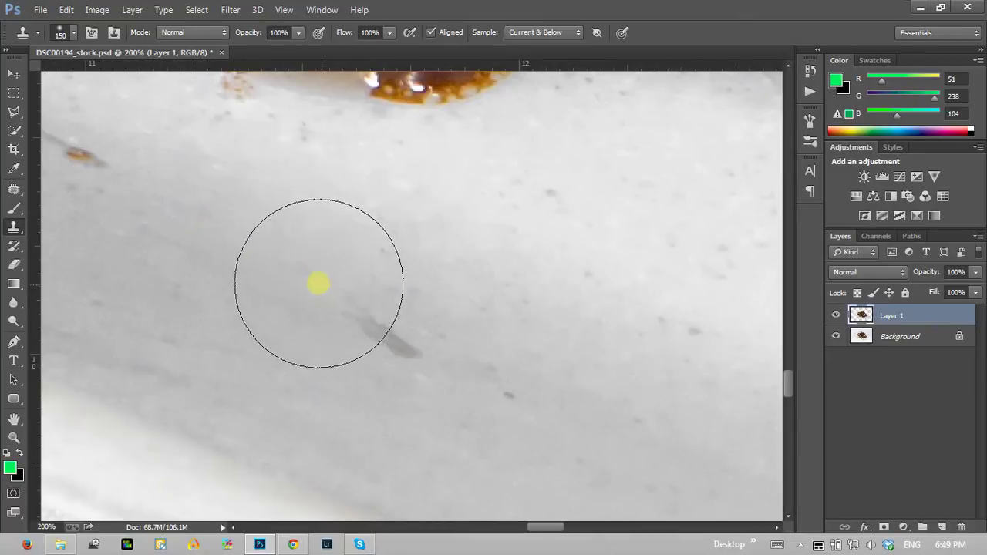
{"action": "left_click_drag", "start_coordinate": [317, 282], "coordinate": [374, 316]}
{"action": "key", "text": "ctrl+z"}
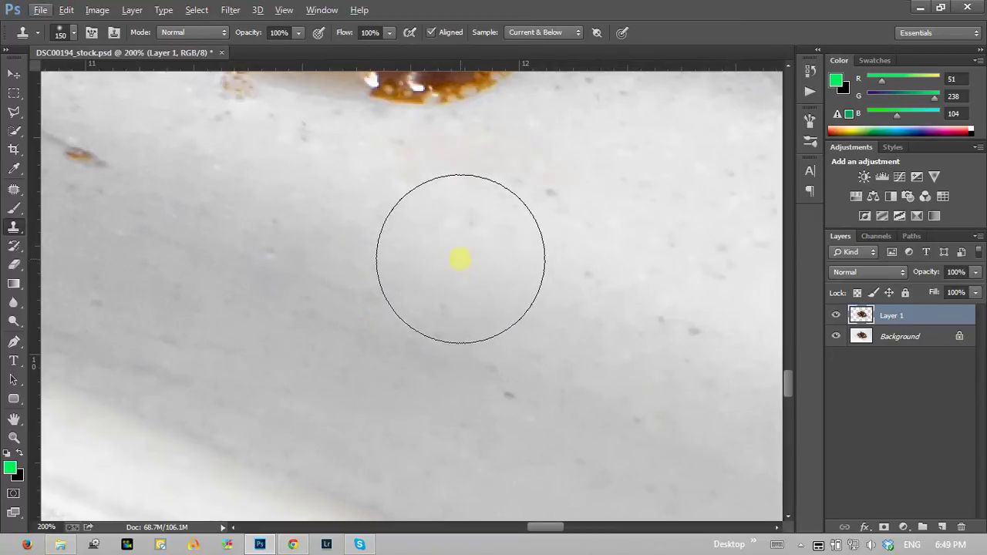
{"action": "left_click_drag", "start_coordinate": [443, 258], "coordinate": [478, 265]}
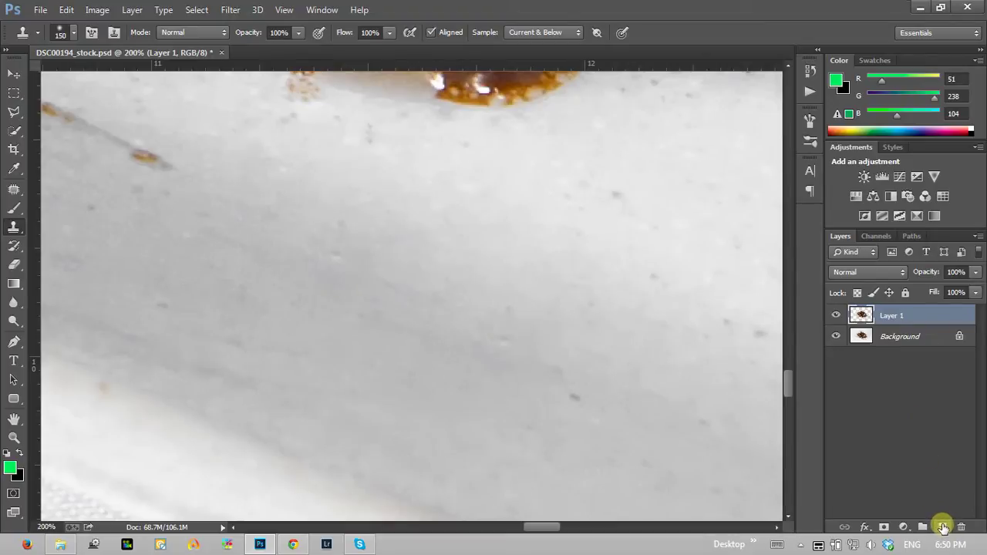
Add a new layer above Layer 1 and rename it 'clone stamp'.
{"action": "left_click", "coordinate": [131, 10]}
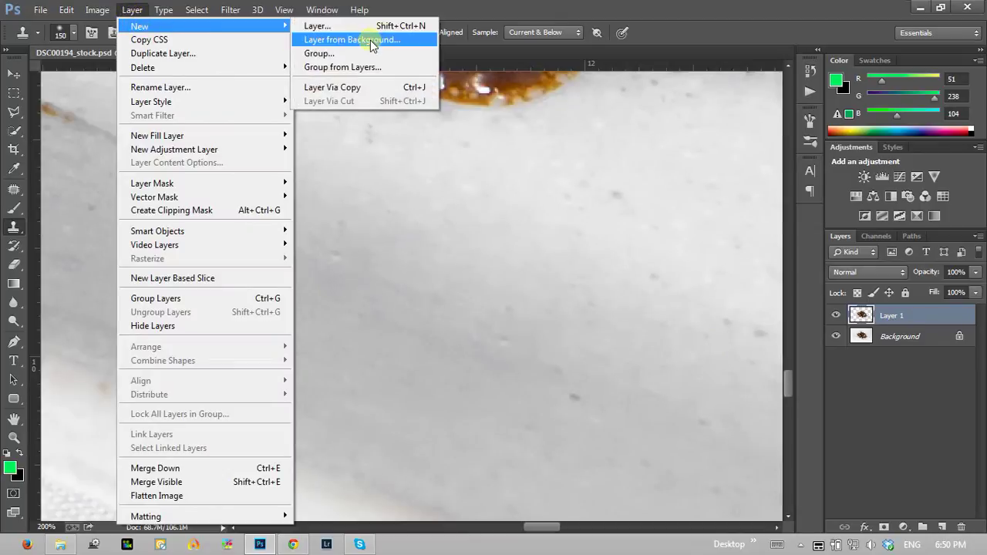
{"action": "mouse_move", "coordinate": [139, 26]}
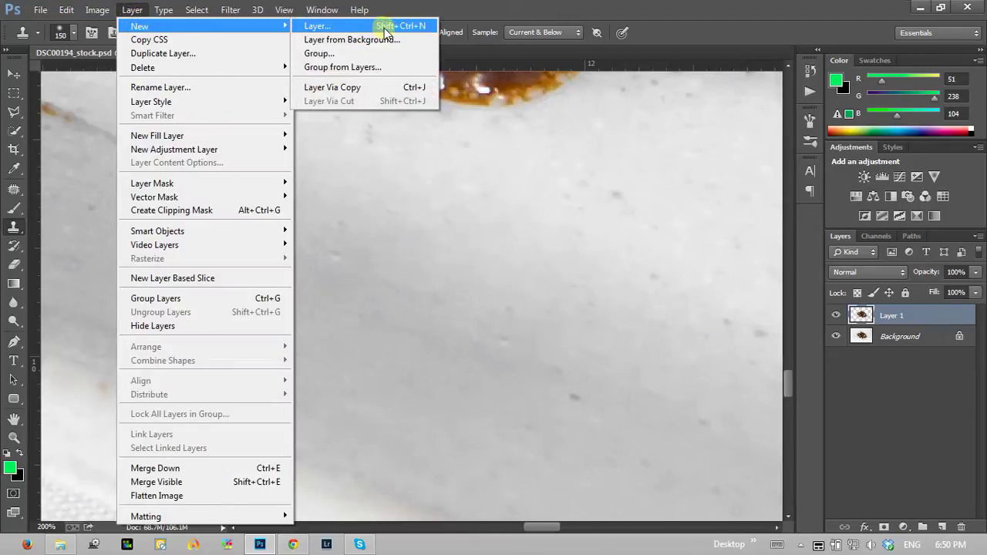
{"action": "left_click", "coordinate": [473, 8]}
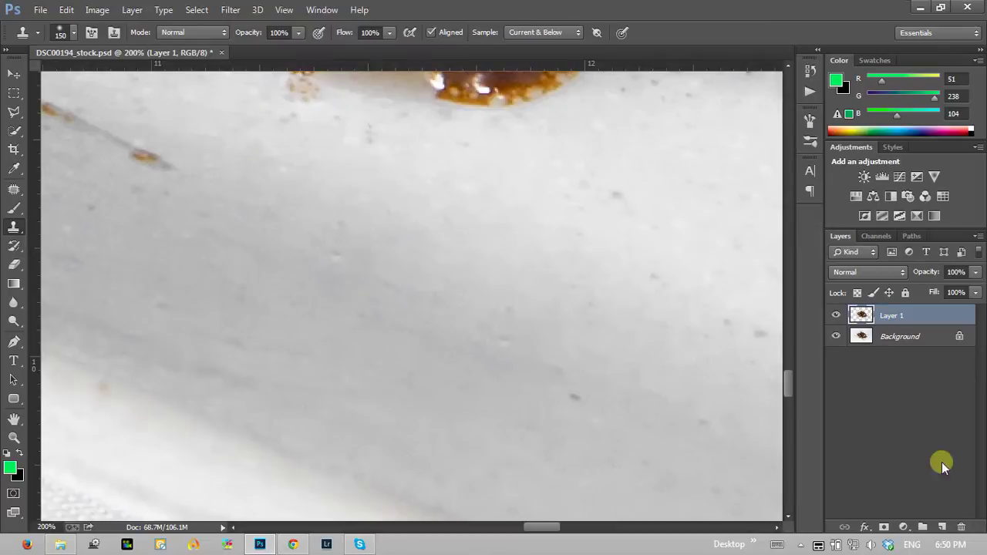
{"action": "left_click", "coordinate": [939, 527]}
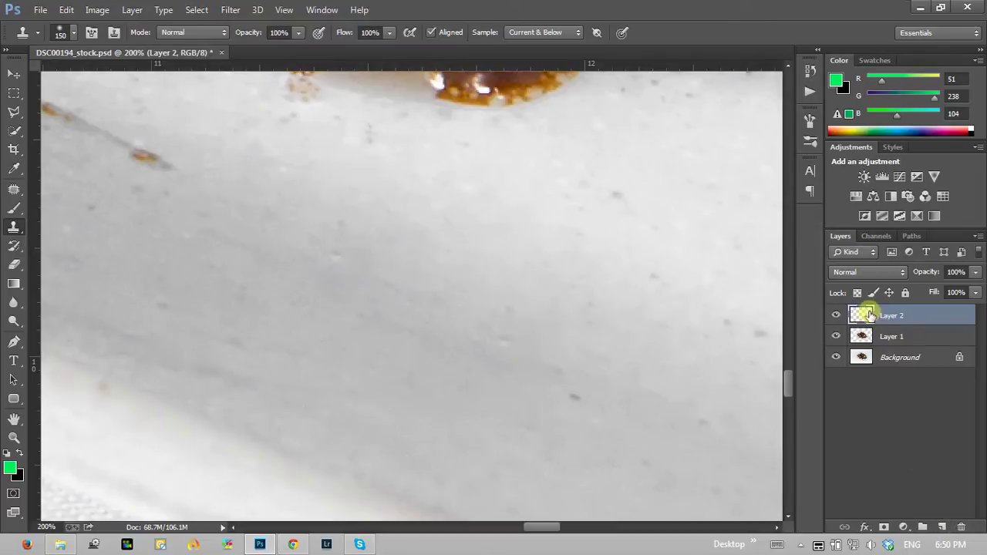
{"action": "double_click", "coordinate": [893, 316]}
{"action": "type", "text": "clone stamp"}
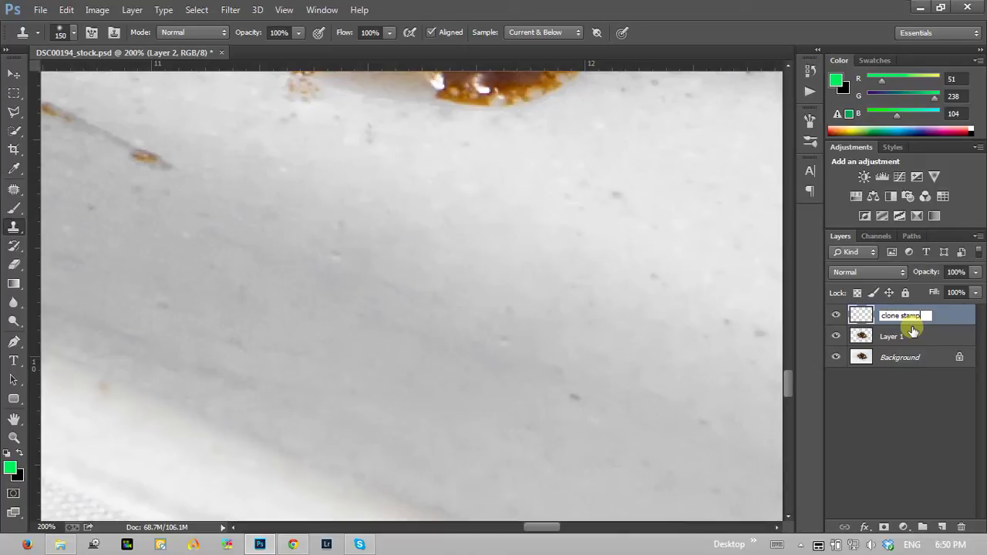
{"action": "key", "text": "Return"}
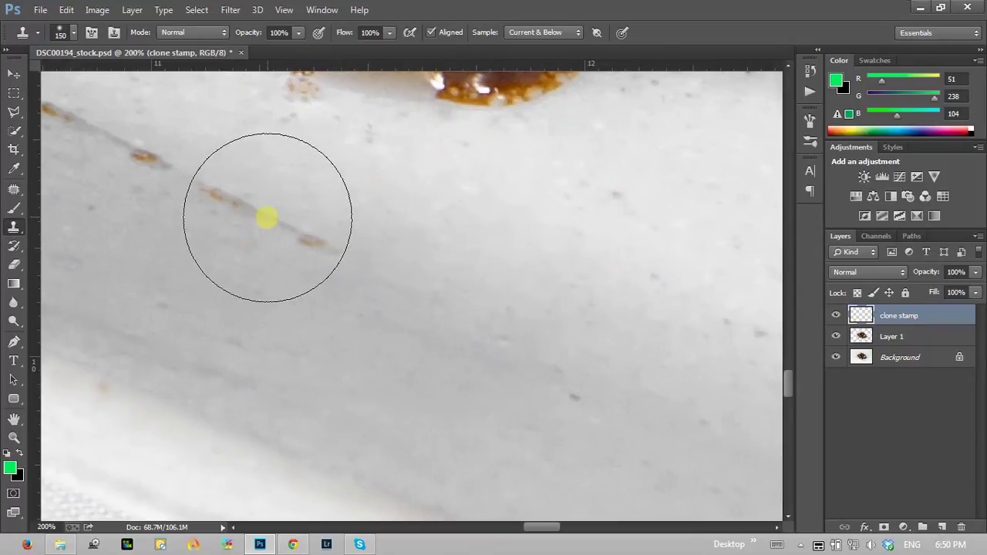
Pan toward the brown food and stain line, and hide the clone stamp layer.
{"action": "mouse_move", "coordinate": [254, 223]}
{"action": "left_mouse_down"}
{"action": "mouse_move", "coordinate": [496, 321]}
{"action": "mouse_move", "coordinate": [566, 365]}
{"action": "left_mouse_up"}
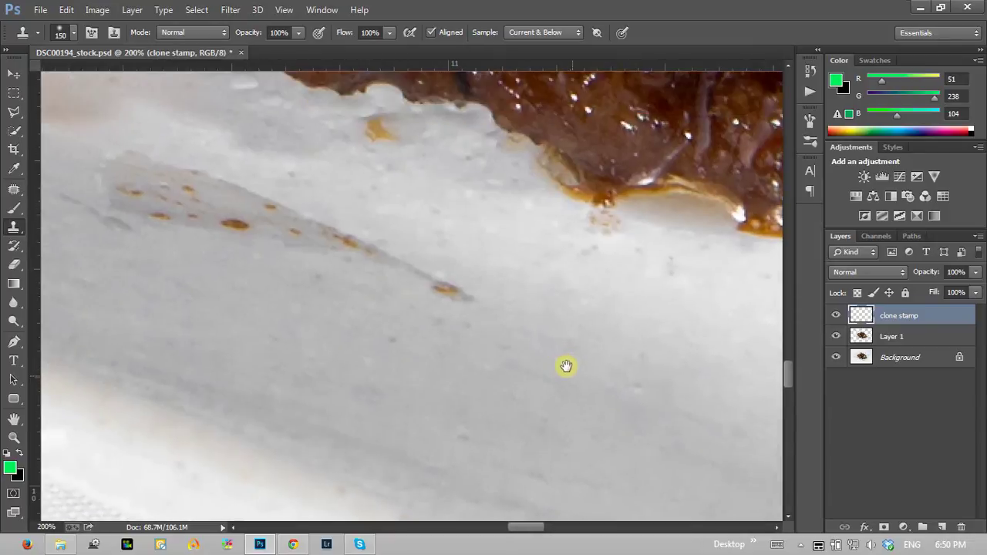
{"action": "left_click_drag", "start_coordinate": [310, 283], "coordinate": [444, 331]}
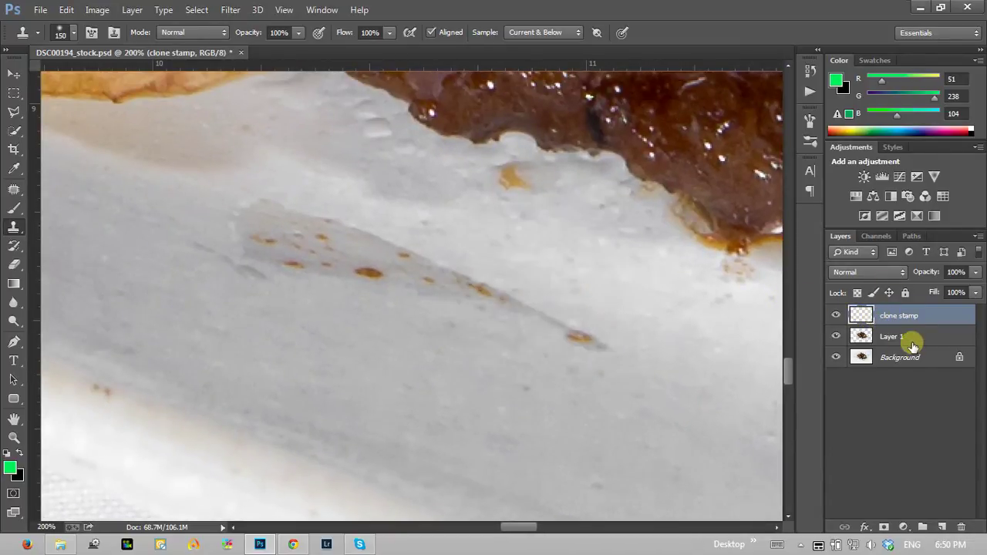
{"action": "left_click_drag", "start_coordinate": [910, 340], "coordinate": [922, 327]}
{"action": "left_click", "coordinate": [910, 316]}
{"action": "left_click", "coordinate": [836, 315]}
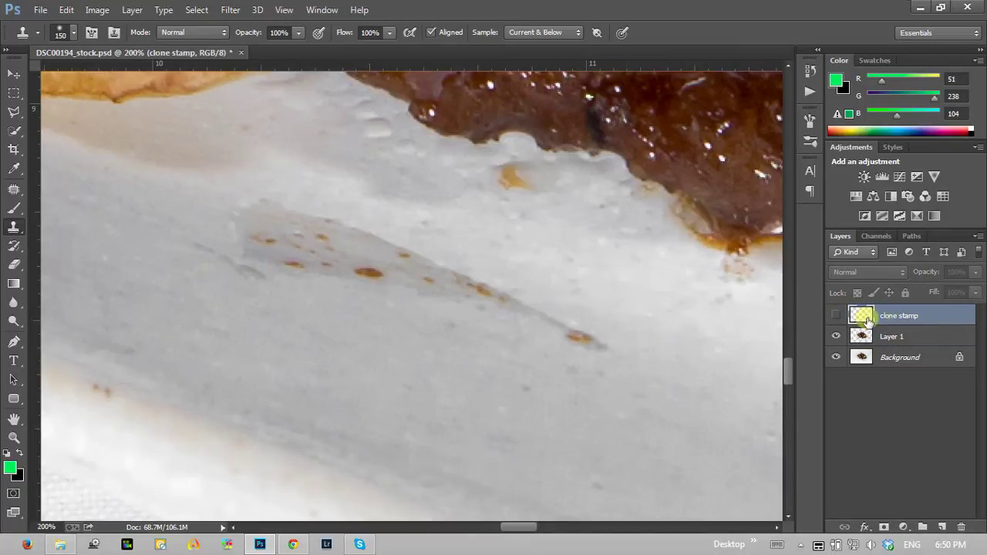
Pan to the orange-spotted streak, then reselect the clone stamp layer and show it again.
{"action": "left_click_drag", "start_coordinate": [725, 329], "coordinate": [508, 233]}
{"action": "left_click", "coordinate": [921, 336]}
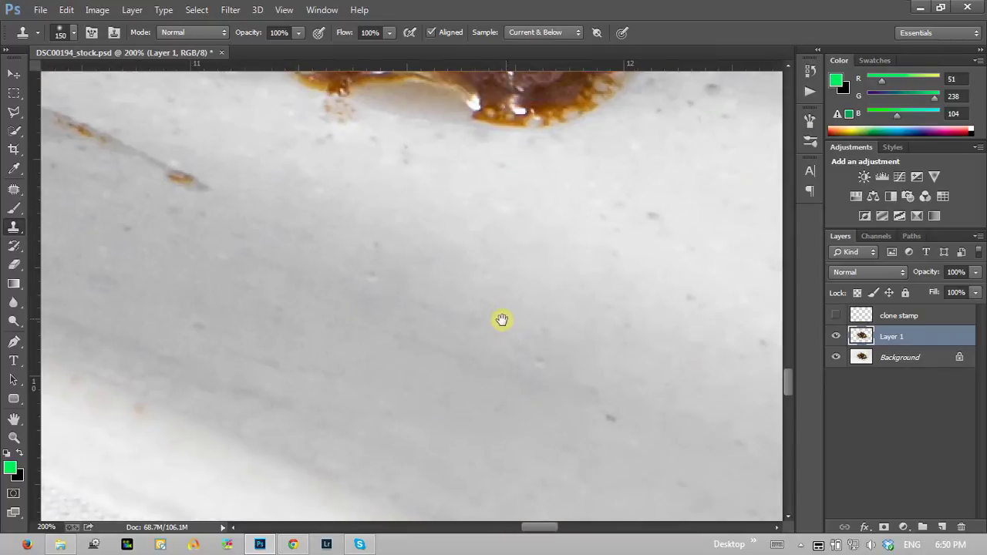
{"action": "left_click_drag", "start_coordinate": [568, 287], "coordinate": [502, 319]}
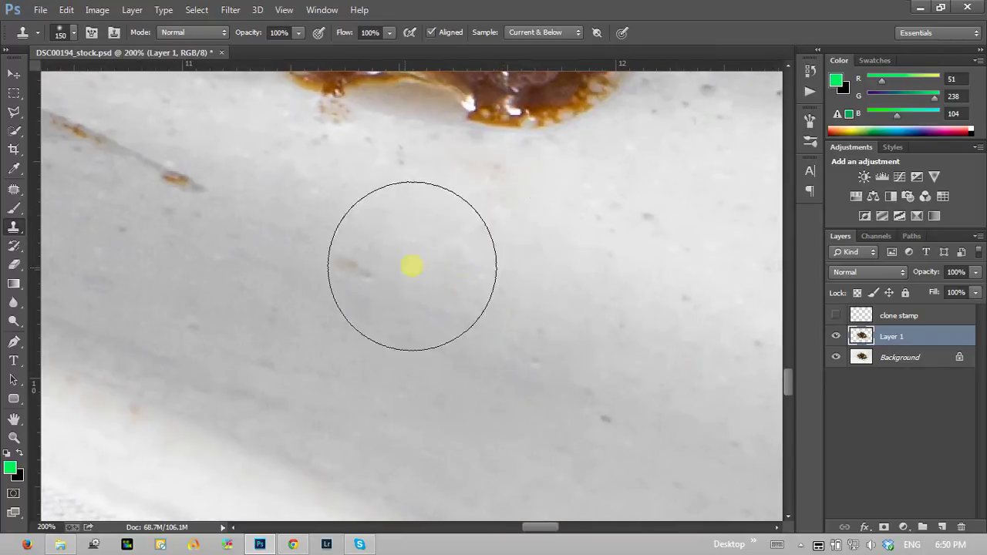
{"action": "left_click_drag", "start_coordinate": [227, 238], "coordinate": [603, 354]}
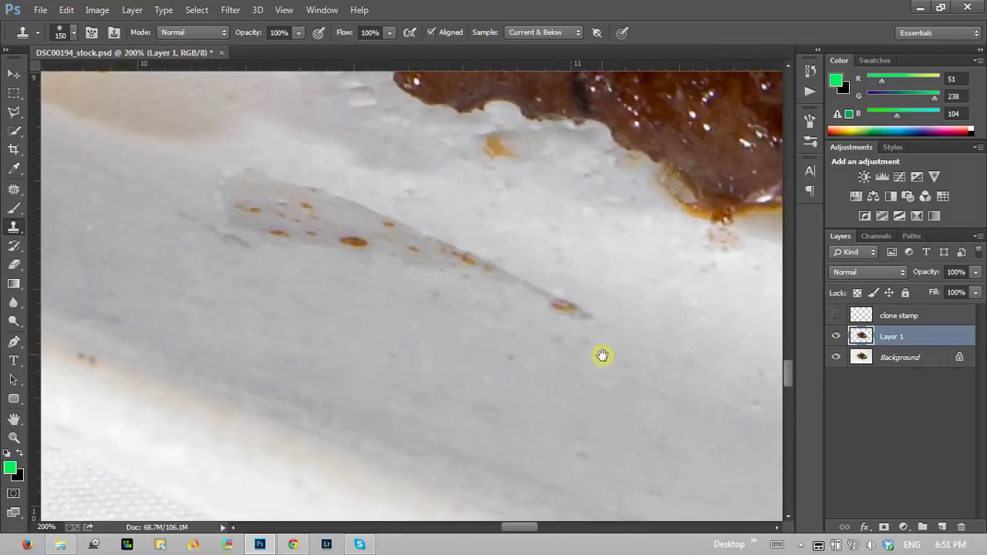
{"action": "left_click", "coordinate": [938, 317]}
{"action": "left_click", "coordinate": [833, 316]}
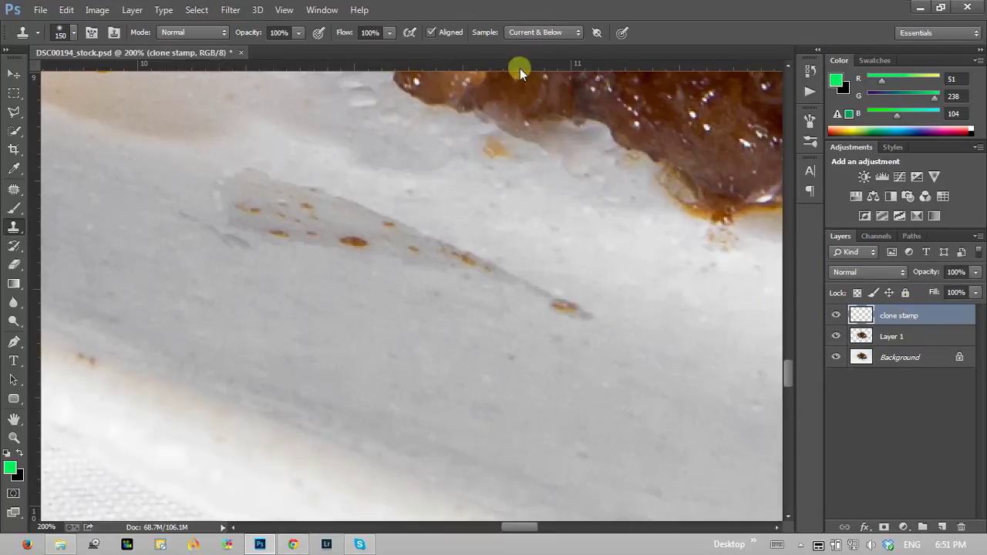
{"action": "left_click", "coordinate": [537, 31]}
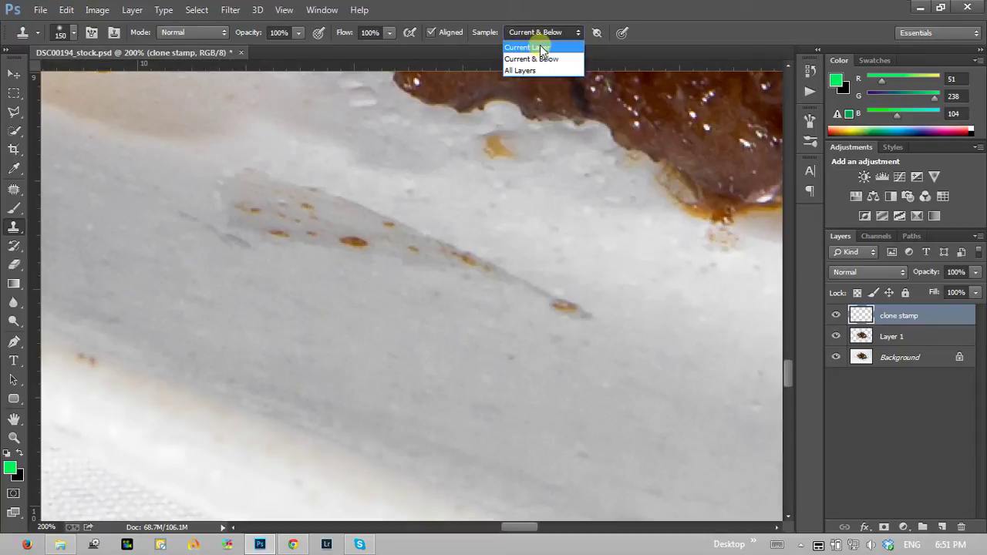
{"action": "left_click", "coordinate": [944, 320]}
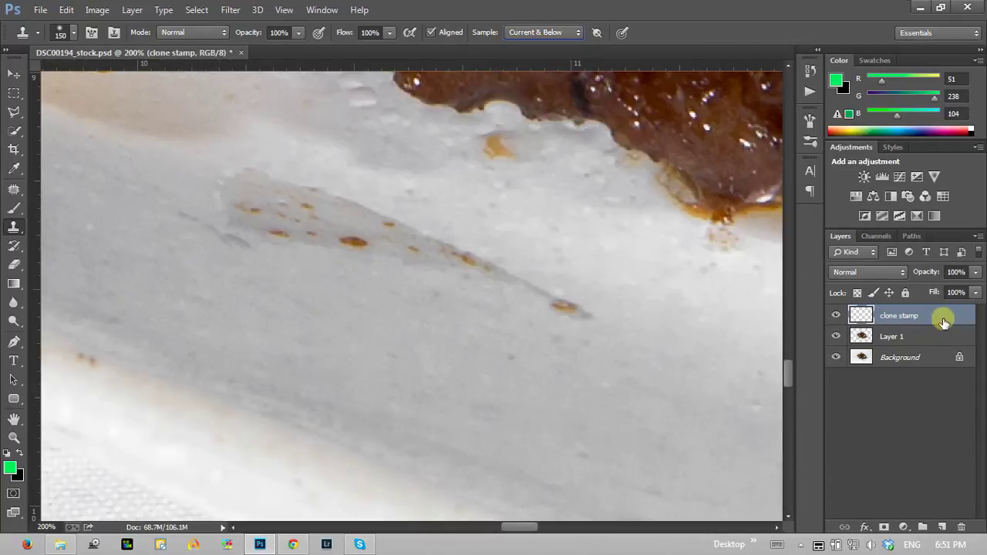
{"action": "left_click", "coordinate": [571, 33]}
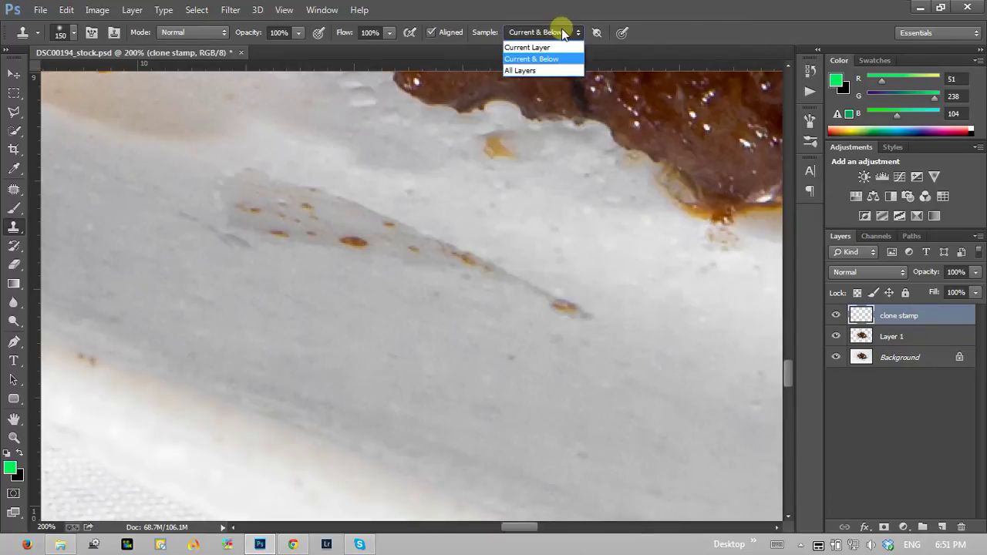
{"action": "left_click", "coordinate": [688, 33]}
{"action": "left_click", "coordinate": [700, 175]}
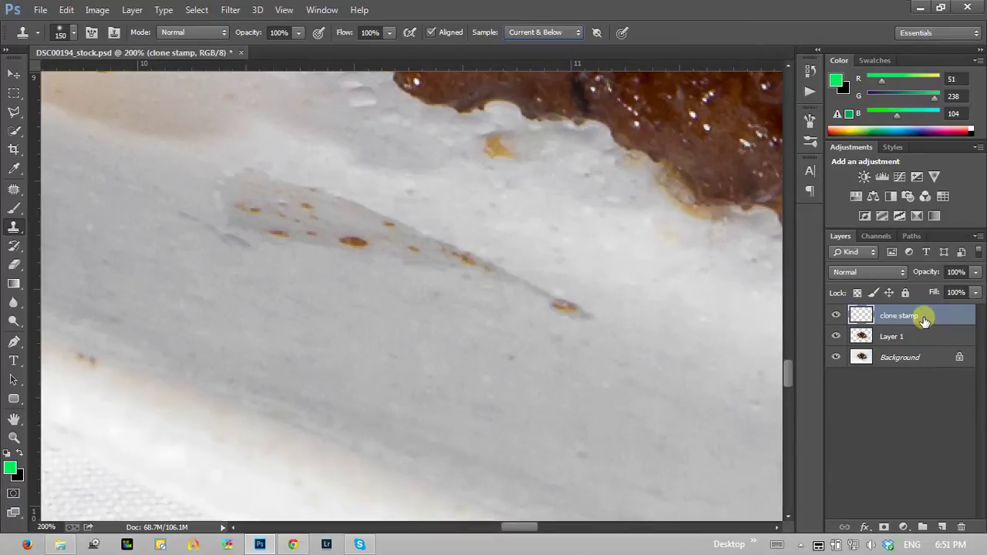
{"action": "mouse_move", "coordinate": [624, 264]}
{"action": "left_mouse_down"}
{"action": "mouse_move", "coordinate": [670, 309]}
{"action": "mouse_move", "coordinate": [626, 353]}
{"action": "mouse_move", "coordinate": [622, 252]}
{"action": "left_mouse_up"}
{"action": "key", "text": "ctrl+z"}
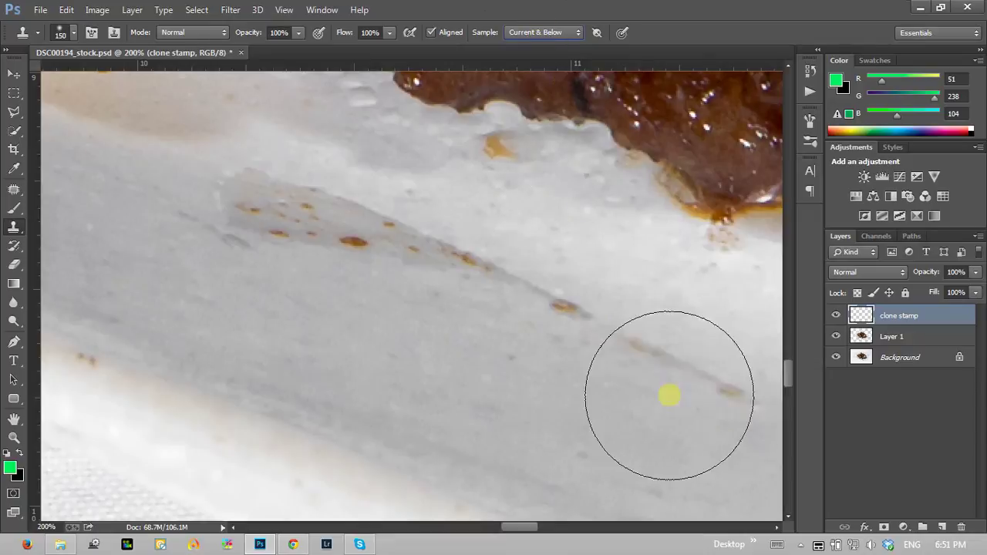
{"action": "left_click", "coordinate": [540, 32]}
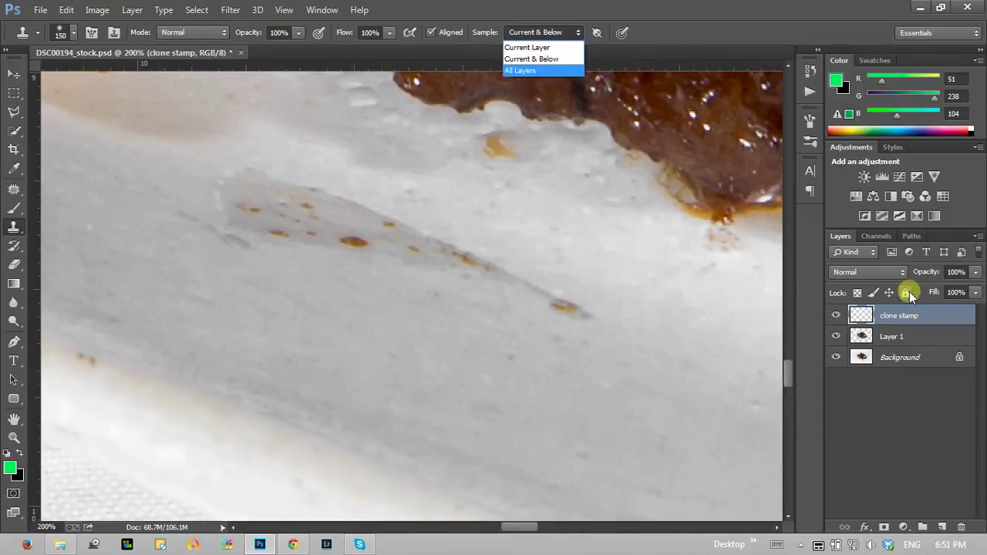
{"action": "left_click", "coordinate": [915, 318]}
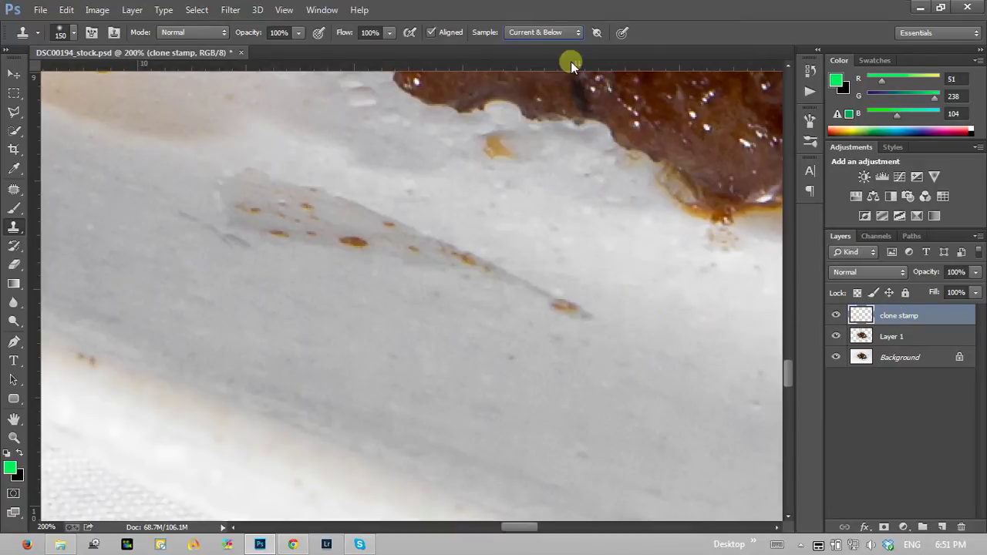
{"action": "left_click", "coordinate": [555, 34]}
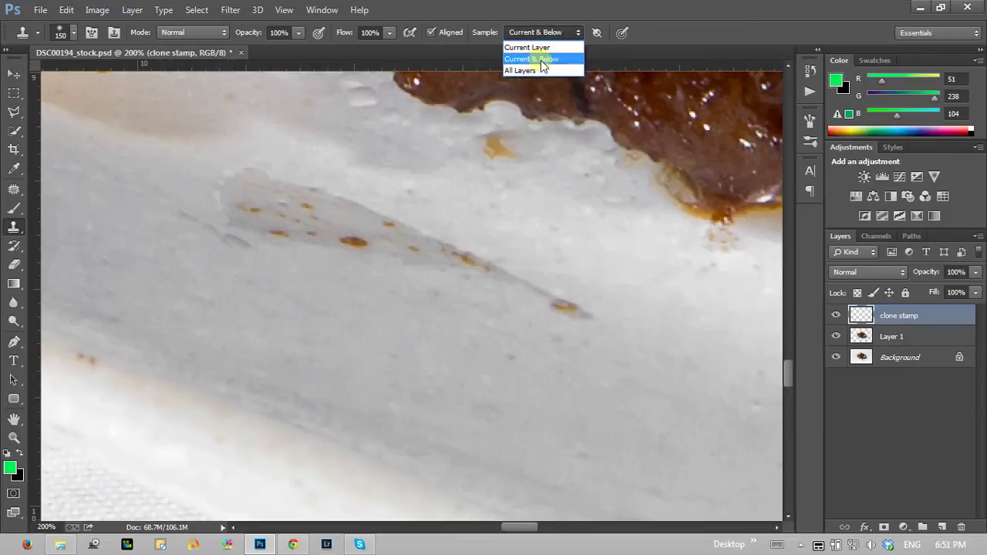
{"action": "left_click", "coordinate": [541, 59]}
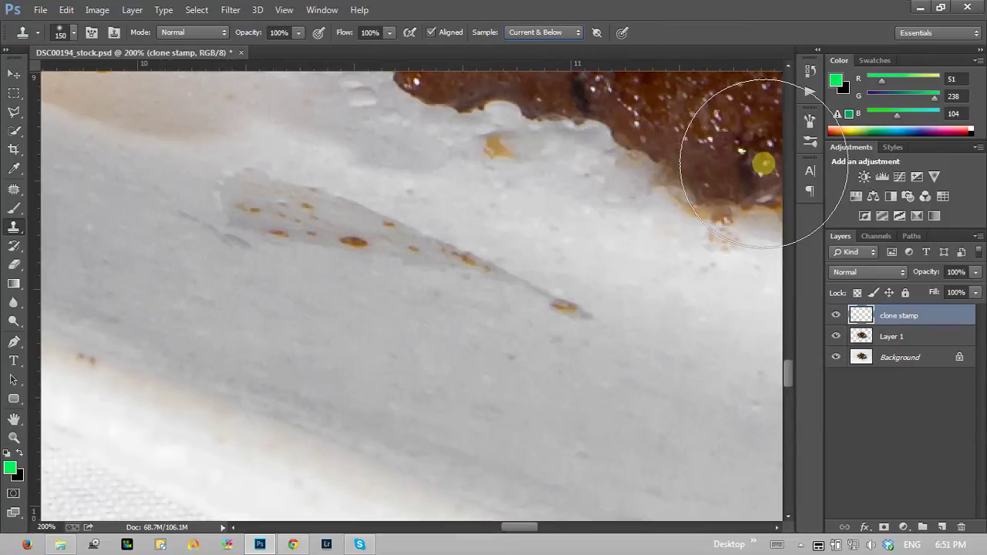
{"action": "left_click", "coordinate": [903, 341]}
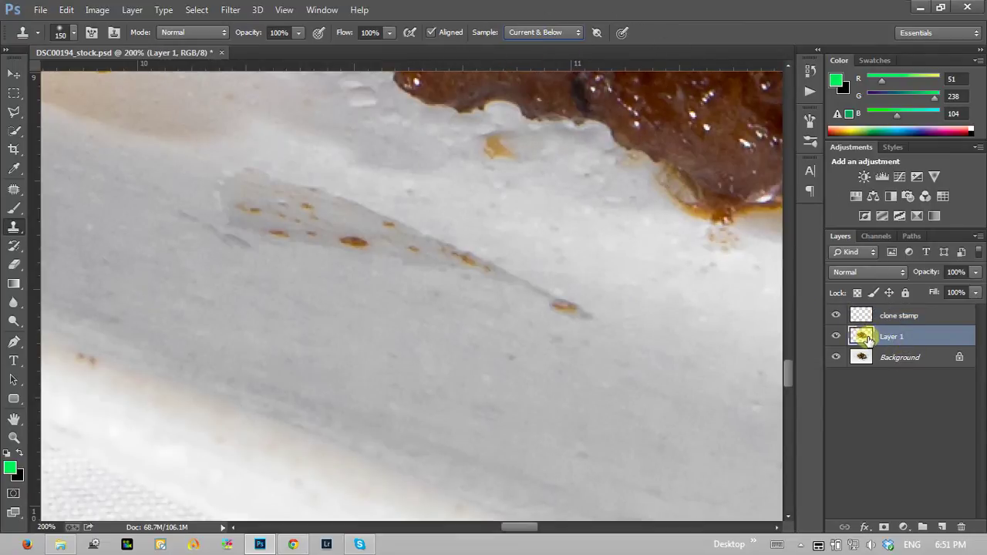
{"action": "left_click", "coordinate": [887, 316]}
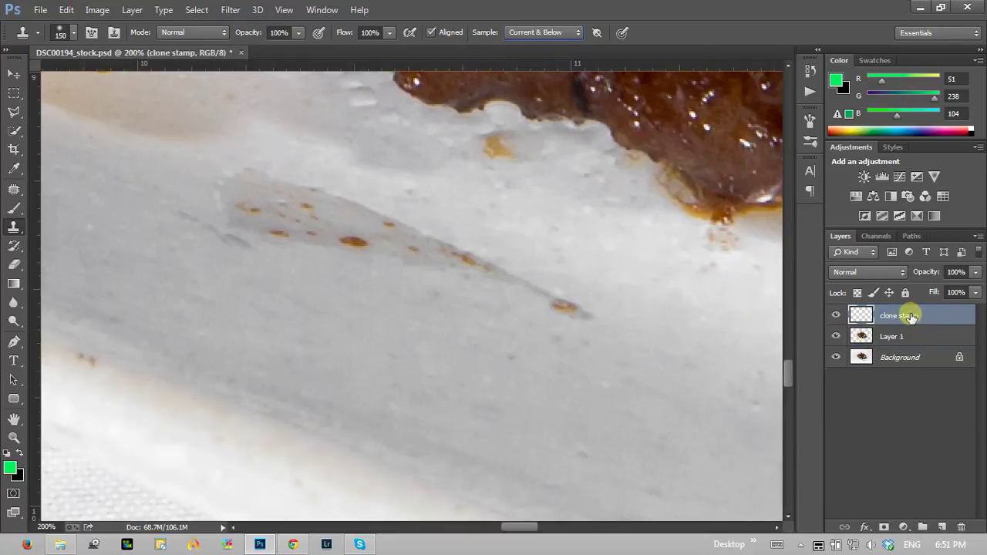
Shrink the clone brush and paint clean plate texture over the orange spots and streak below the meat.
{"action": "left_click_drag", "start_coordinate": [623, 348], "coordinate": [412, 285]}
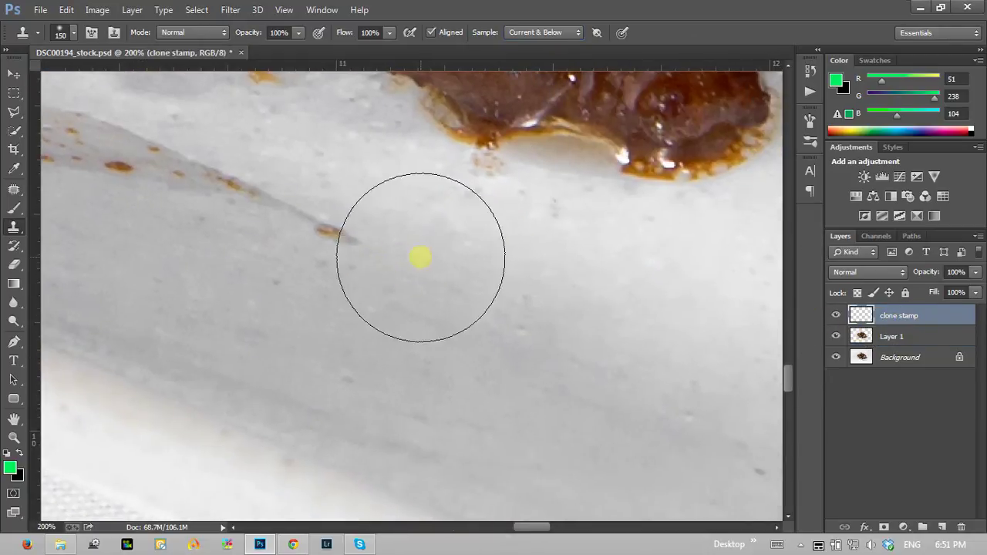
{"action": "key", "text": "bracketleft"}
{"action": "key", "text": "bracketleft"}
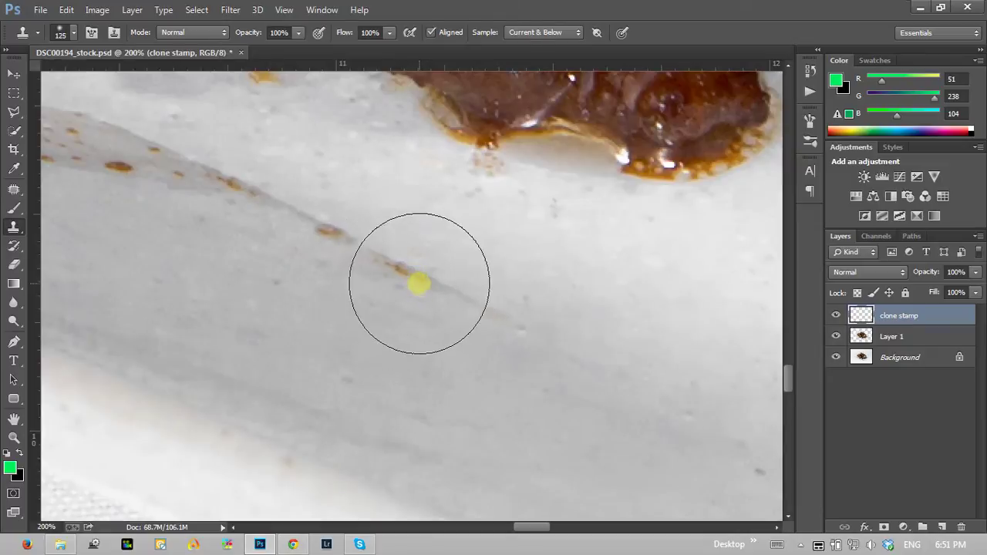
{"action": "key", "text": "bracketleft"}
{"action": "key", "text": "bracketleft"}
{"action": "key", "text": "bracketleft"}
{"action": "left_click", "coordinate": [406, 283]}
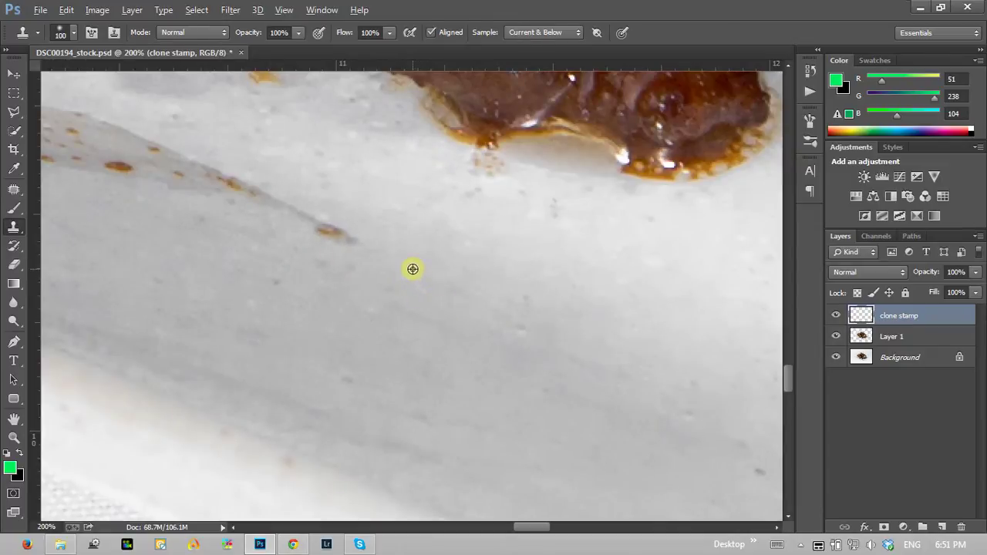
{"action": "left_click_drag", "start_coordinate": [303, 249], "coordinate": [591, 399]}
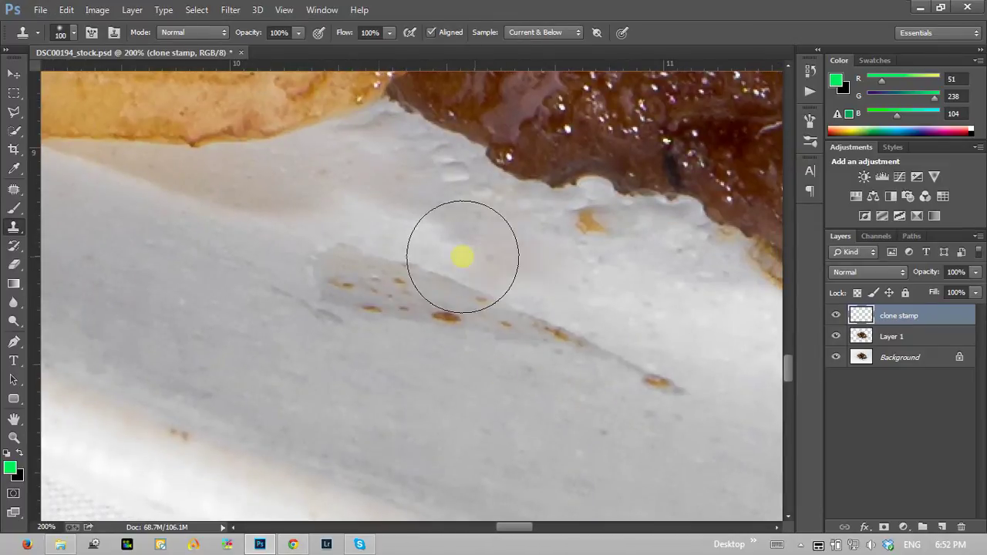
{"action": "left_click_drag", "start_coordinate": [498, 386], "coordinate": [318, 302]}
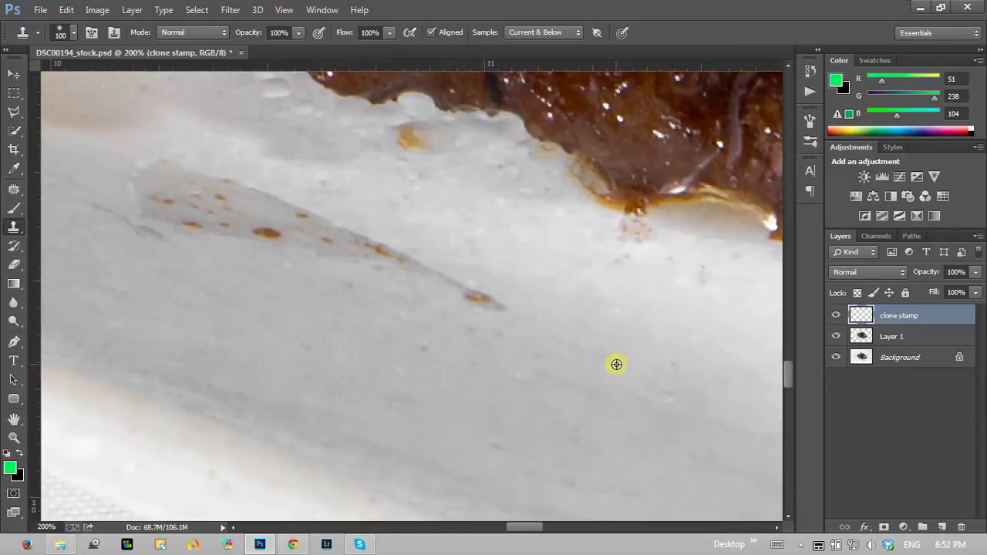
{"action": "mouse_move", "coordinate": [478, 308]}
{"action": "left_mouse_down"}
{"action": "mouse_move", "coordinate": [422, 274]}
{"action": "mouse_move", "coordinate": [285, 223]}
{"action": "mouse_move", "coordinate": [121, 198]}
{"action": "left_mouse_up"}
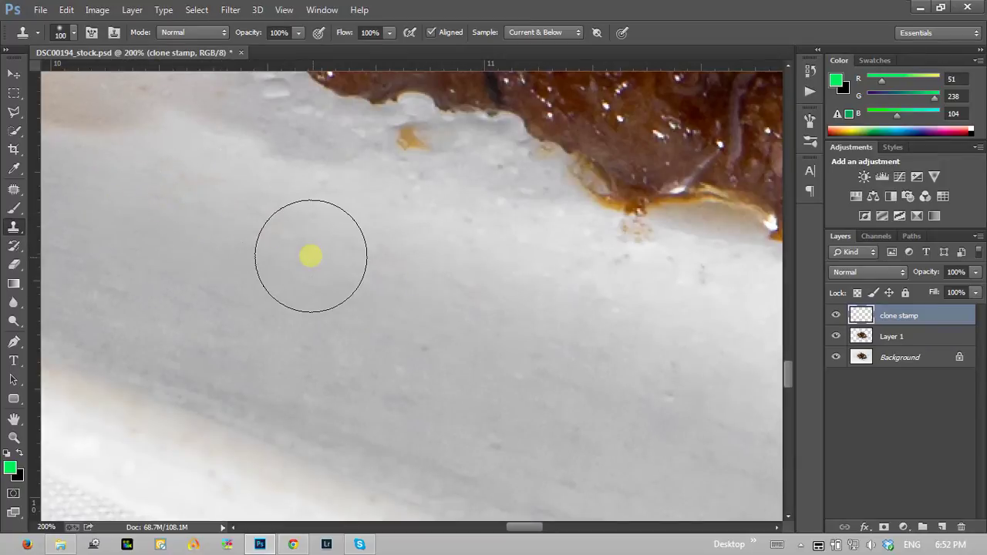
{"action": "mouse_move", "coordinate": [352, 315]}
{"action": "left_mouse_down"}
{"action": "mouse_move", "coordinate": [291, 307]}
{"action": "mouse_move", "coordinate": [406, 353]}
{"action": "left_mouse_up"}
{"action": "left_click", "coordinate": [836, 318]}
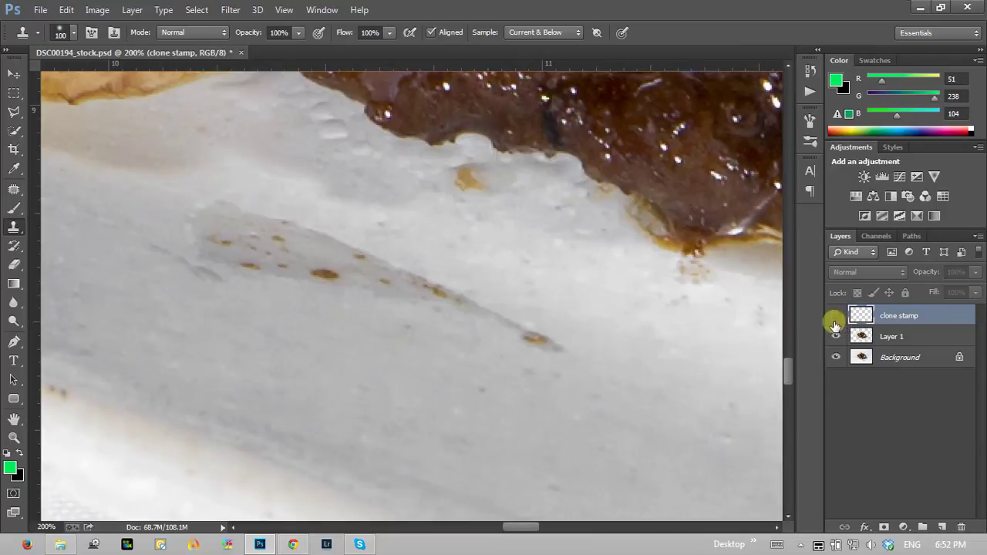
{"action": "left_click", "coordinate": [835, 320]}
{"action": "left_click", "coordinate": [838, 322]}
{"action": "left_click", "coordinate": [836, 316]}
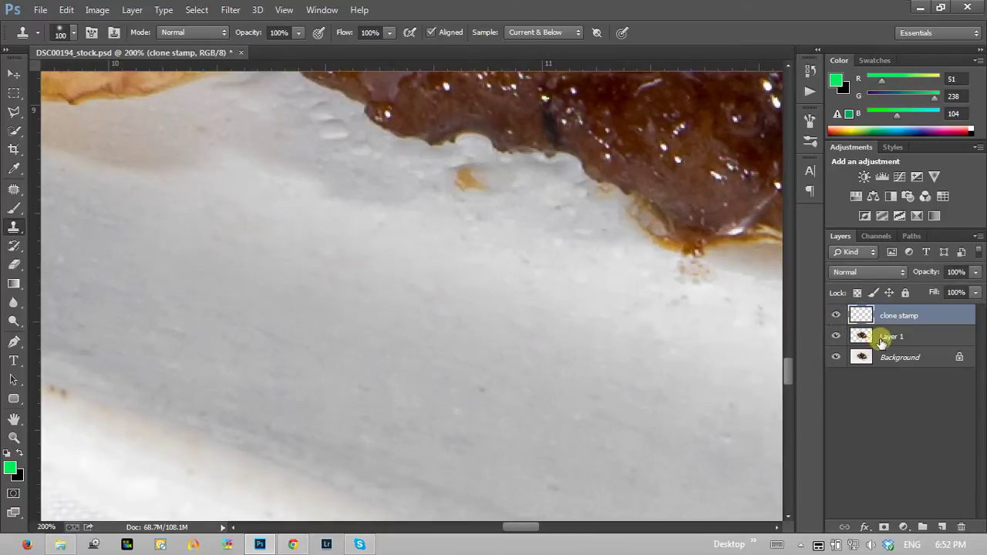
{"action": "left_click", "coordinate": [861, 336]}
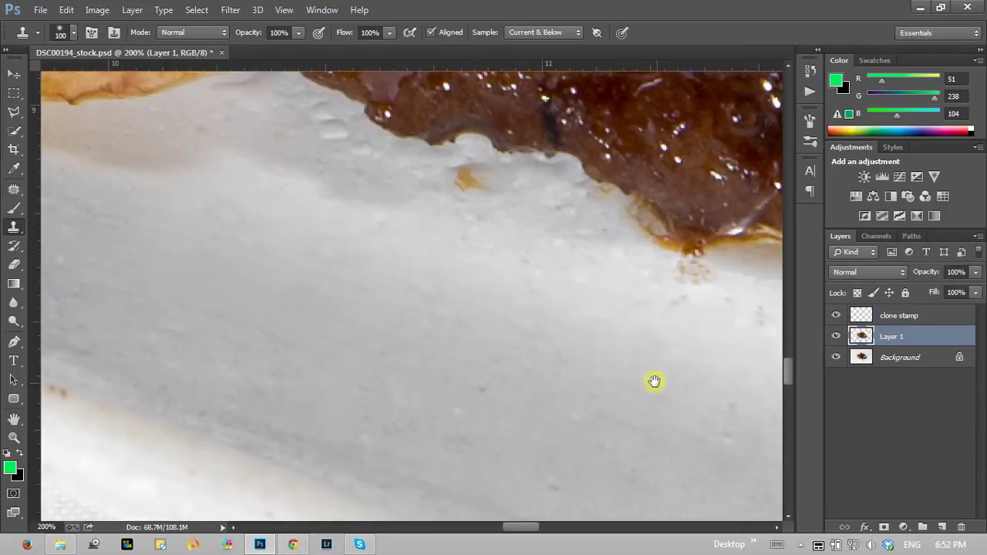
{"action": "left_click_drag", "start_coordinate": [655, 381], "coordinate": [394, 244]}
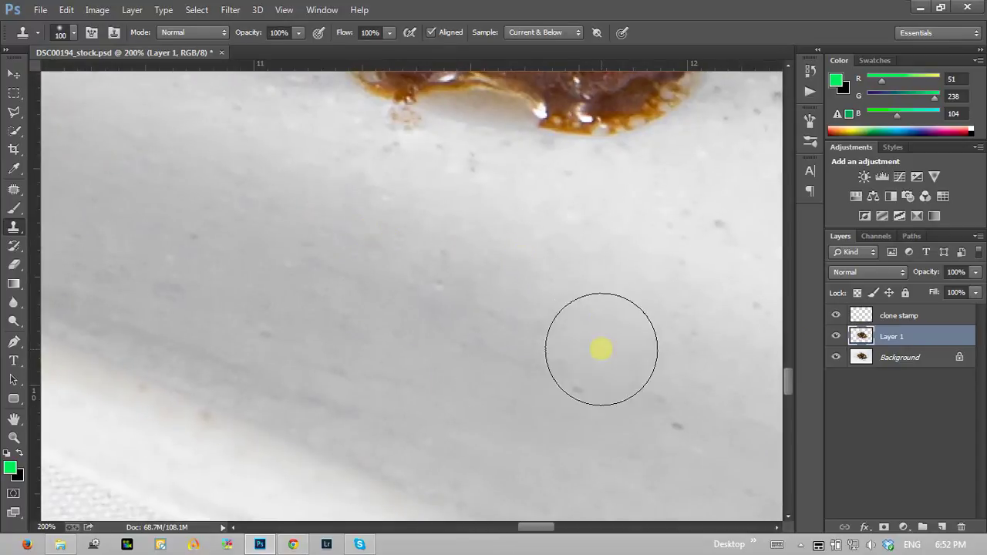
{"action": "left_click", "coordinate": [835, 338]}
{"action": "left_click", "coordinate": [835, 337]}
{"action": "left_click", "coordinate": [835, 337]}
{"action": "left_click", "coordinate": [835, 337]}
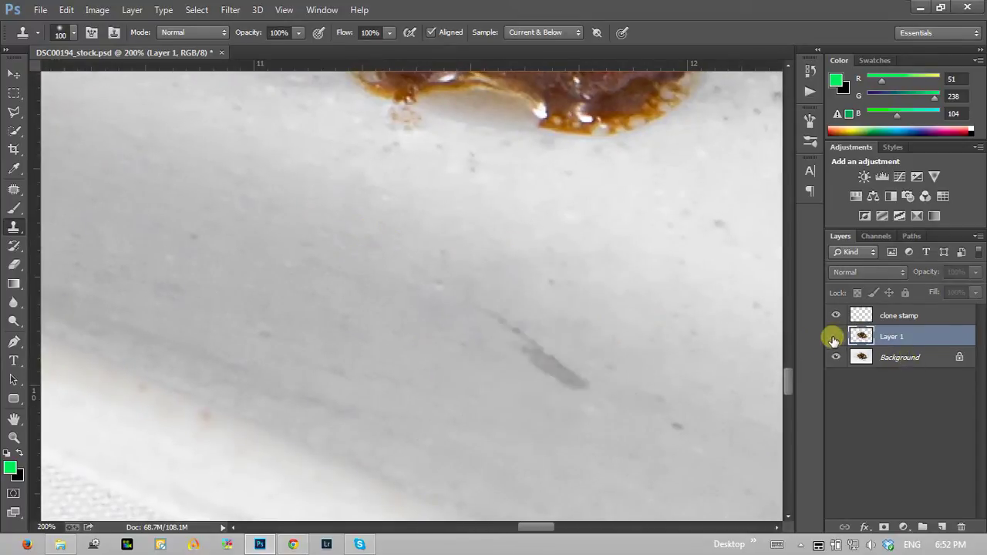
{"action": "left_click", "coordinate": [834, 337]}
{"action": "left_click", "coordinate": [834, 337]}
{"action": "left_click", "coordinate": [833, 339]}
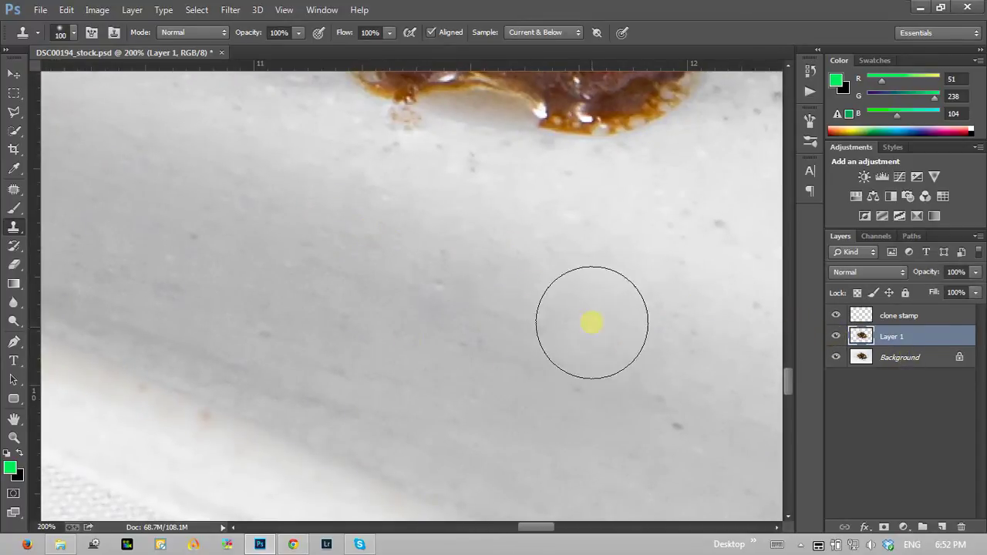
{"action": "left_click", "coordinate": [835, 337]}
{"action": "left_click", "coordinate": [879, 360]}
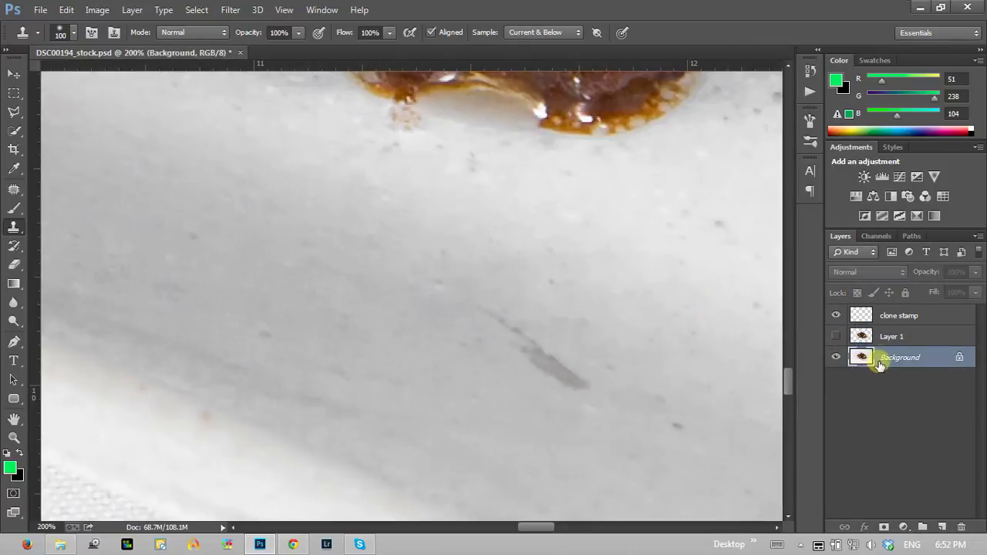
{"action": "left_click", "coordinate": [836, 357]}
{"action": "left_click", "coordinate": [869, 337]}
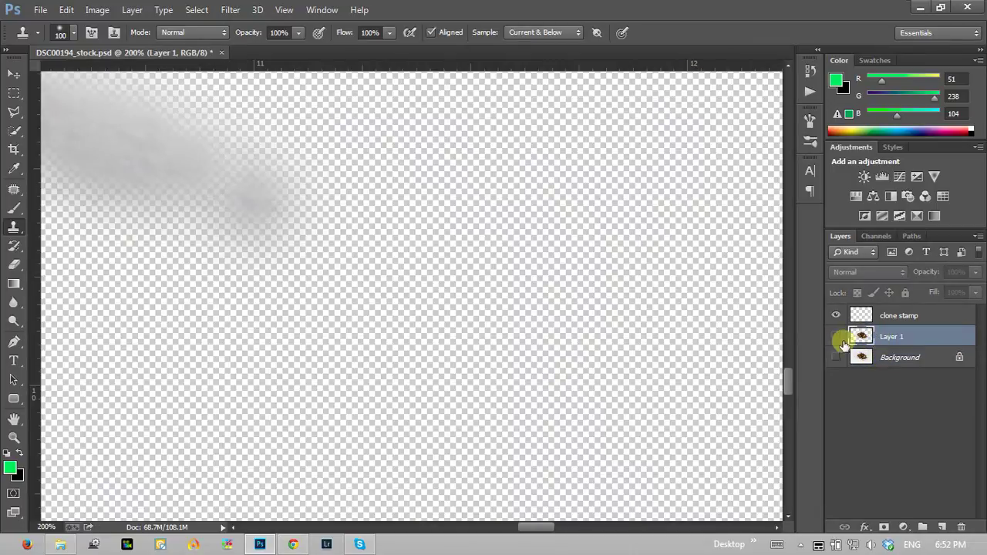
{"action": "left_click", "coordinate": [836, 357]}
{"action": "left_click", "coordinate": [836, 337]}
{"action": "left_click", "coordinate": [888, 360]}
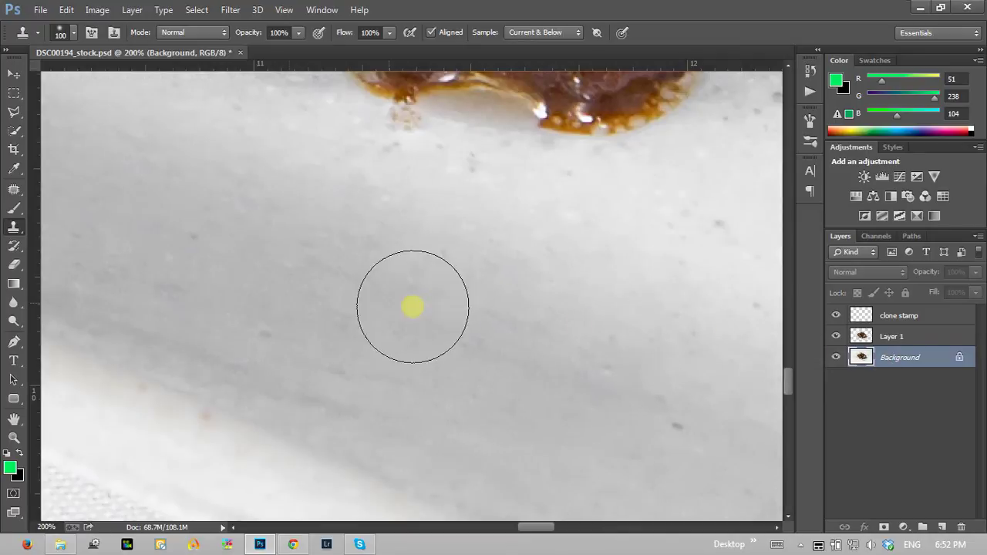
{"action": "left_click", "coordinate": [13, 437]}
Fit the photo on screen, check the drips right of the food, and add Layer 2 above the Background.
{"action": "right_click", "coordinate": [245, 265]}
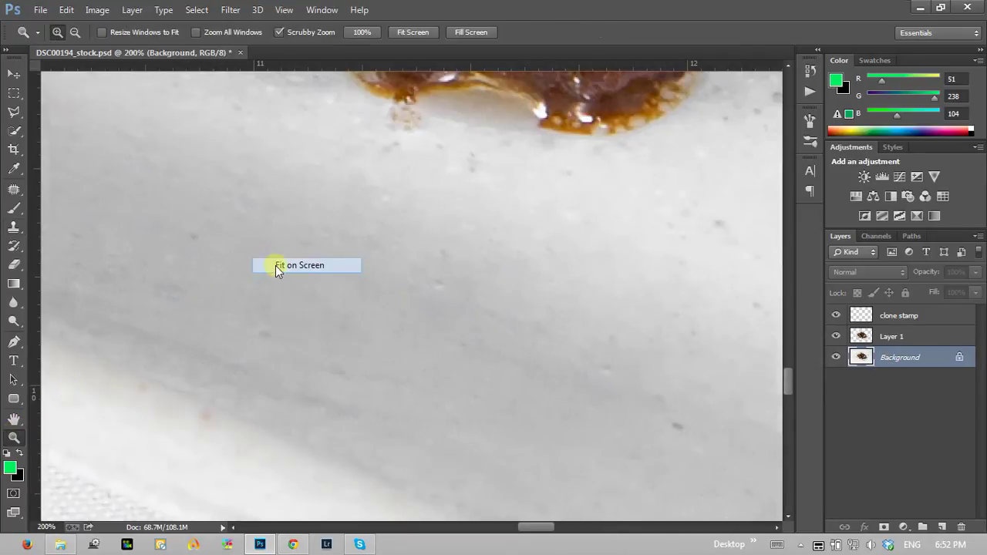
{"action": "left_click", "coordinate": [276, 266]}
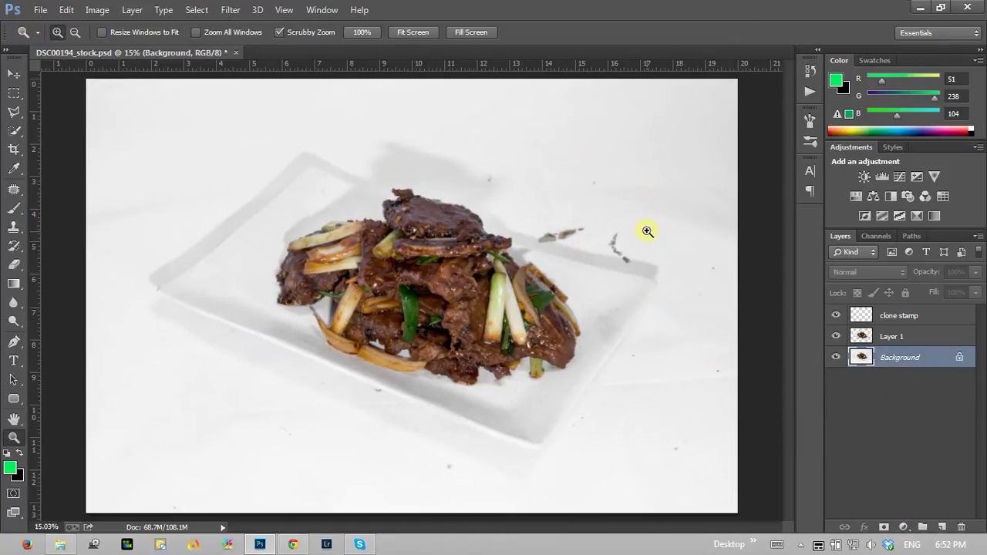
{"action": "left_click_drag", "start_coordinate": [646, 229], "coordinate": [659, 194]}
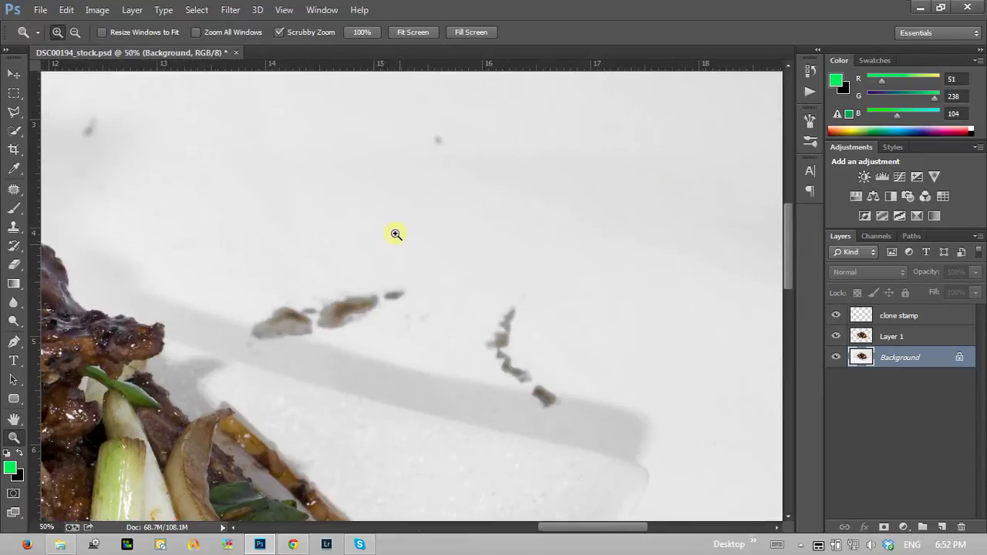
{"action": "right_click", "coordinate": [409, 223]}
{"action": "left_click", "coordinate": [430, 232]}
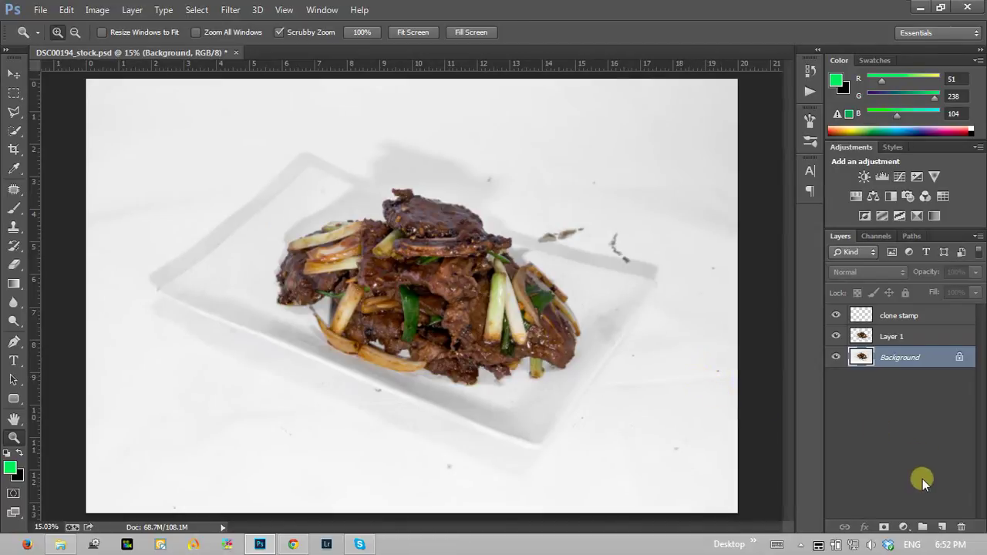
{"action": "left_click", "coordinate": [941, 527]}
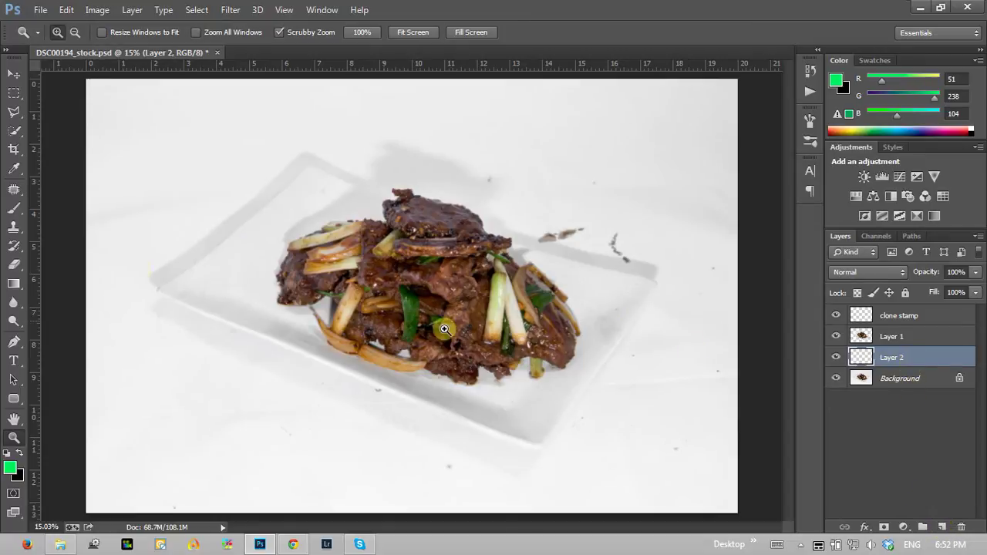
Fill Layer 2 with white using the Paint Bucket and a white foreground colour.
{"action": "left_click", "coordinate": [15, 285]}
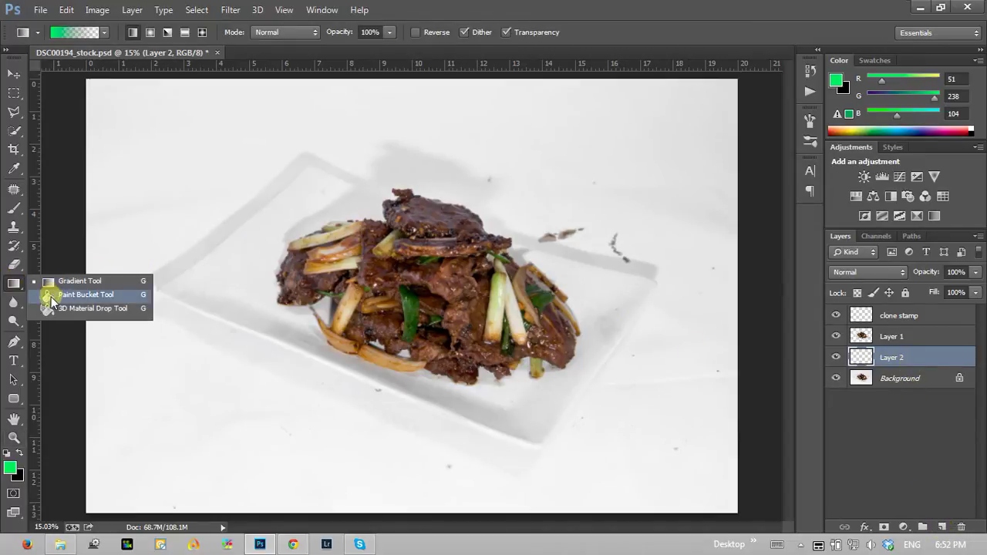
{"action": "left_click", "coordinate": [84, 294]}
{"action": "left_click", "coordinate": [7, 453]}
{"action": "left_click", "coordinate": [20, 453]}
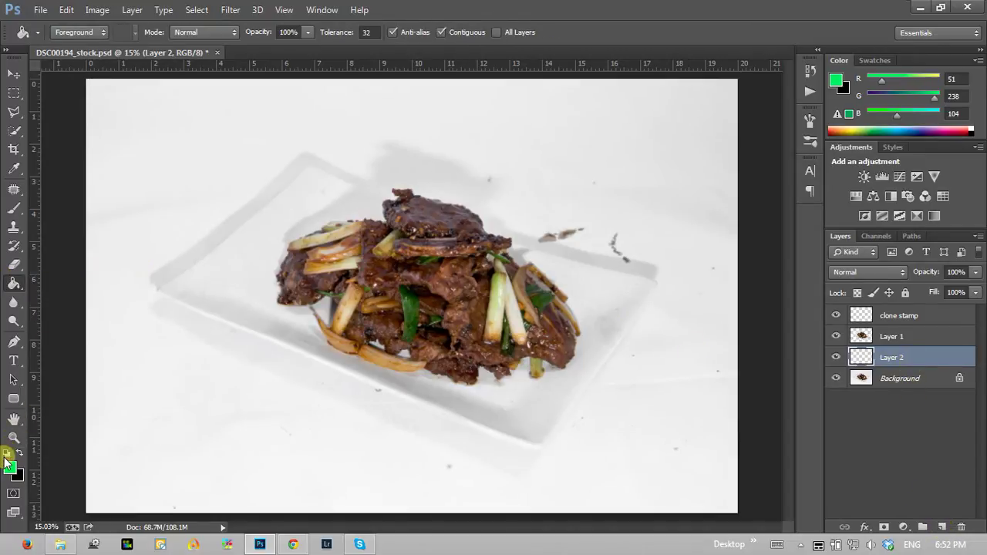
{"action": "left_click", "coordinate": [295, 388]}
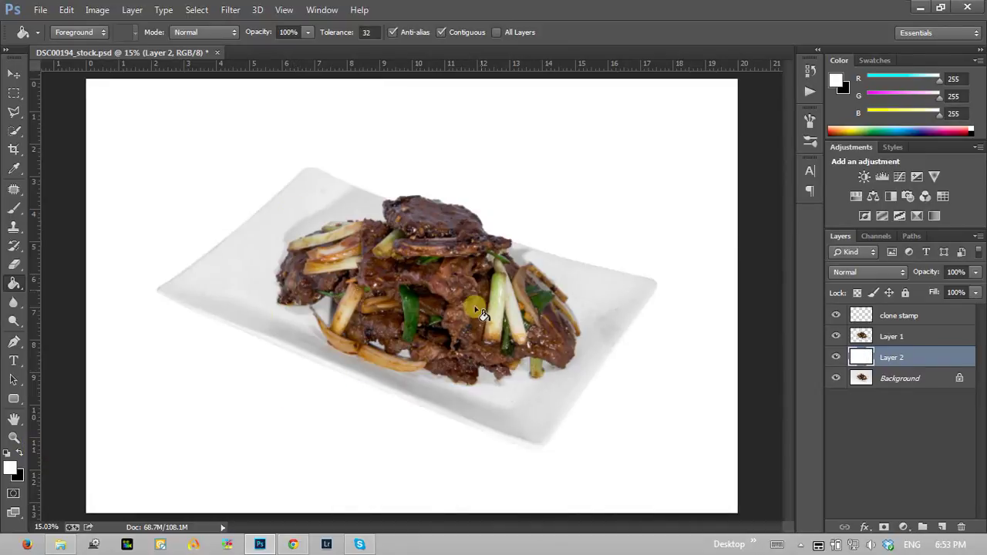
Toggle Layer 1's visibility several times to check the white backdrop.
{"action": "left_click", "coordinate": [836, 336]}
{"action": "left_click", "coordinate": [836, 336]}
{"action": "left_click", "coordinate": [836, 336]}
{"action": "left_click", "coordinate": [836, 337]}
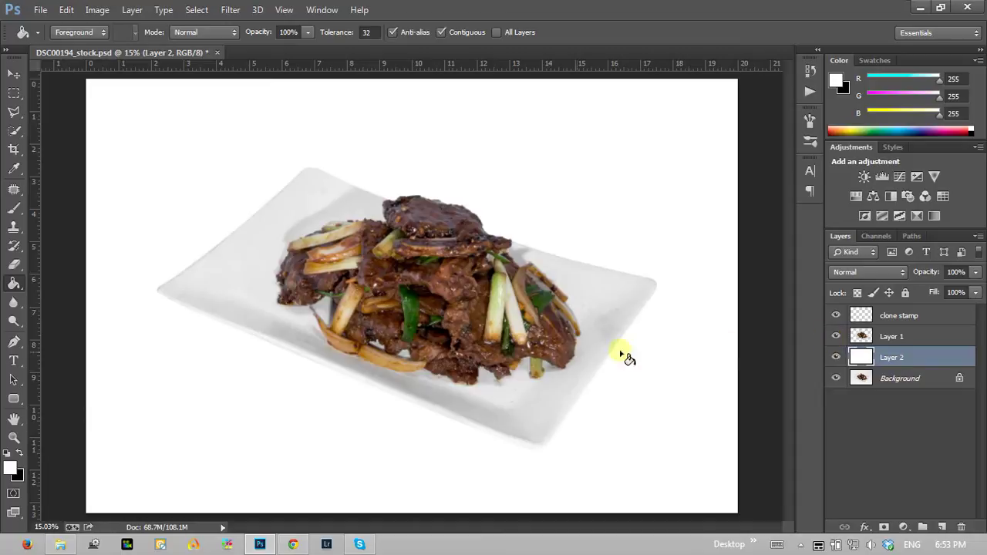
{"action": "left_click", "coordinate": [836, 336]}
{"action": "left_click", "coordinate": [836, 336]}
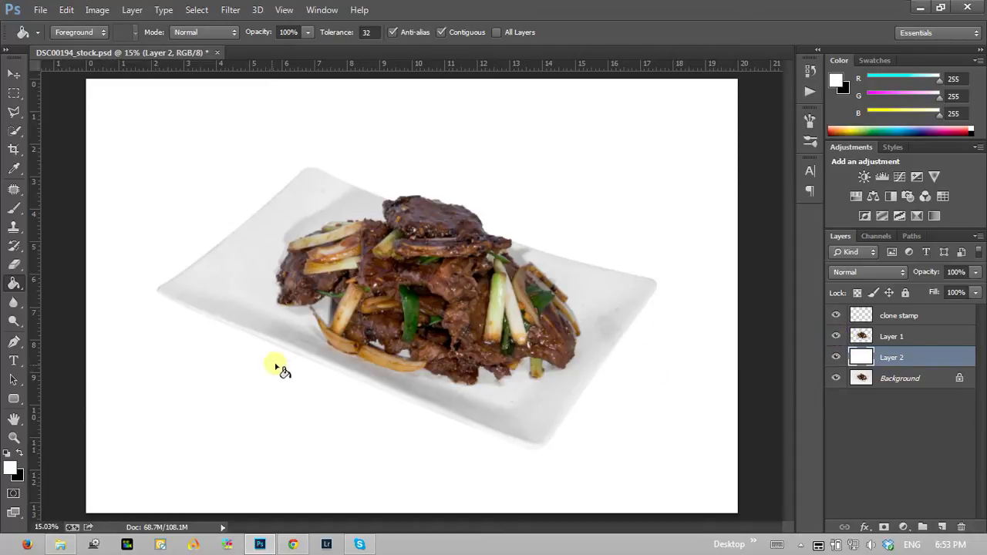
{"action": "left_click", "coordinate": [14, 438]}
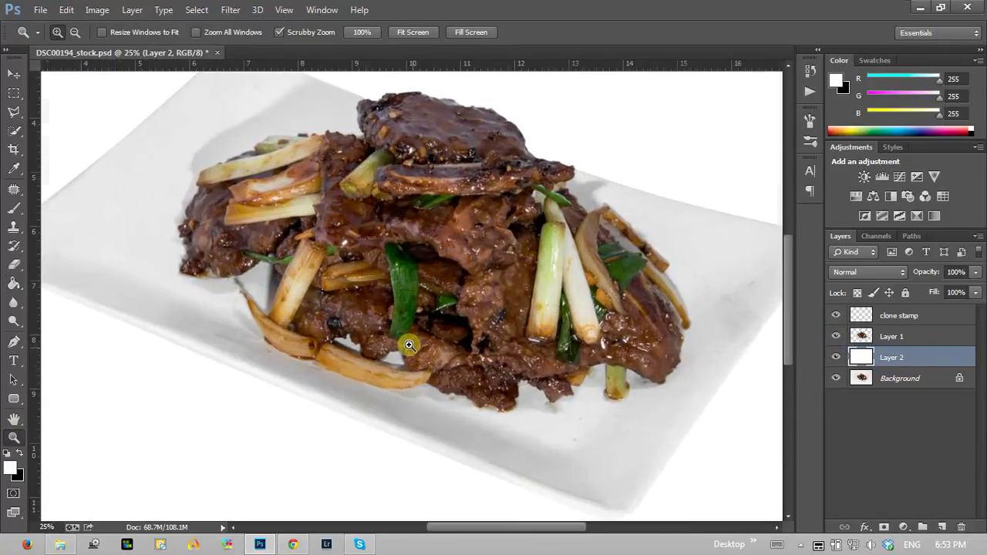
Zoom in on the plate's right corner and activate the clone stamp layer with the Clone Stamp tool.
{"action": "left_click_drag", "start_coordinate": [449, 349], "coordinate": [703, 329]}
{"action": "left_click_drag", "start_coordinate": [524, 332], "coordinate": [300, 396]}
{"action": "left_click", "coordinate": [424, 367]}
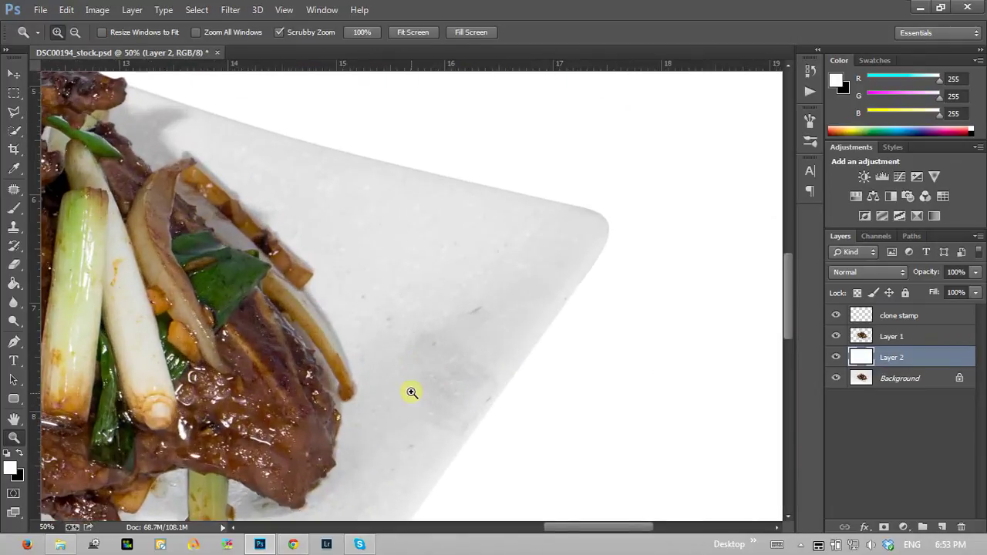
{"action": "left_click", "coordinate": [410, 390]}
{"action": "left_click", "coordinate": [867, 316]}
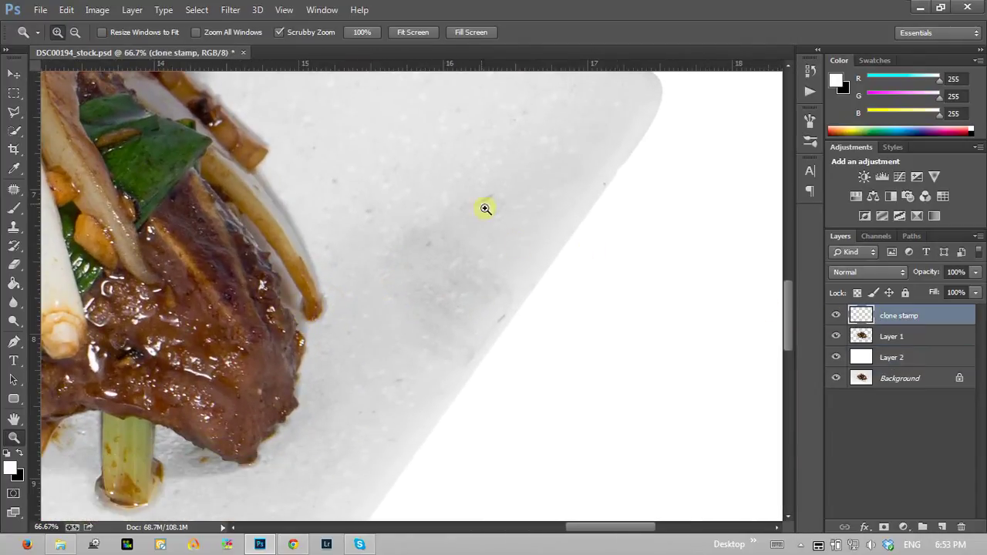
{"action": "left_click", "coordinate": [14, 226]}
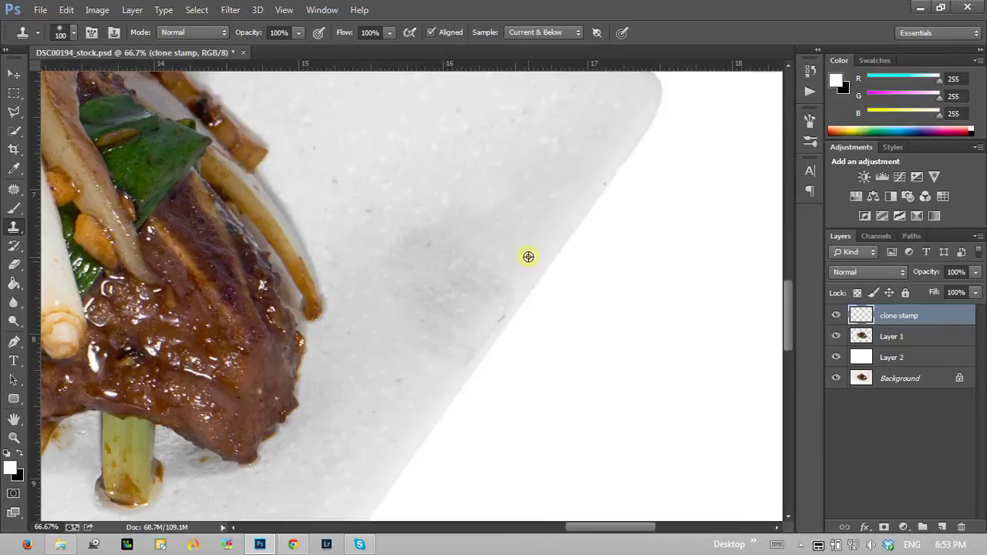
Clone along the plate edge, then load Layer 1's contents as a selection from the clone stamp layer.
{"action": "mouse_move", "coordinate": [510, 289]}
{"action": "left_mouse_down"}
{"action": "mouse_move", "coordinate": [484, 318]}
{"action": "mouse_move", "coordinate": [508, 326]}
{"action": "mouse_move", "coordinate": [500, 361]}
{"action": "mouse_move", "coordinate": [501, 315]}
{"action": "left_mouse_up"}
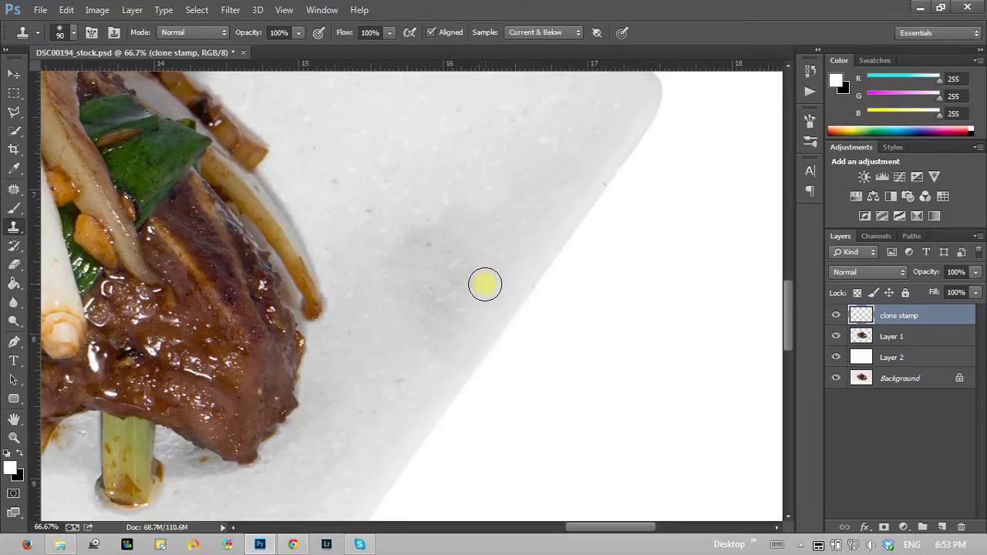
{"action": "left_click_drag", "start_coordinate": [881, 317], "coordinate": [862, 337]}
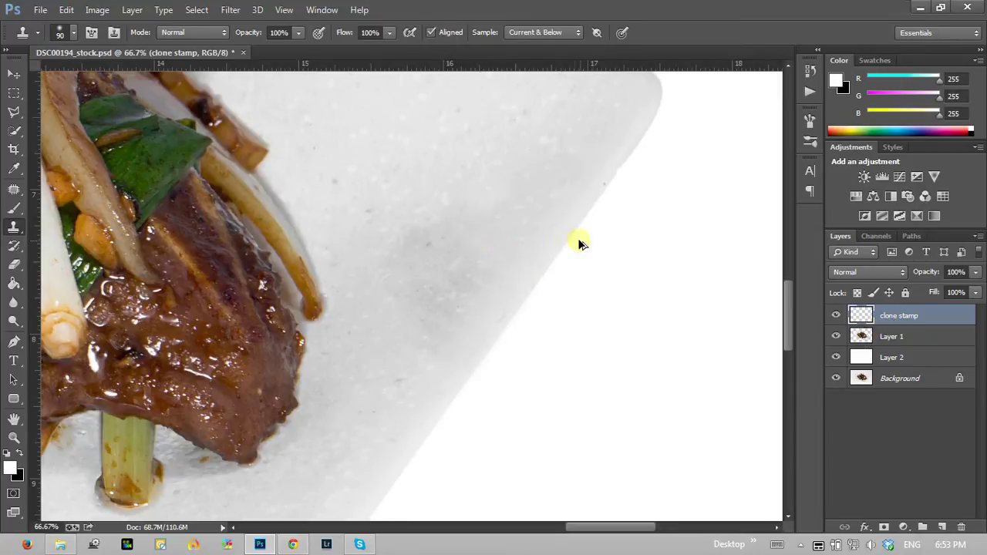
{"action": "left_click", "coordinate": [596, 289], "text": "ctrl"}
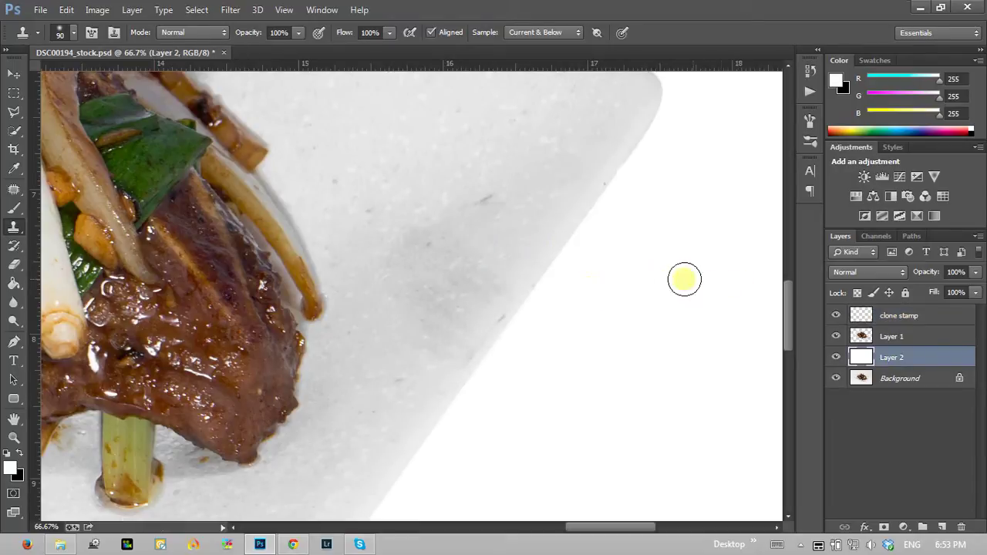
{"action": "left_click", "coordinate": [906, 316]}
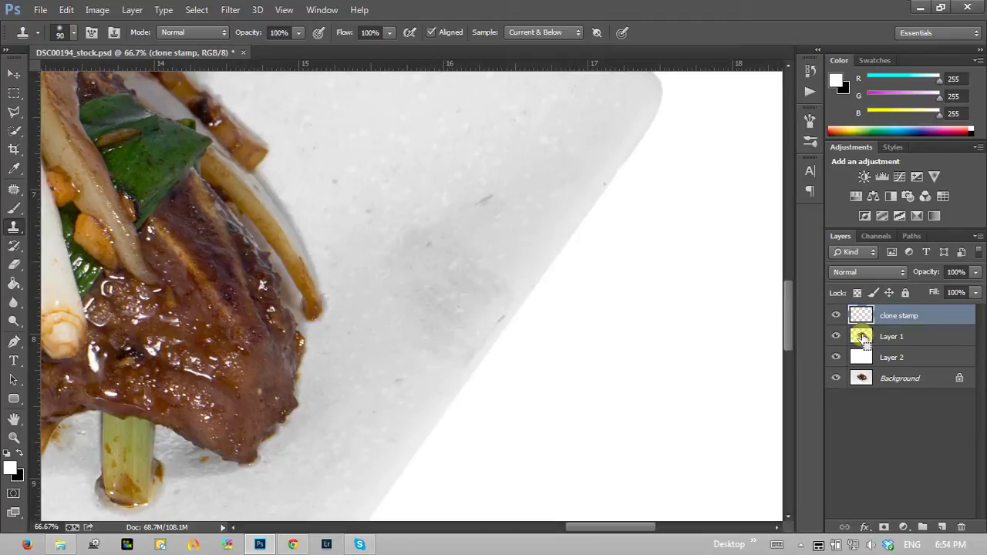
{"action": "left_click", "coordinate": [862, 338], "text": "ctrl"}
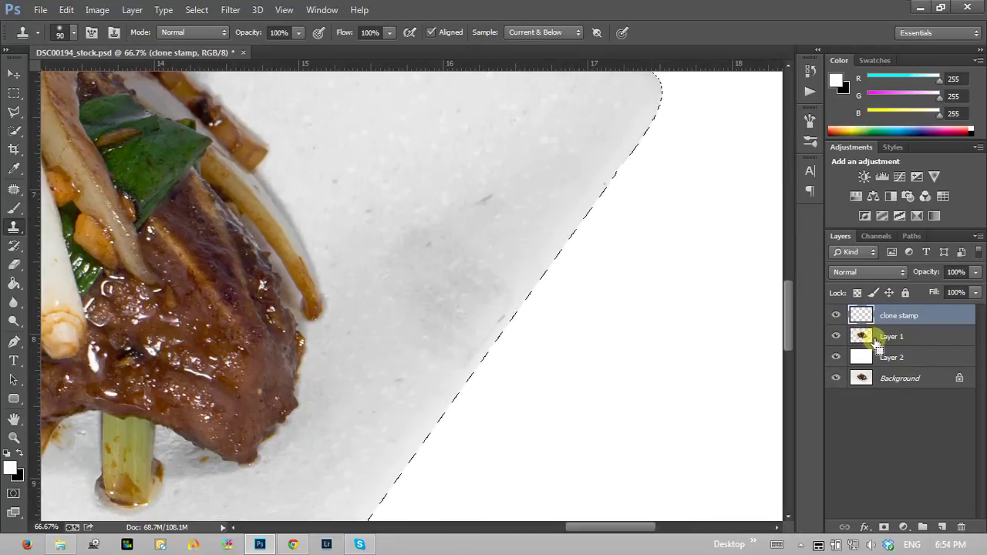
Enlarge the clone brush and clone clean texture along the selected plate edge and grey streaks.
{"action": "left_click_drag", "start_coordinate": [863, 340], "coordinate": [868, 343]}
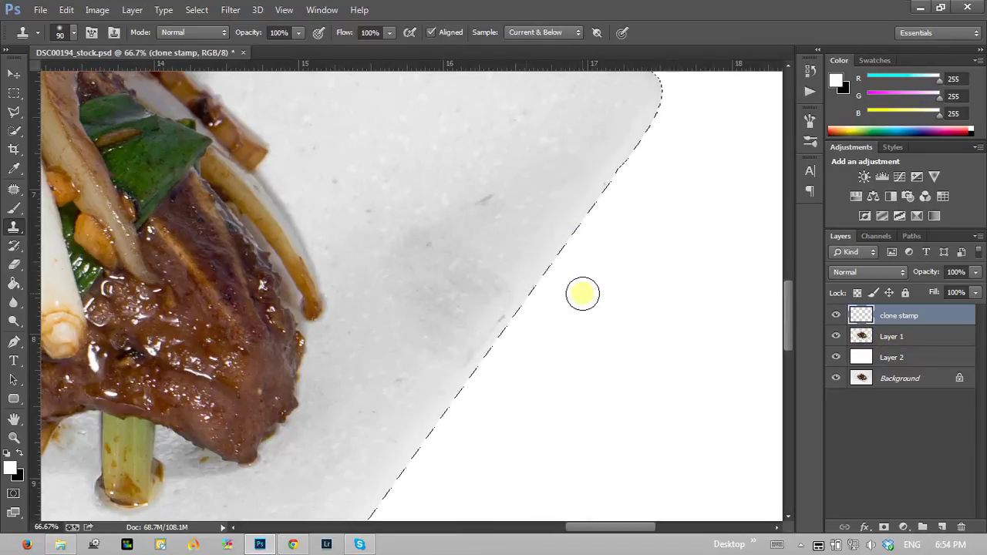
{"action": "key", "text": "bracketright"}
{"action": "key", "text": "bracketright"}
{"action": "key", "text": "bracketright"}
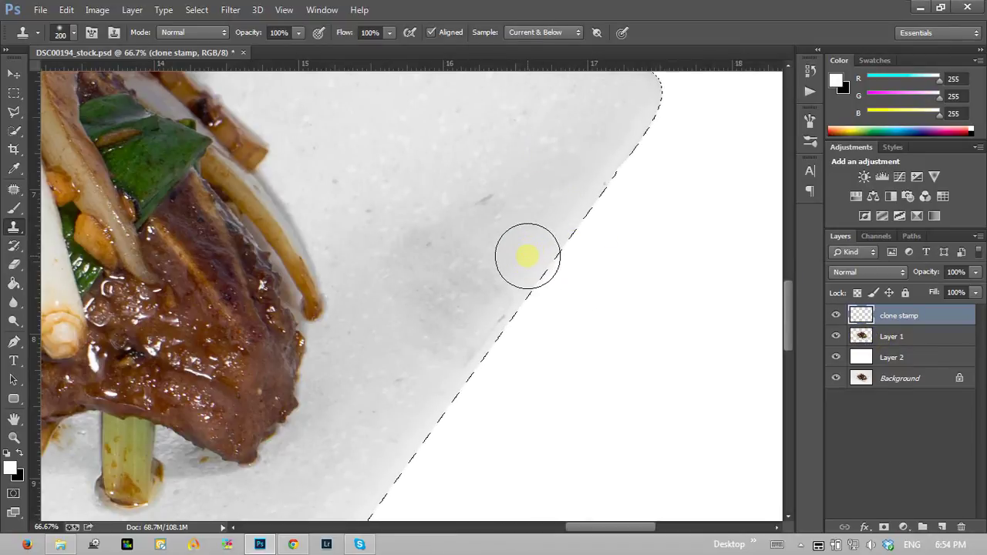
{"action": "key", "text": "bracketright"}
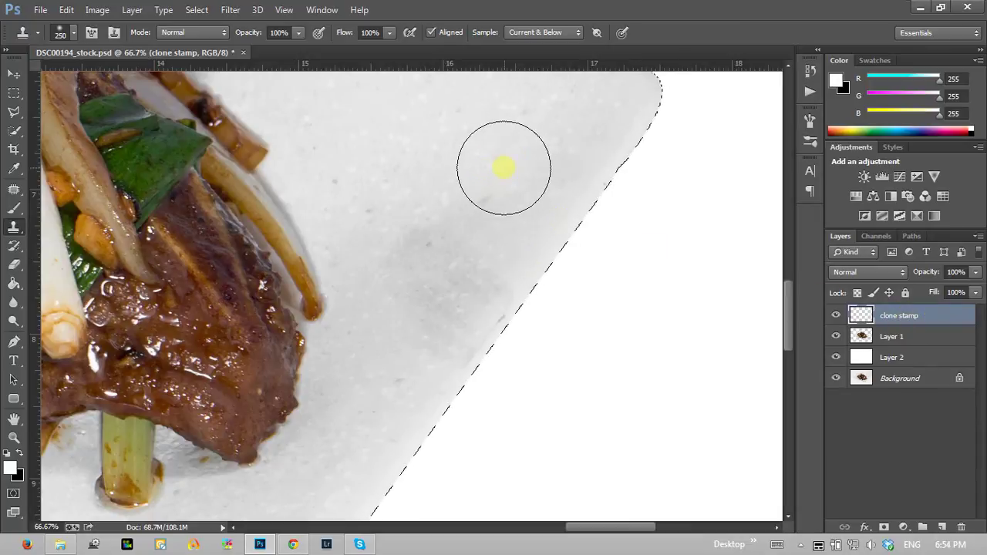
{"action": "left_click", "coordinate": [548, 150], "text": "alt"}
{"action": "mouse_move", "coordinate": [569, 220]}
{"action": "left_mouse_down"}
{"action": "mouse_move", "coordinate": [599, 165]}
{"action": "mouse_move", "coordinate": [562, 282]}
{"action": "mouse_move", "coordinate": [617, 275]}
{"action": "mouse_move", "coordinate": [584, 232]}
{"action": "mouse_move", "coordinate": [570, 259]}
{"action": "left_mouse_up"}
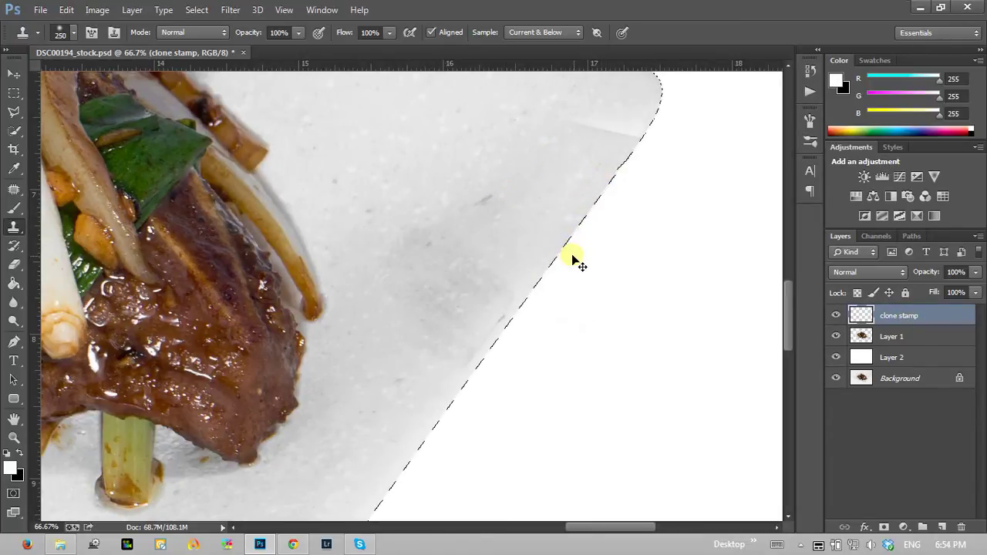
{"action": "key", "text": "bracketleft"}
{"action": "key", "text": "bracketleft"}
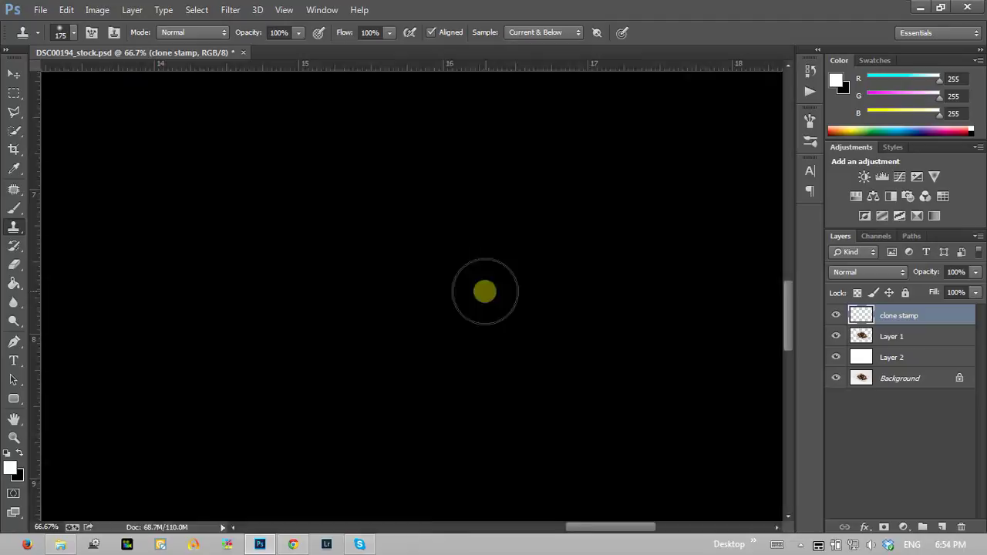
{"action": "mouse_move", "coordinate": [485, 292]}
{"action": "left_mouse_down"}
{"action": "mouse_move", "coordinate": [467, 331]}
{"action": "mouse_move", "coordinate": [447, 328]}
{"action": "mouse_move", "coordinate": [414, 297]}
{"action": "mouse_move", "coordinate": [407, 368]}
{"action": "mouse_move", "coordinate": [396, 375]}
{"action": "mouse_move", "coordinate": [499, 216]}
{"action": "left_mouse_up"}
Restore the plate-edge selection and clone out the streaks near the plate's left corner.
{"action": "left_click_drag", "start_coordinate": [247, 276], "coordinate": [473, 247]}
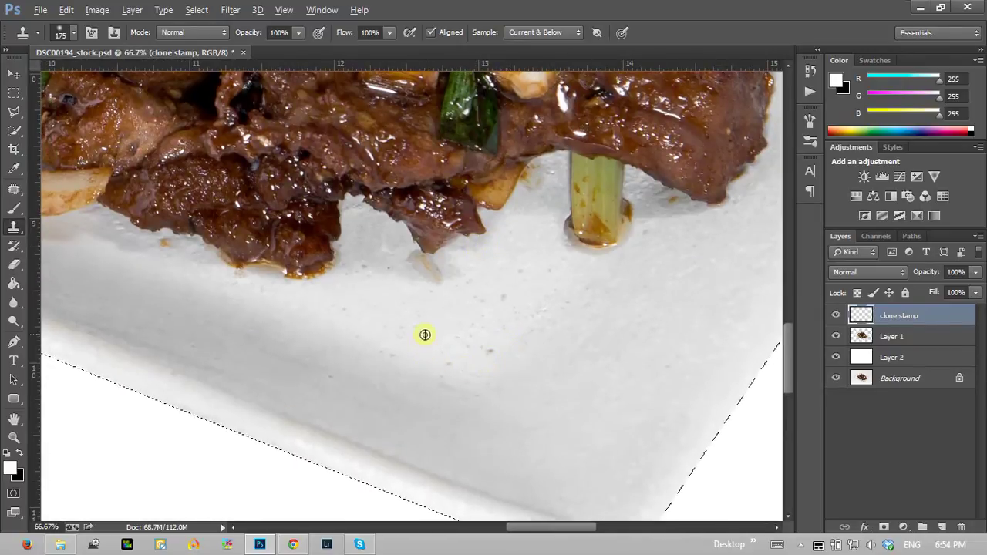
{"action": "key", "text": "bracketleft"}
{"action": "key", "text": "bracketleft"}
{"action": "key", "text": "bracketleft"}
{"action": "key", "text": "bracketleft"}
{"action": "mouse_move", "coordinate": [202, 265]}
{"action": "left_mouse_down"}
{"action": "mouse_move", "coordinate": [465, 348]}
{"action": "mouse_move", "coordinate": [317, 287]}
{"action": "mouse_move", "coordinate": [456, 333]}
{"action": "mouse_move", "coordinate": [306, 266]}
{"action": "left_mouse_up"}
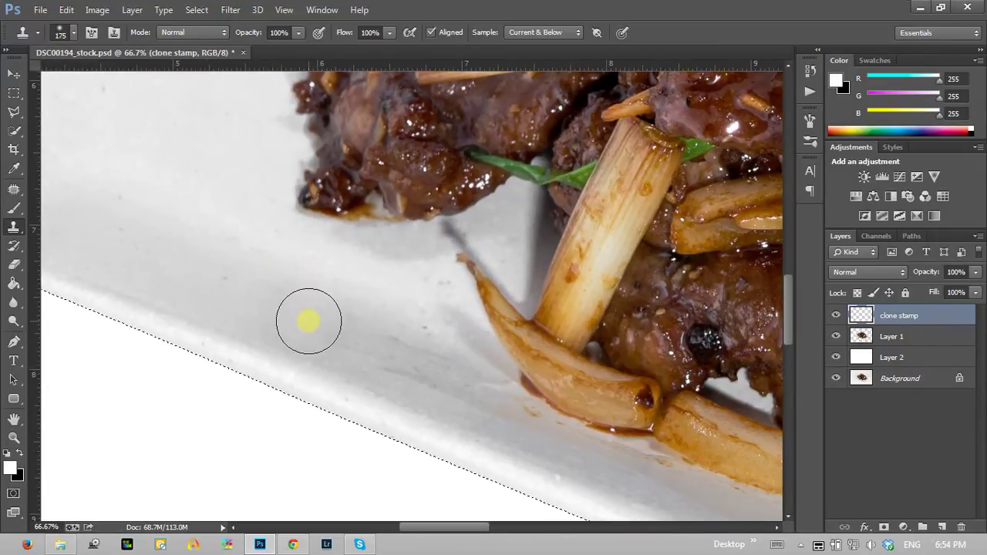
{"action": "key", "text": "bracketright"}
{"action": "key", "text": "bracketright"}
{"action": "key", "text": "bracketright"}
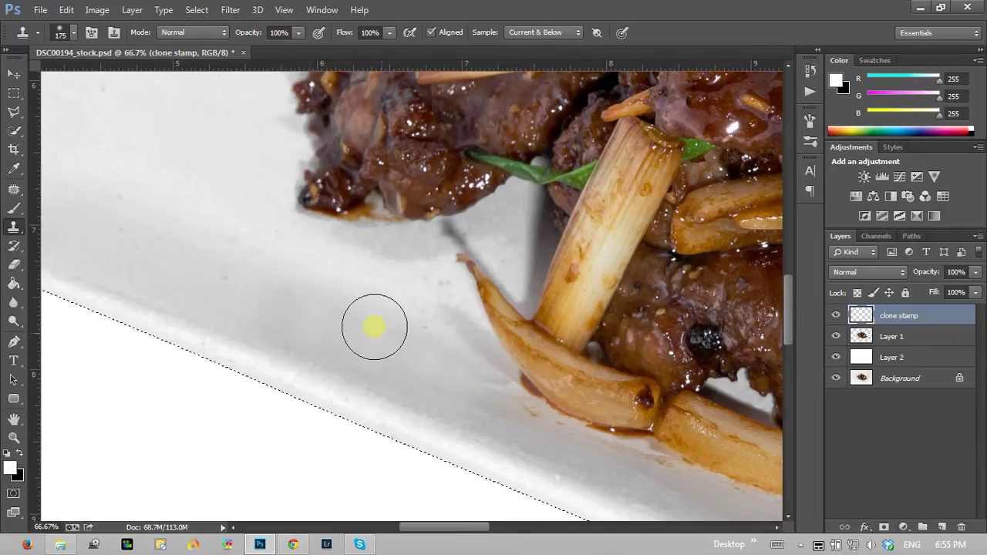
{"action": "mouse_move", "coordinate": [375, 326]}
{"action": "left_mouse_down"}
{"action": "mouse_move", "coordinate": [370, 301]}
{"action": "mouse_move", "coordinate": [561, 394]}
{"action": "left_mouse_up"}
{"action": "key", "text": "ctrl+shift+d"}
{"action": "key", "text": "ctrl+r"}
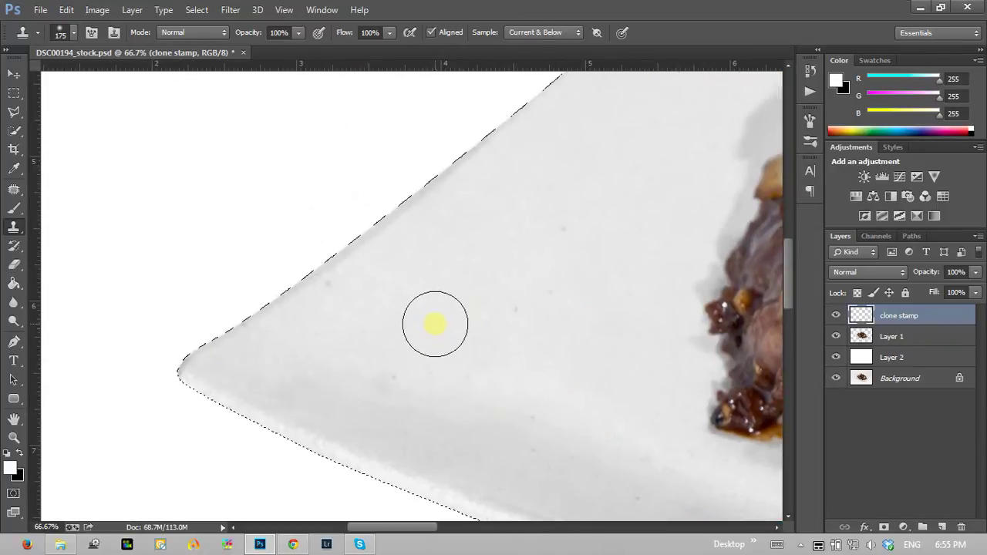
{"action": "key", "text": "bracketleft"}
{"action": "key", "text": "bracketleft"}
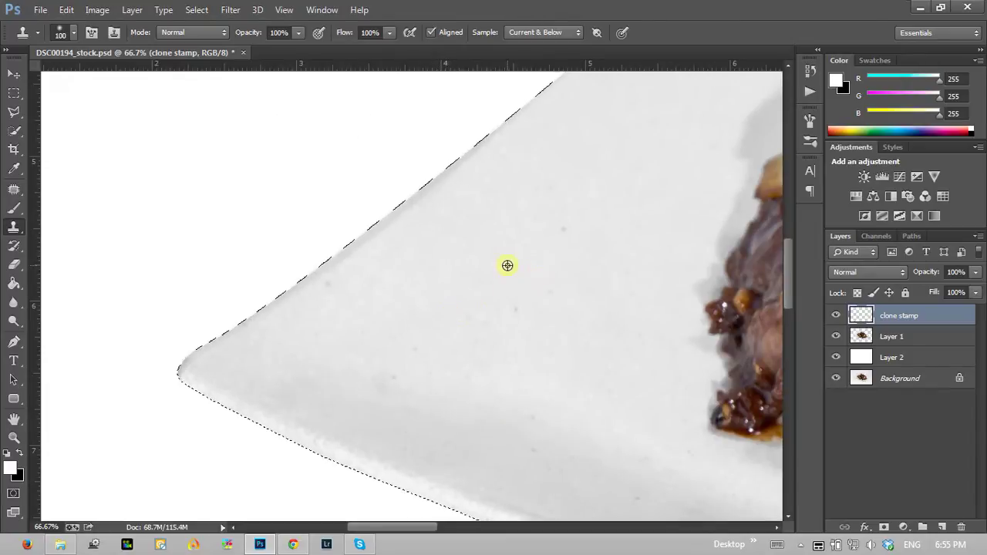
{"action": "left_click", "coordinate": [507, 265], "text": "alt"}
{"action": "left_click_drag", "start_coordinate": [516, 303], "coordinate": [558, 231]}
Sample a new clean source and paint out the grey around the plate's pointed tip.
{"action": "left_click", "coordinate": [378, 296], "text": "alt"}
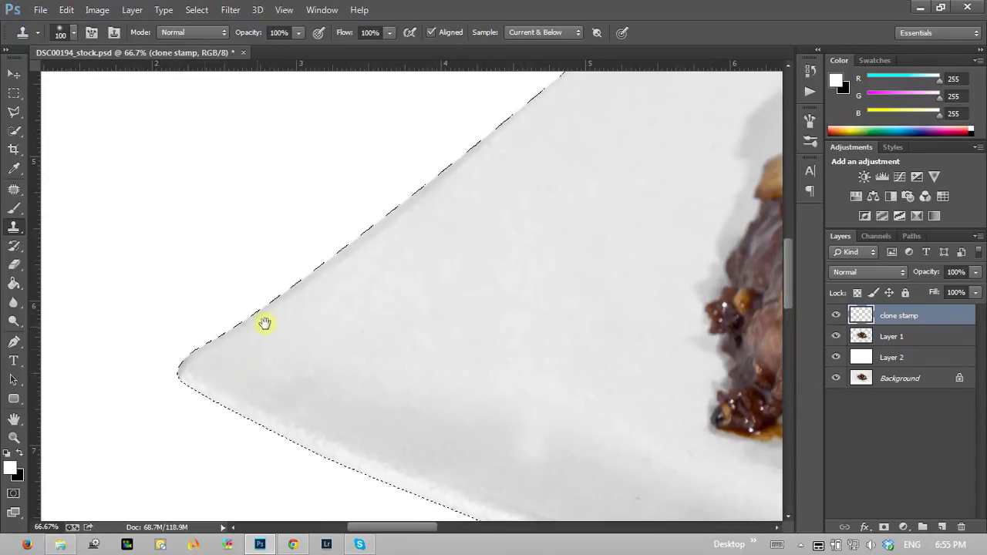
{"action": "left_click_drag", "start_coordinate": [227, 337], "coordinate": [387, 252]}
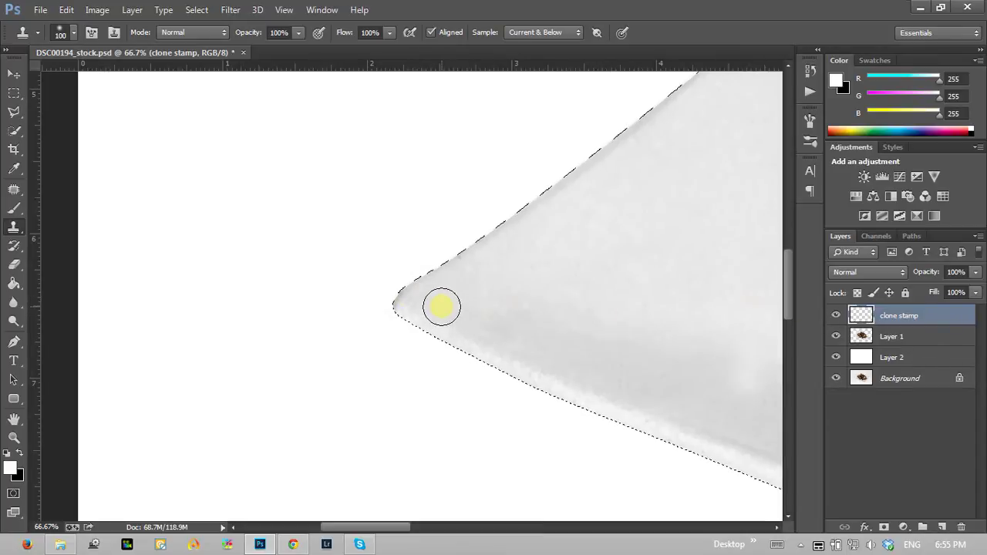
{"action": "mouse_move", "coordinate": [452, 302]}
{"action": "left_mouse_down"}
{"action": "mouse_move", "coordinate": [469, 288]}
{"action": "mouse_move", "coordinate": [404, 301]}
{"action": "left_mouse_up"}
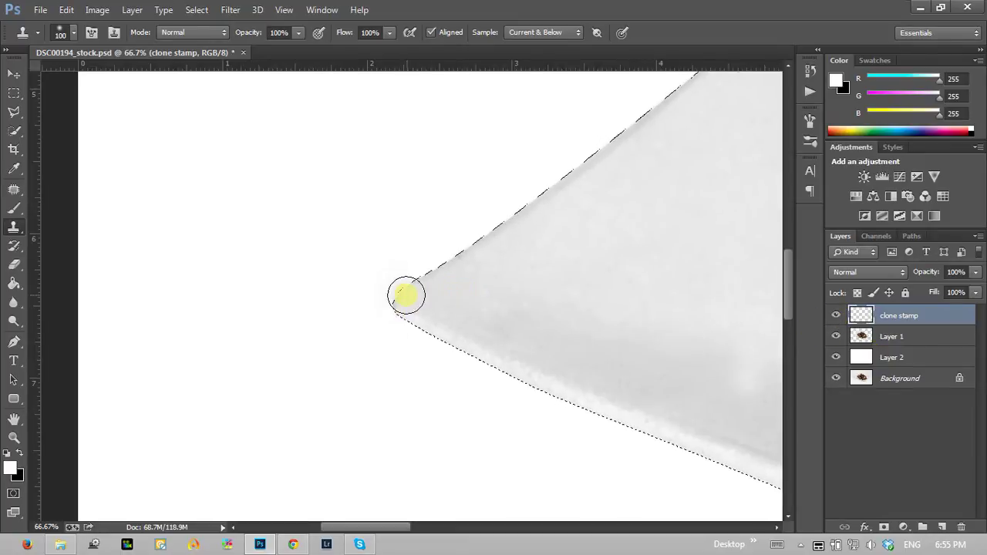
{"action": "left_click_drag", "start_coordinate": [407, 295], "coordinate": [434, 312]}
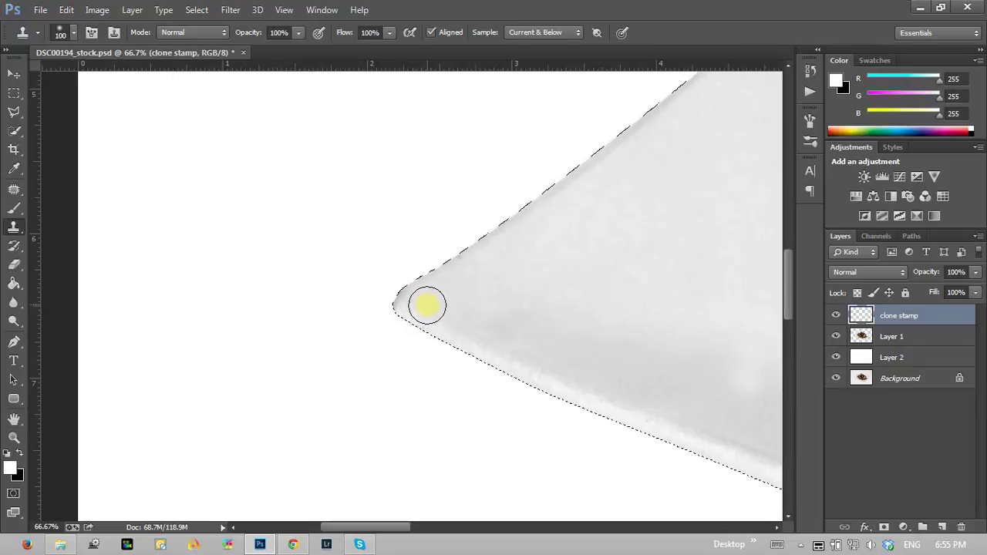
{"action": "left_click_drag", "start_coordinate": [427, 306], "coordinate": [425, 310]}
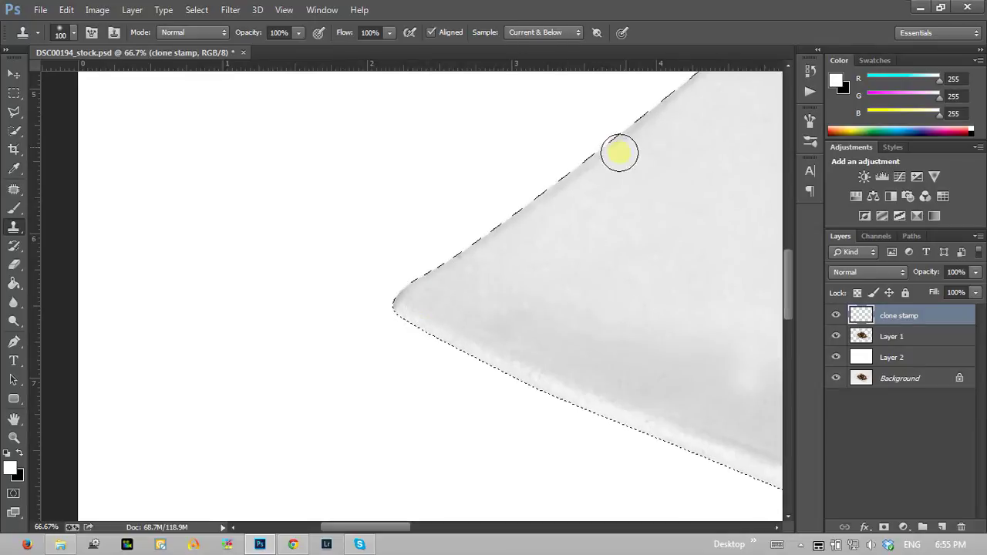
{"action": "mouse_move", "coordinate": [485, 252]}
{"action": "left_mouse_down"}
{"action": "mouse_move", "coordinate": [626, 141]}
{"action": "mouse_move", "coordinate": [389, 299]}
{"action": "left_mouse_up"}
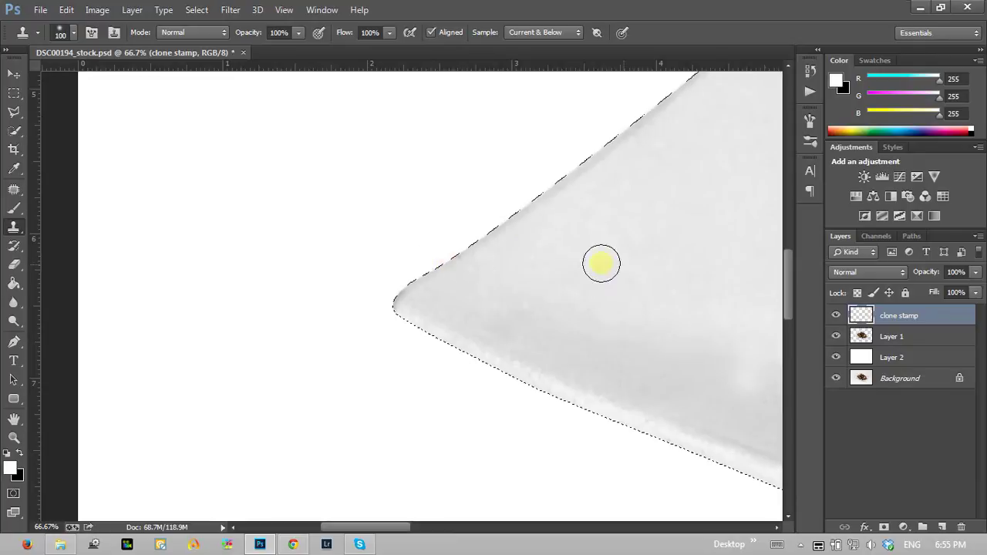
Deselect and soften the plate tip, then reload the plate selection and retouch the edge above it.
{"action": "left_click", "coordinate": [12, 92]}
{"action": "left_click", "coordinate": [121, 119]}
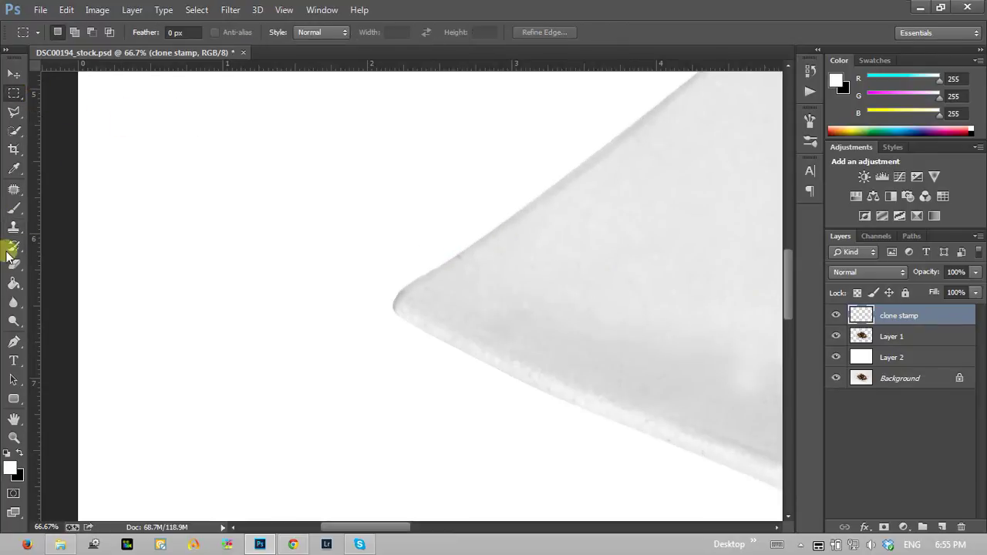
{"action": "left_click", "coordinate": [13, 226]}
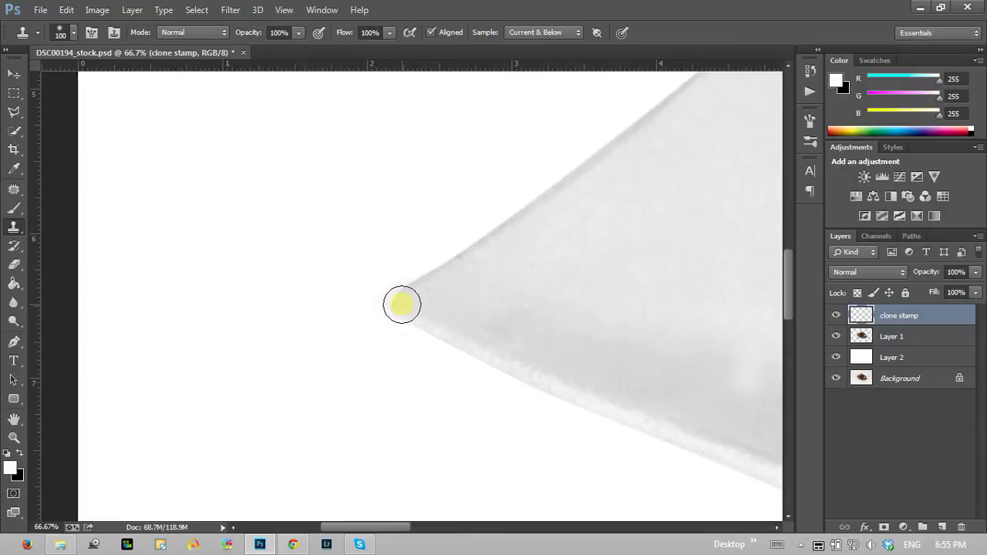
{"action": "mouse_move", "coordinate": [402, 304]}
{"action": "left_mouse_down"}
{"action": "mouse_move", "coordinate": [540, 276]}
{"action": "mouse_move", "coordinate": [399, 298]}
{"action": "mouse_move", "coordinate": [506, 322]}
{"action": "mouse_move", "coordinate": [434, 321]}
{"action": "left_mouse_up"}
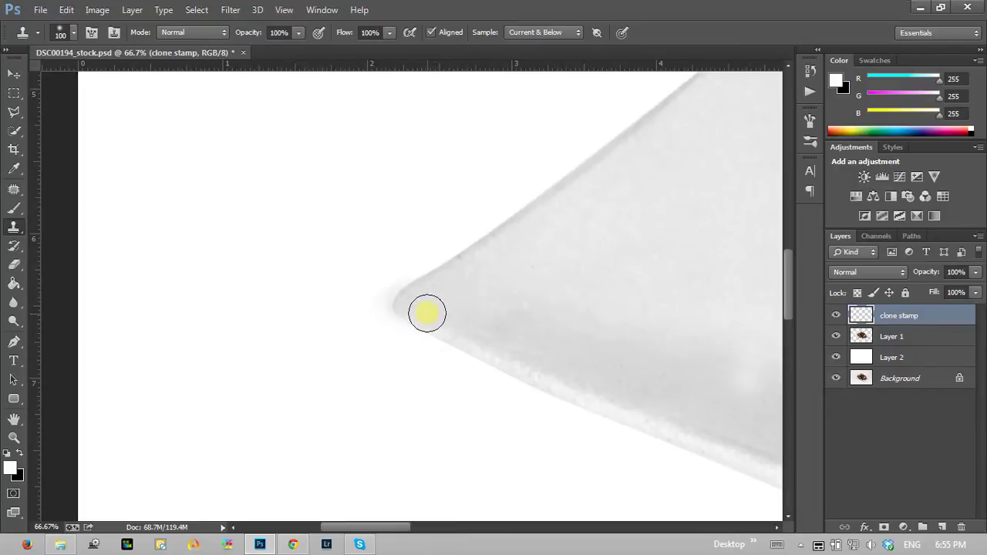
{"action": "left_click_drag", "start_coordinate": [471, 331], "coordinate": [404, 309]}
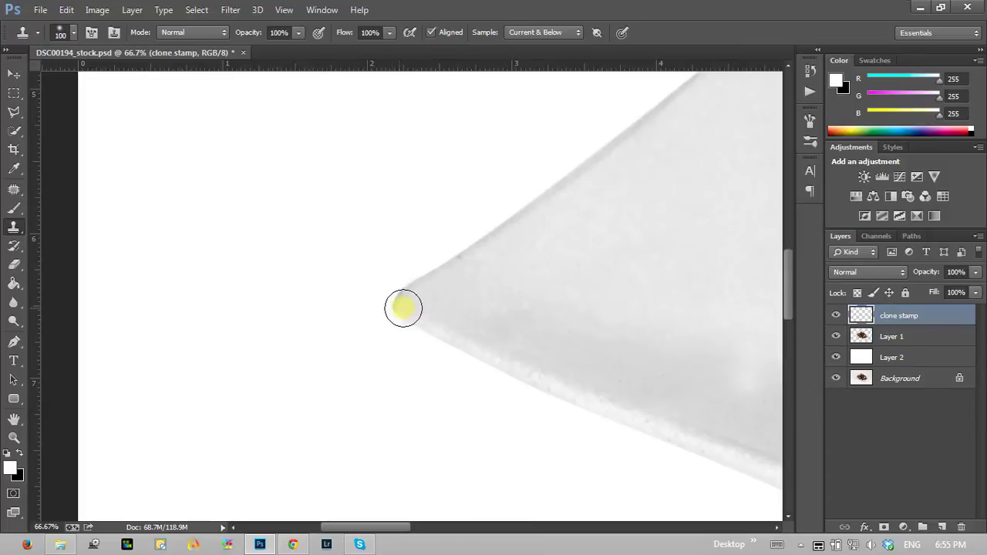
{"action": "left_click", "coordinate": [858, 332], "text": "ctrl"}
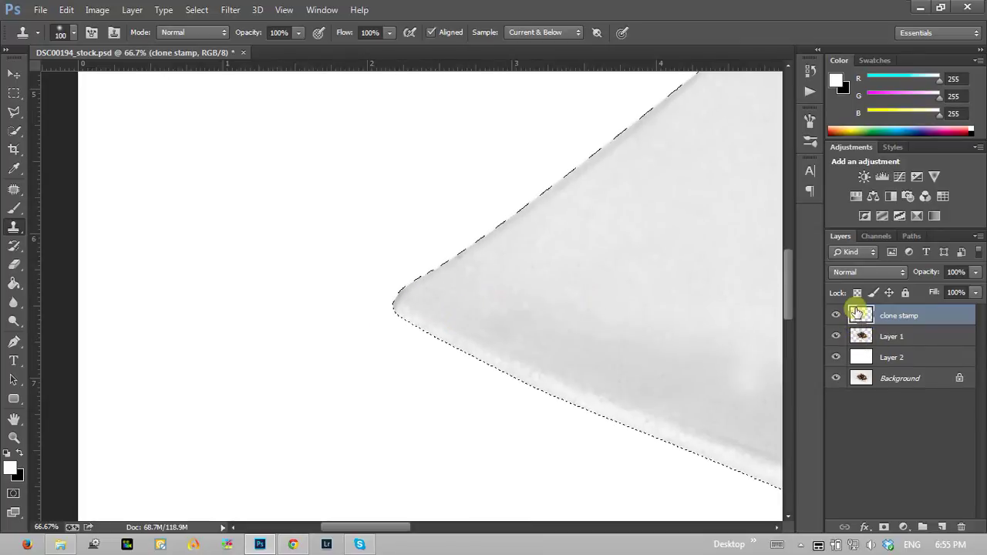
{"action": "mouse_move", "coordinate": [403, 232]}
{"action": "left_mouse_down"}
{"action": "mouse_move", "coordinate": [435, 280]}
{"action": "mouse_move", "coordinate": [442, 316]}
{"action": "mouse_move", "coordinate": [424, 321]}
{"action": "mouse_move", "coordinate": [421, 304]}
{"action": "mouse_move", "coordinate": [406, 301]}
{"action": "left_mouse_up"}
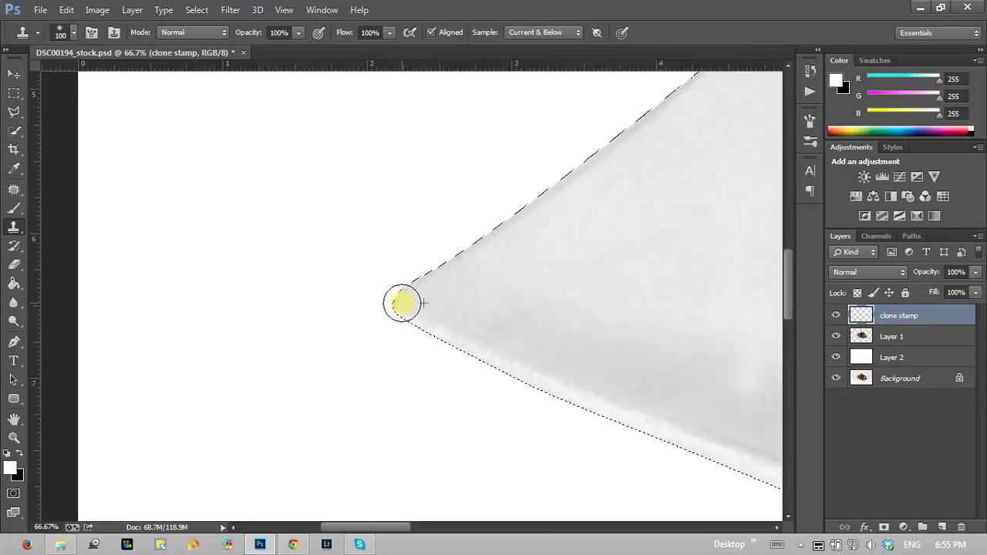
{"action": "left_click", "coordinate": [14, 93]}
Clear the selection, fit the whole image on screen, then zoom back to 100% on the streaked plate.
{"action": "left_click", "coordinate": [206, 139]}
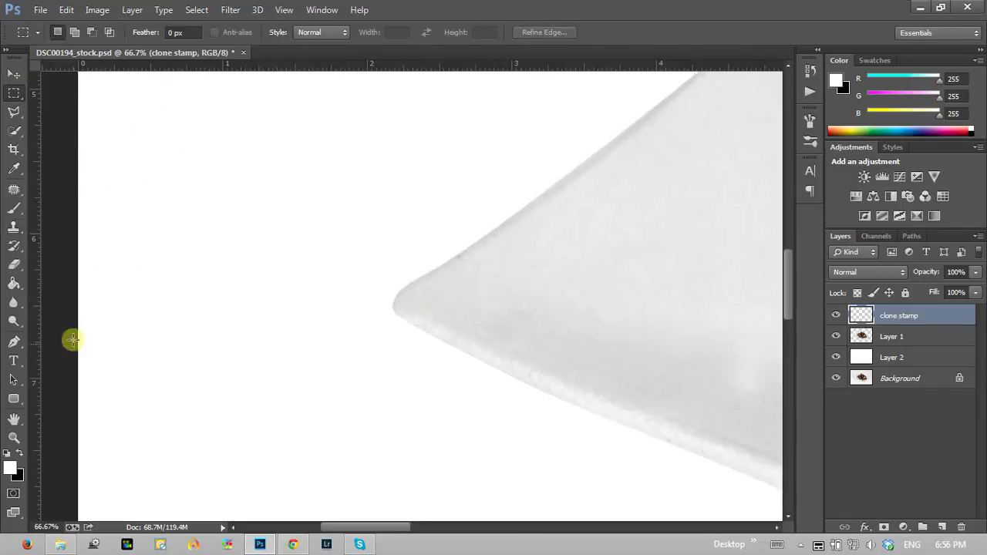
{"action": "left_click", "coordinate": [14, 438]}
{"action": "right_click", "coordinate": [546, 273]}
{"action": "left_click", "coordinate": [568, 280]}
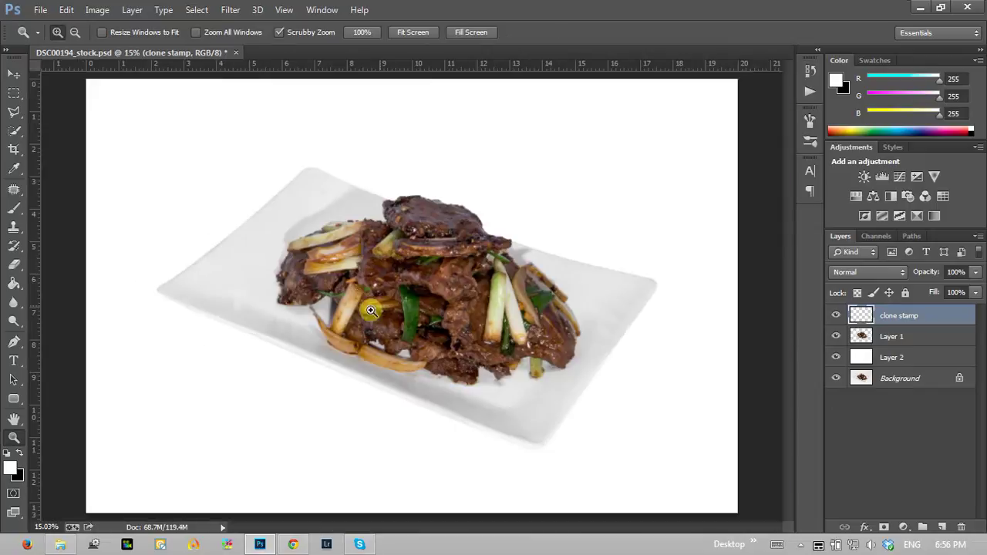
{"action": "left_click", "coordinate": [262, 279]}
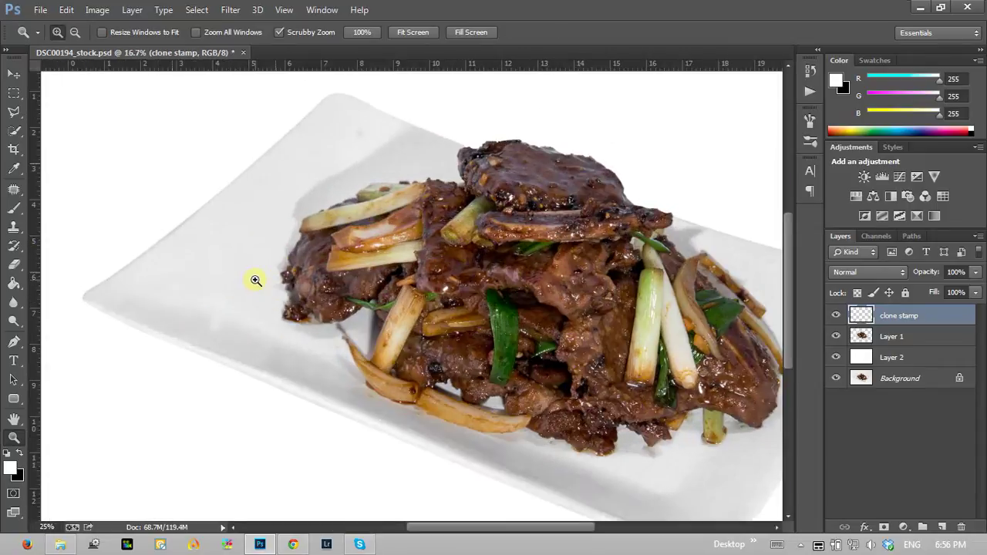
{"action": "left_click", "coordinate": [168, 304]}
{"action": "left_click", "coordinate": [330, 313]}
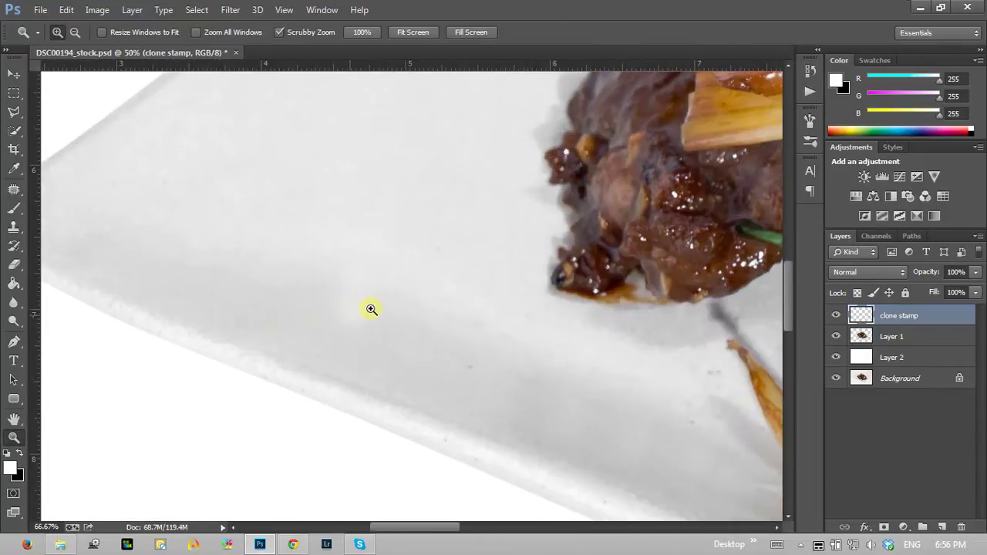
{"action": "left_click", "coordinate": [370, 309]}
{"action": "left_click", "coordinate": [419, 344]}
{"action": "left_click_drag", "start_coordinate": [531, 308], "coordinate": [542, 313]}
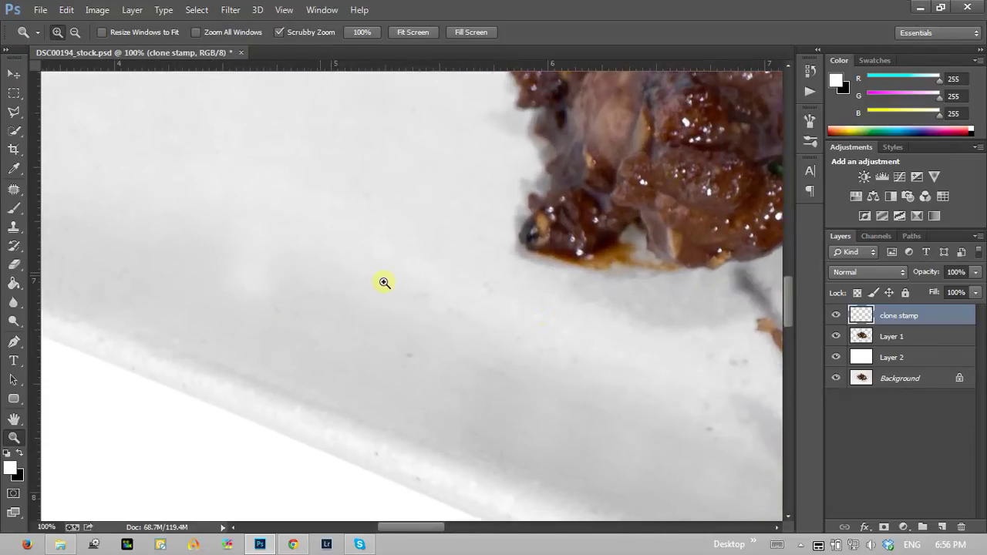
Sample clean plate texture and clone out the leftover streaks with a smaller brush.
{"action": "left_click", "coordinate": [14, 226]}
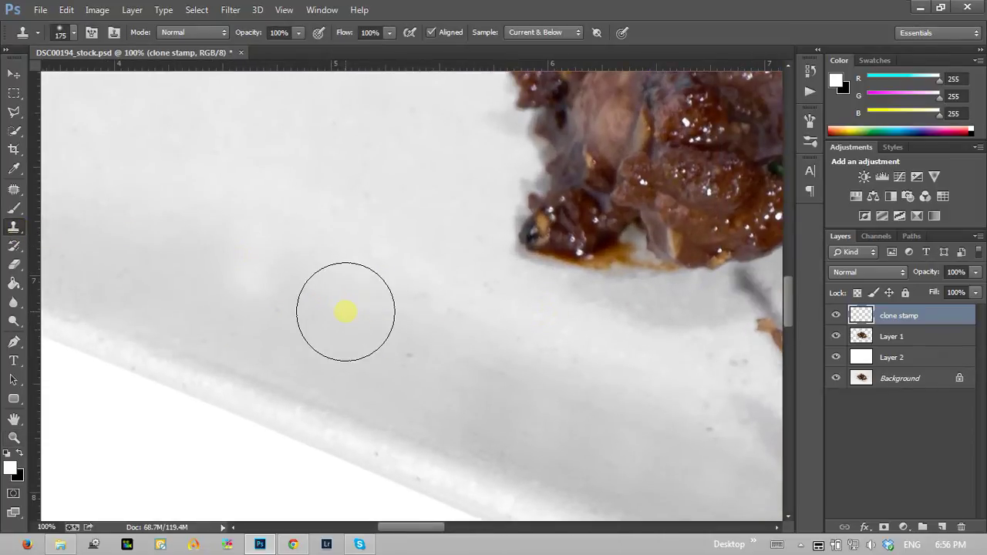
{"action": "left_click", "coordinate": [362, 311], "text": "alt"}
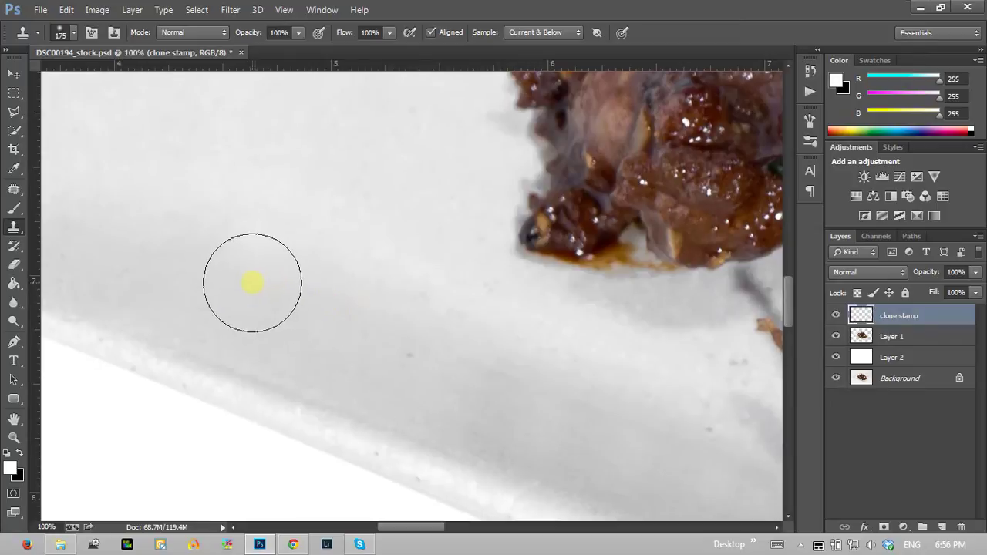
{"action": "mouse_move", "coordinate": [544, 363]}
{"action": "left_mouse_down"}
{"action": "mouse_move", "coordinate": [267, 223]}
{"action": "mouse_move", "coordinate": [328, 293]}
{"action": "mouse_move", "coordinate": [353, 236]}
{"action": "mouse_move", "coordinate": [303, 230]}
{"action": "mouse_move", "coordinate": [528, 295]}
{"action": "left_mouse_up"}
{"action": "left_click", "coordinate": [150, 211], "text": "alt"}
{"action": "key", "text": "bracketleft"}
{"action": "key", "text": "bracketleft"}
{"action": "key", "text": "bracketleft"}
{"action": "key", "text": "bracketleft"}
{"action": "key", "text": "bracketleft"}
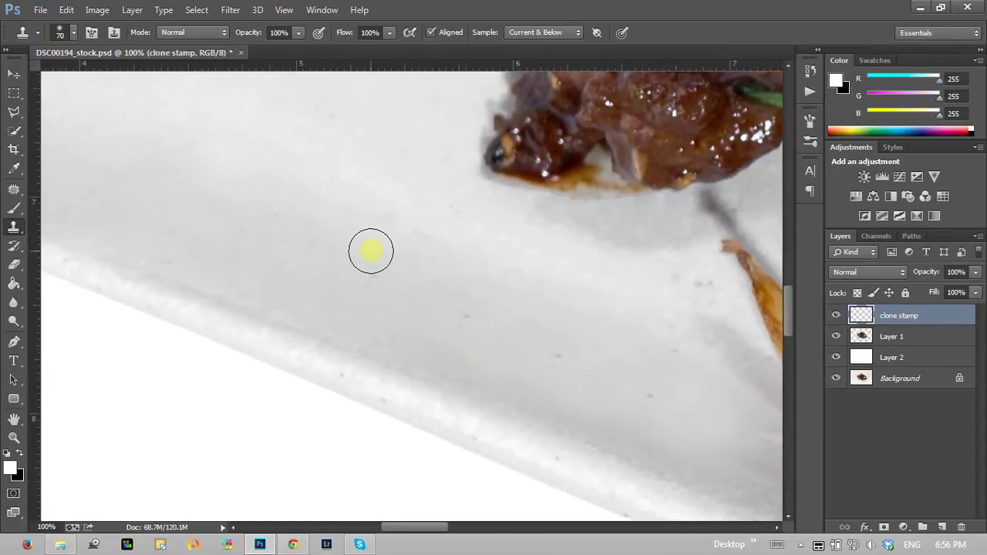
{"action": "key", "text": "bracketleft"}
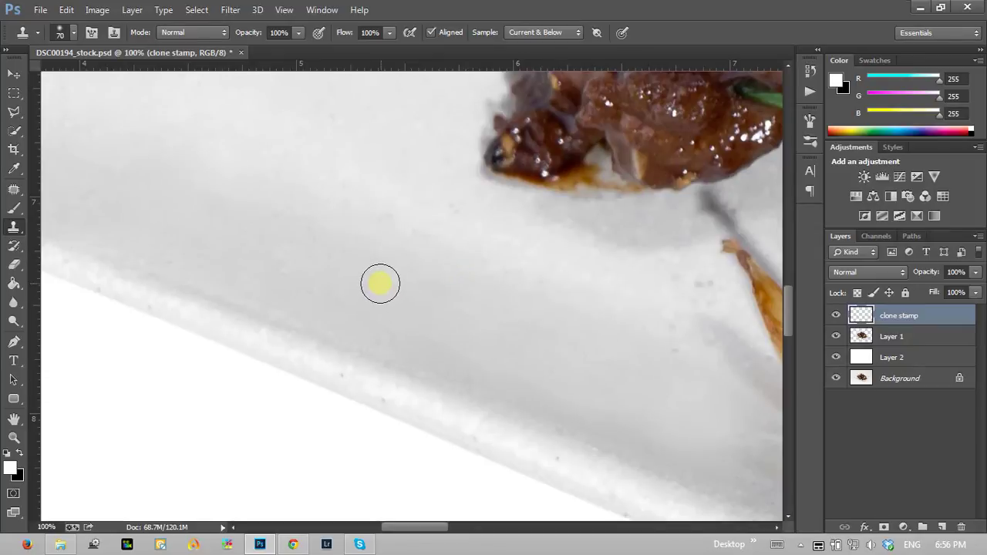
{"action": "left_click_drag", "start_coordinate": [384, 259], "coordinate": [401, 232]}
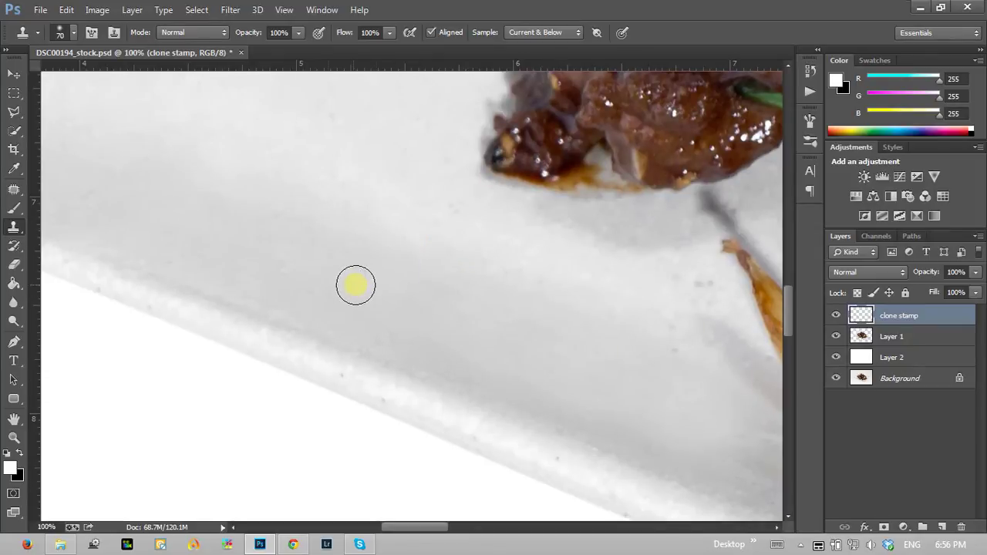
Pan across the plate beside the meat and its top corner, then fit the plate with Ctrl+0.
{"action": "left_click_drag", "start_coordinate": [254, 170], "coordinate": [330, 357]}
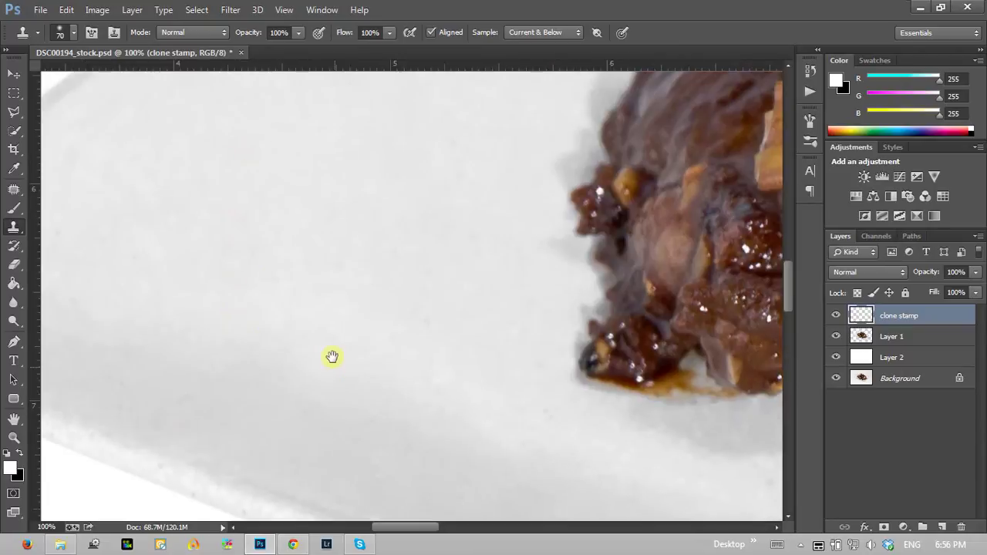
{"action": "mouse_move", "coordinate": [262, 341]}
{"action": "left_mouse_down"}
{"action": "mouse_move", "coordinate": [419, 247]}
{"action": "mouse_move", "coordinate": [227, 348]}
{"action": "mouse_move", "coordinate": [241, 381]}
{"action": "left_mouse_up"}
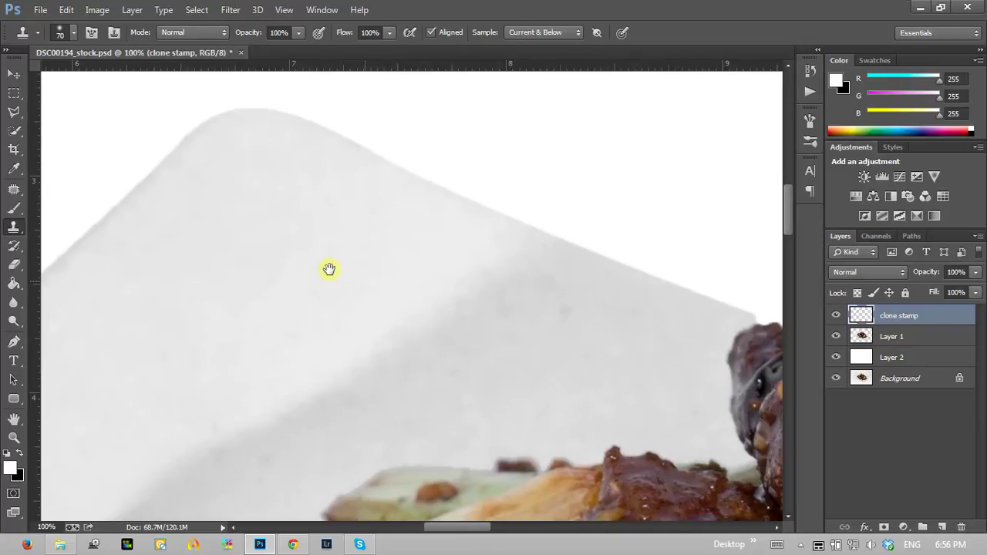
{"action": "left_click_drag", "start_coordinate": [328, 267], "coordinate": [220, 185]}
{"action": "mouse_move", "coordinate": [471, 246]}
{"action": "left_mouse_down"}
{"action": "mouse_move", "coordinate": [417, 239]}
{"action": "mouse_move", "coordinate": [363, 257]}
{"action": "mouse_move", "coordinate": [297, 244]}
{"action": "mouse_move", "coordinate": [198, 193]}
{"action": "left_mouse_up"}
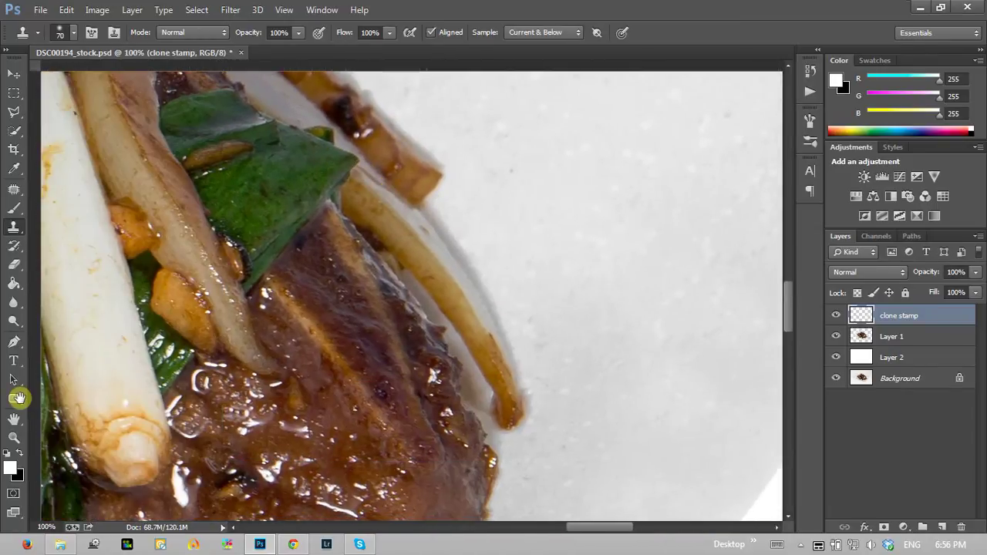
{"action": "left_click", "coordinate": [13, 437]}
{"action": "key", "text": "ctrl+0"}
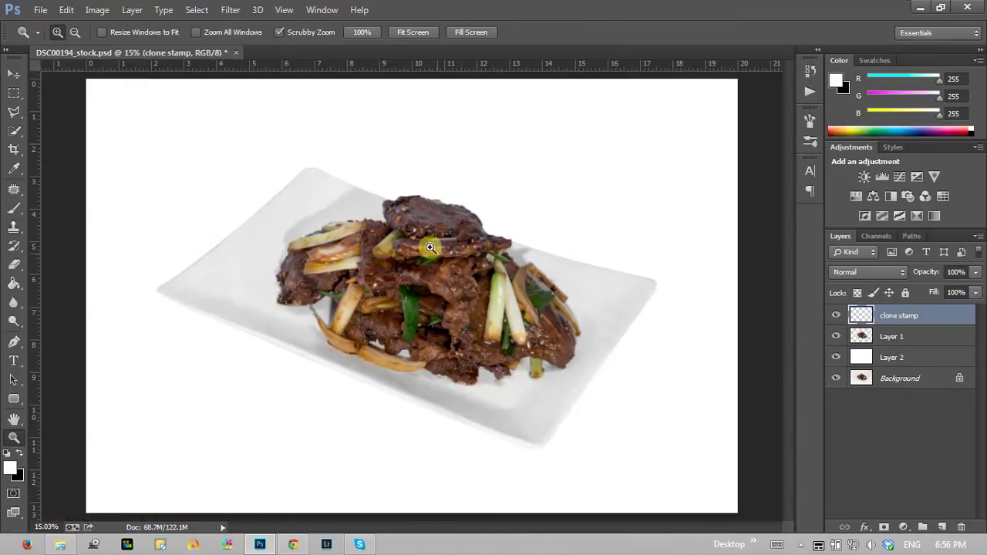
Zoom in on the plate's upper corner and meat, then open the new fill/adjustment layer list.
{"action": "mouse_move", "coordinate": [305, 200]}
{"action": "left_mouse_down"}
{"action": "mouse_move", "coordinate": [315, 154]}
{"action": "mouse_move", "coordinate": [381, 206]}
{"action": "mouse_move", "coordinate": [372, 221]}
{"action": "left_mouse_up"}
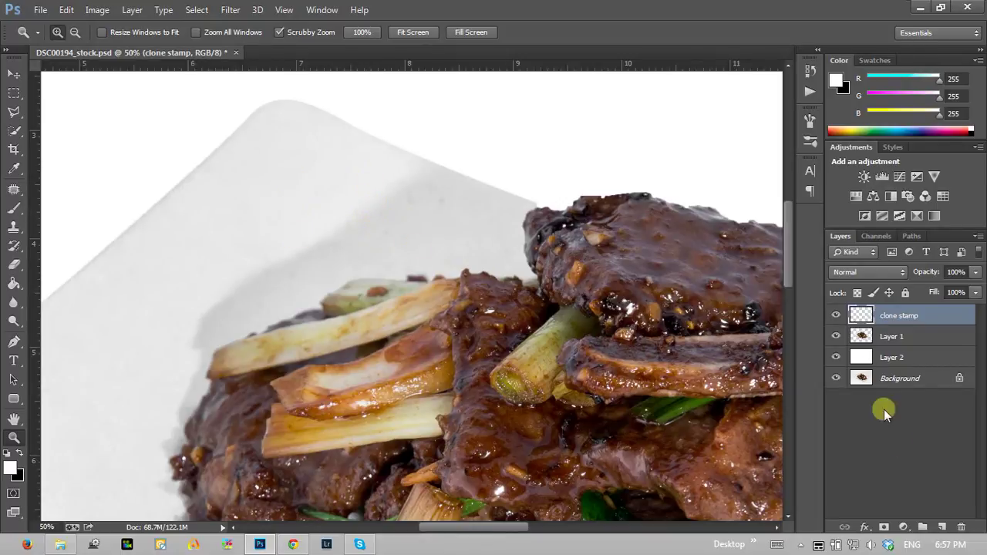
{"action": "left_click", "coordinate": [904, 529]}
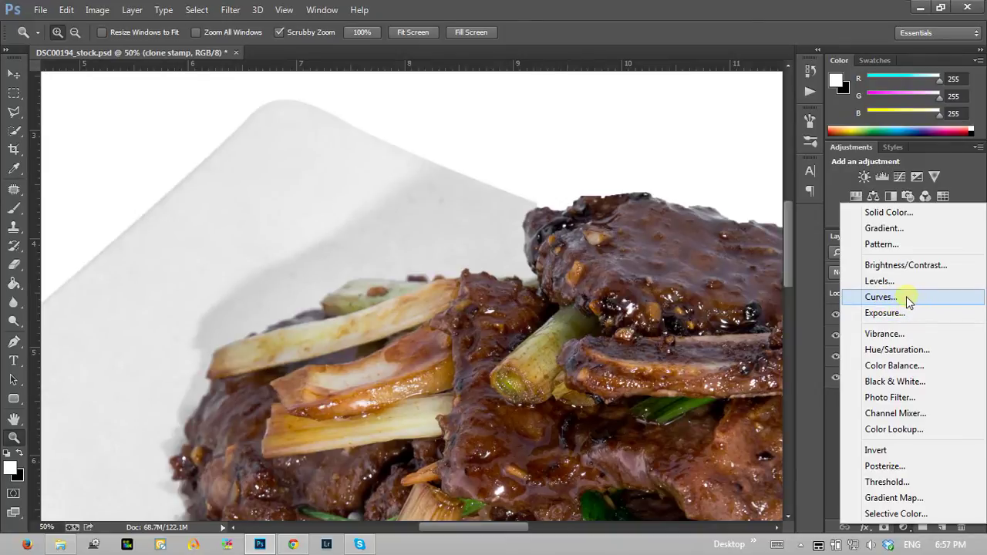
Add Curves 1, dock its Properties panel, and bend the RGB curve upward with a lower shadow point.
{"action": "left_click", "coordinate": [906, 296]}
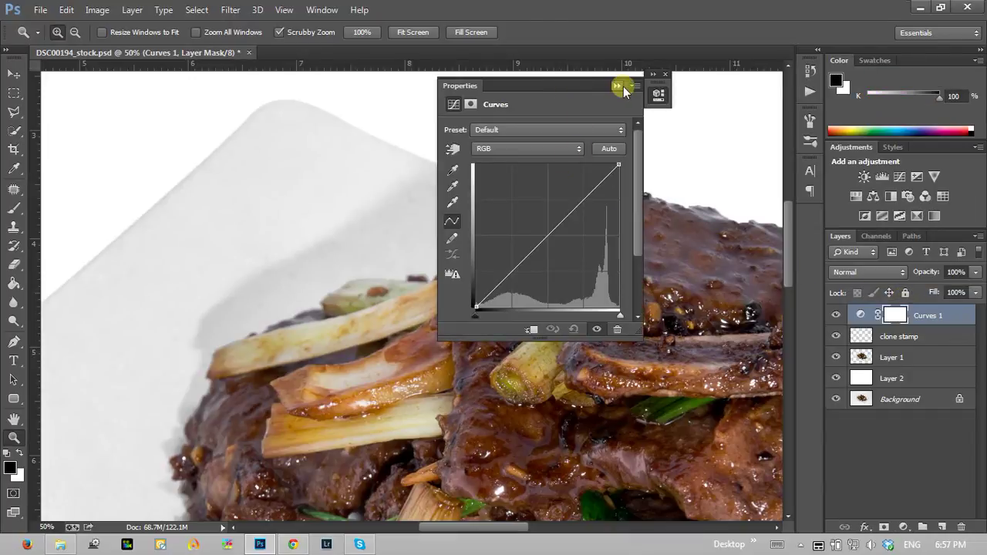
{"action": "left_click_drag", "start_coordinate": [654, 86], "coordinate": [781, 85]}
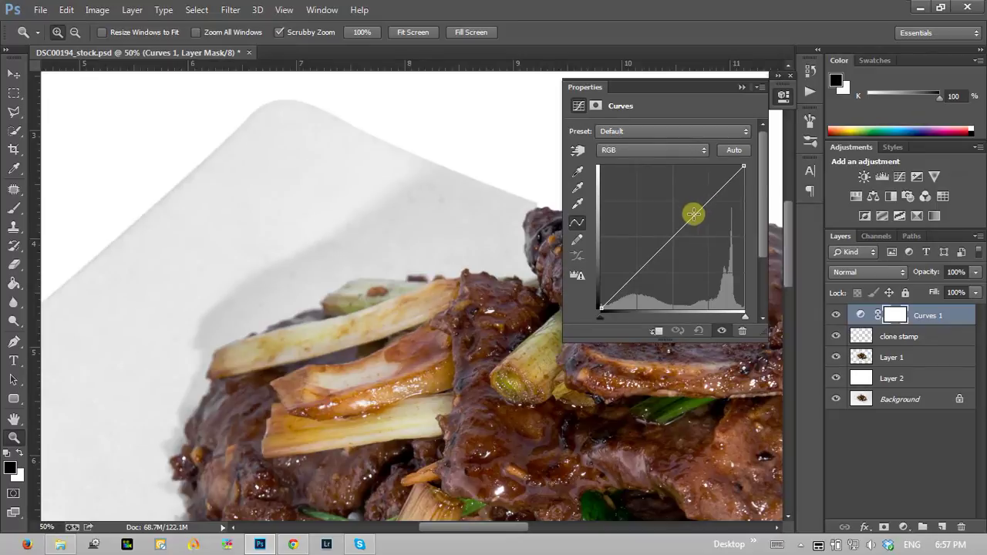
{"action": "left_click", "coordinate": [650, 151]}
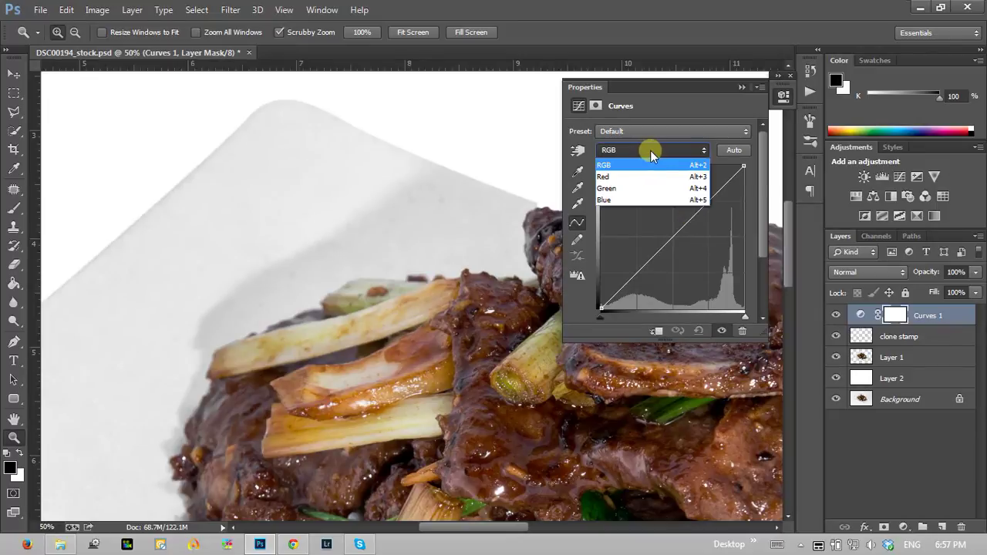
{"action": "left_click", "coordinate": [654, 151]}
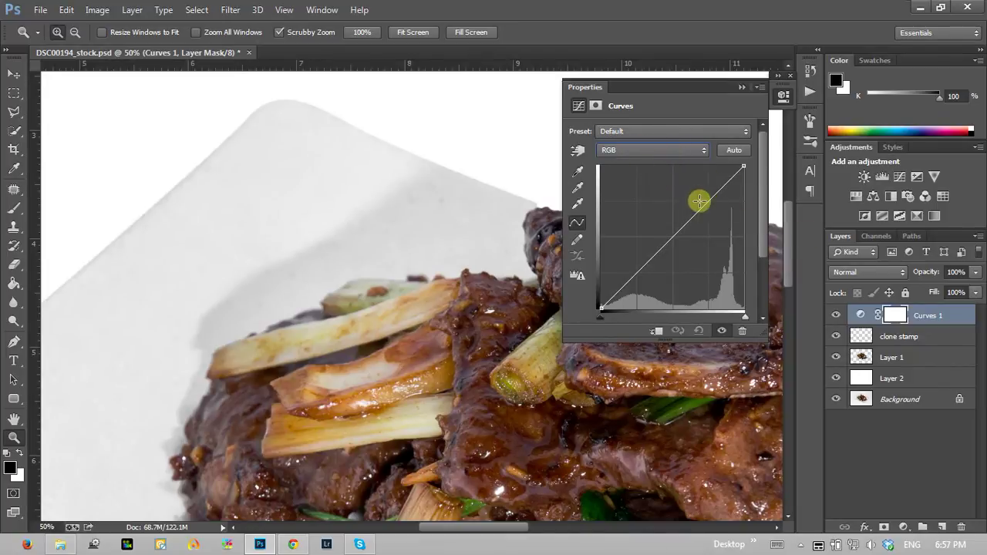
{"action": "mouse_move", "coordinate": [694, 211]}
{"action": "left_mouse_down"}
{"action": "mouse_move", "coordinate": [708, 229]}
{"action": "mouse_move", "coordinate": [681, 205]}
{"action": "left_mouse_up"}
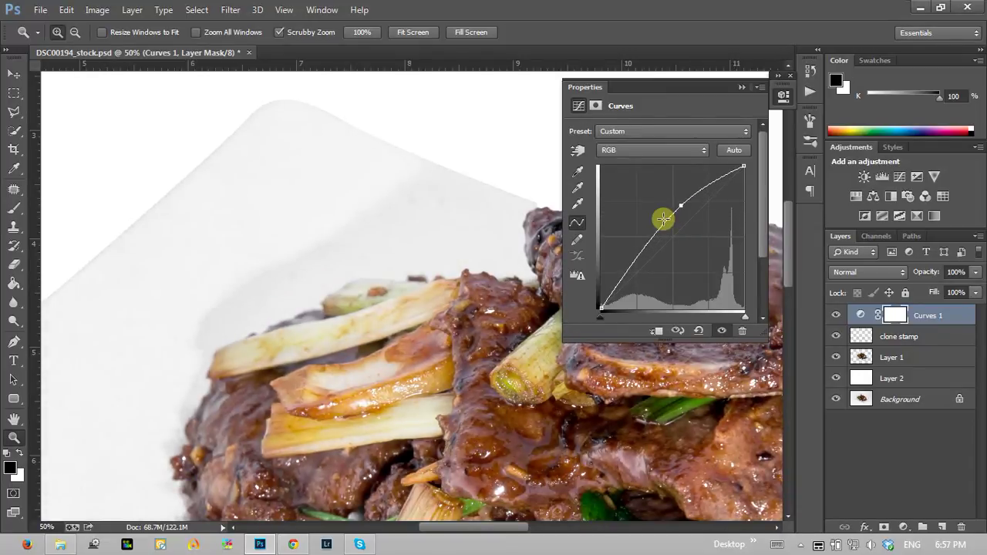
{"action": "left_click_drag", "start_coordinate": [633, 260], "coordinate": [631, 259]}
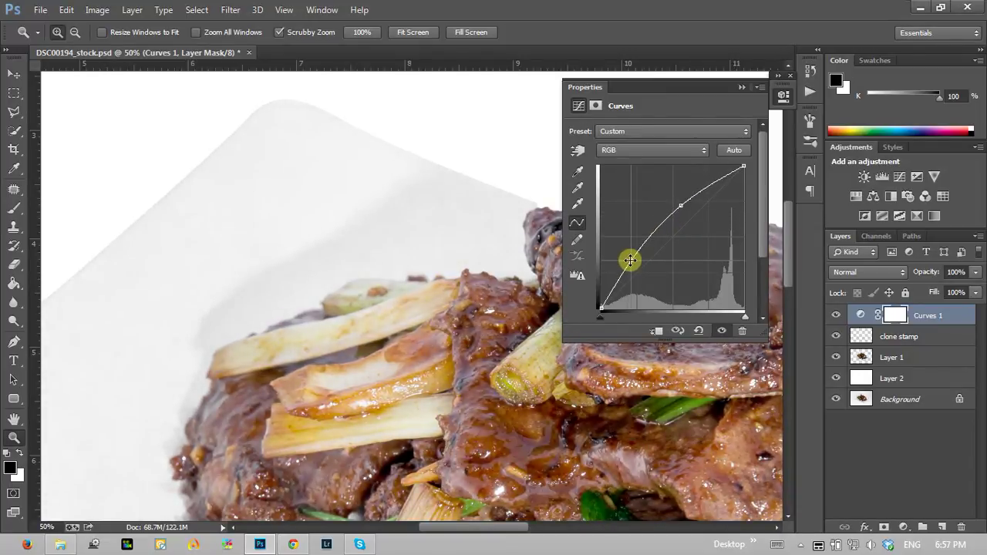
{"action": "left_click", "coordinate": [742, 87]}
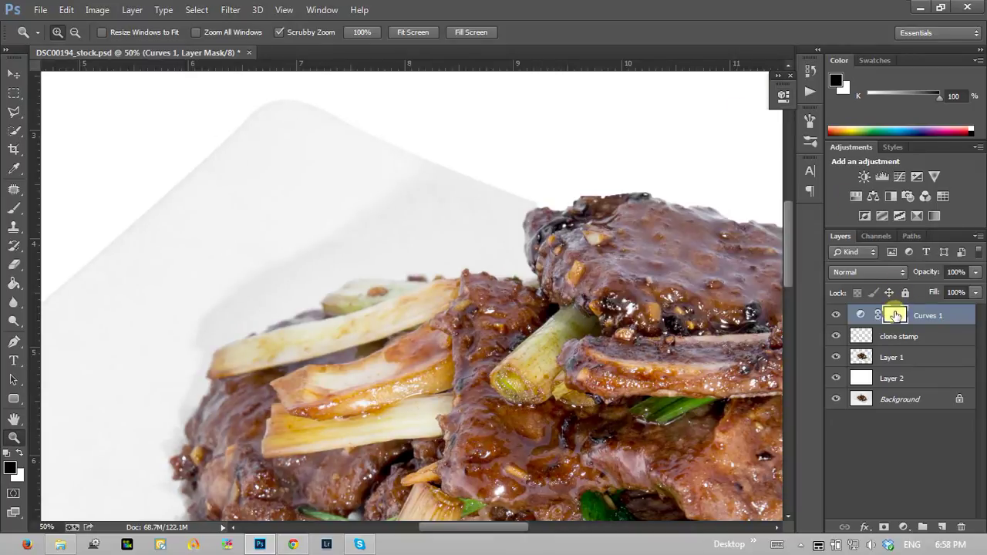
Fit the image on screen, target the Curves 1 mask, and ready the Paint Bucket with black foreground.
{"action": "left_click", "coordinate": [895, 317]}
{"action": "left_click", "coordinate": [896, 321]}
{"action": "left_click", "coordinate": [862, 316]}
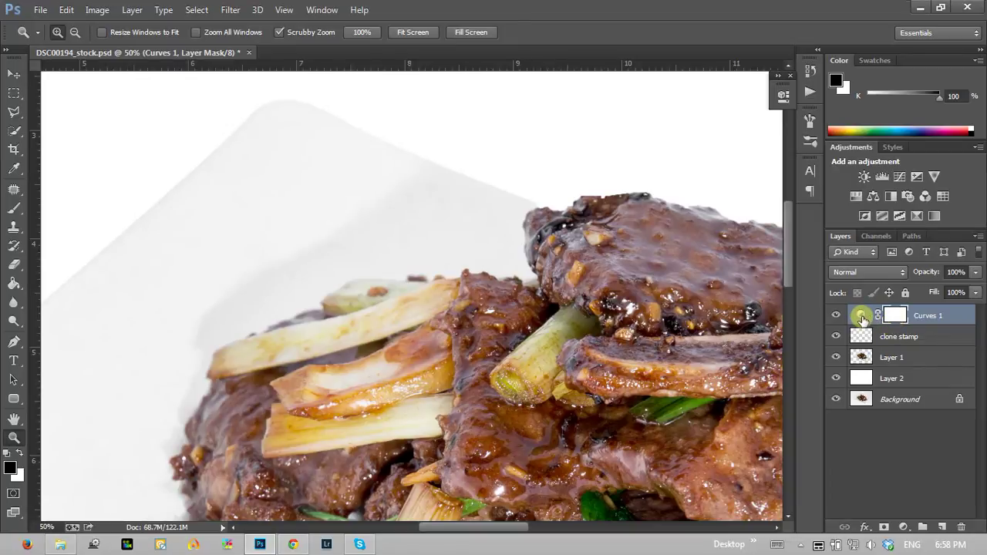
{"action": "left_click", "coordinate": [862, 316]}
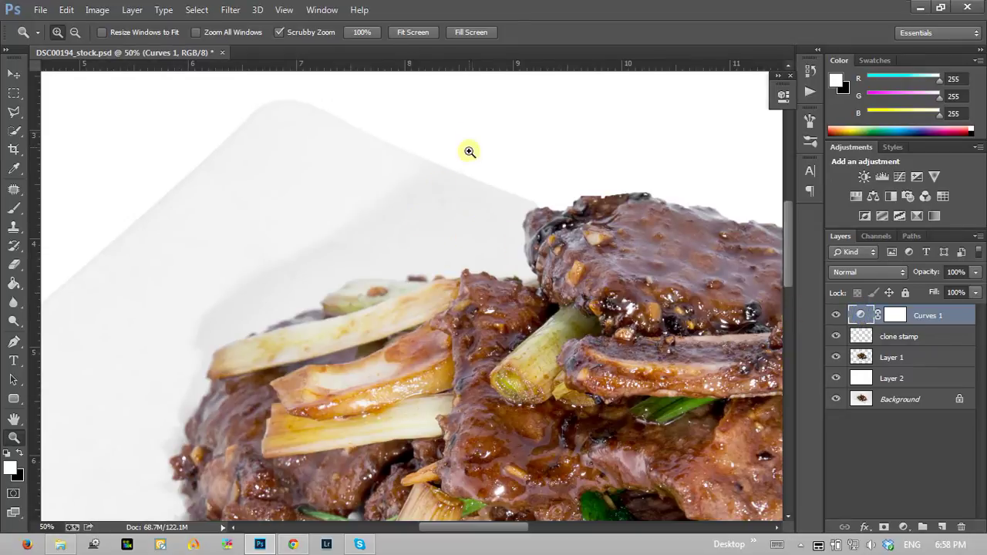
{"action": "right_click", "coordinate": [468, 252]}
{"action": "left_click", "coordinate": [493, 256]}
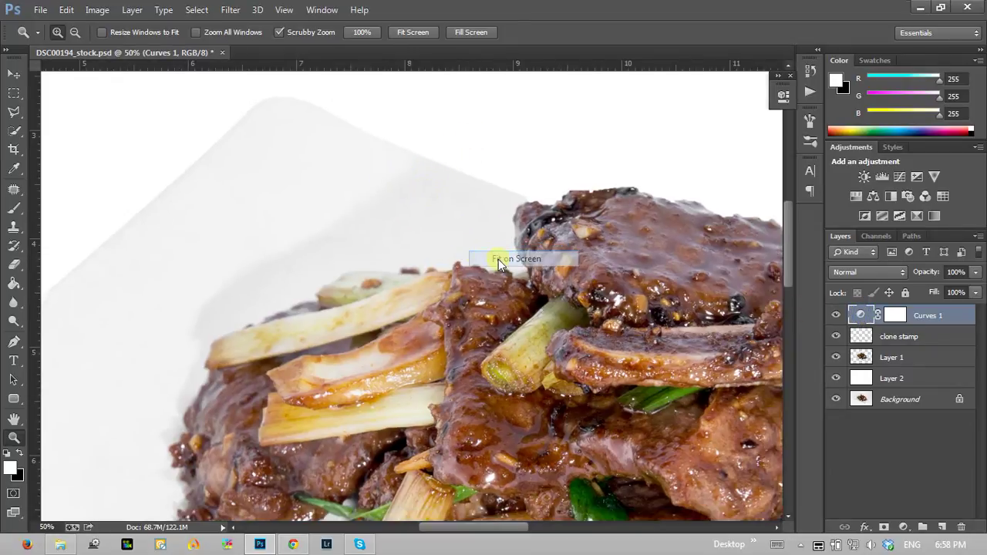
{"action": "left_click", "coordinate": [893, 315]}
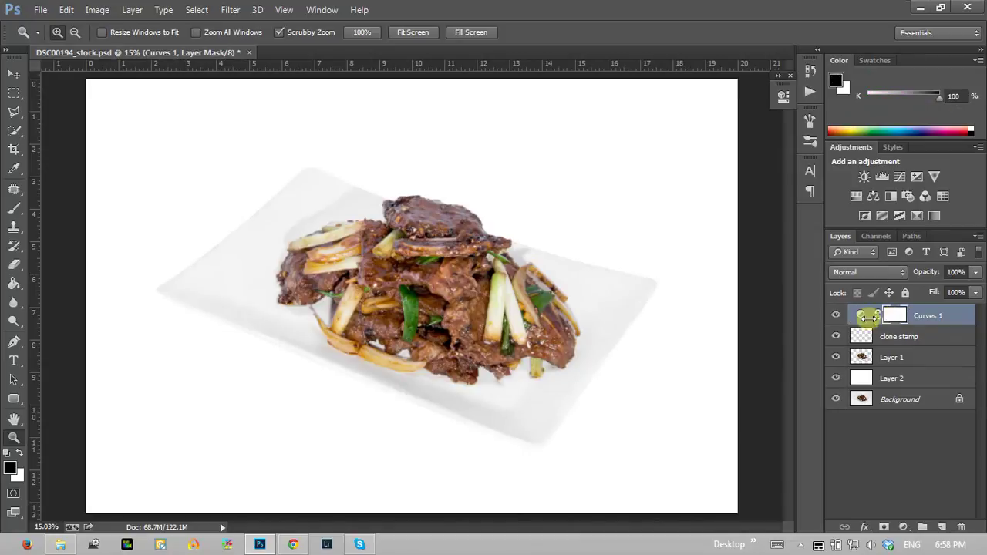
{"action": "key", "text": "x"}
{"action": "left_click", "coordinate": [25, 284]}
{"action": "left_click", "coordinate": [420, 250]}
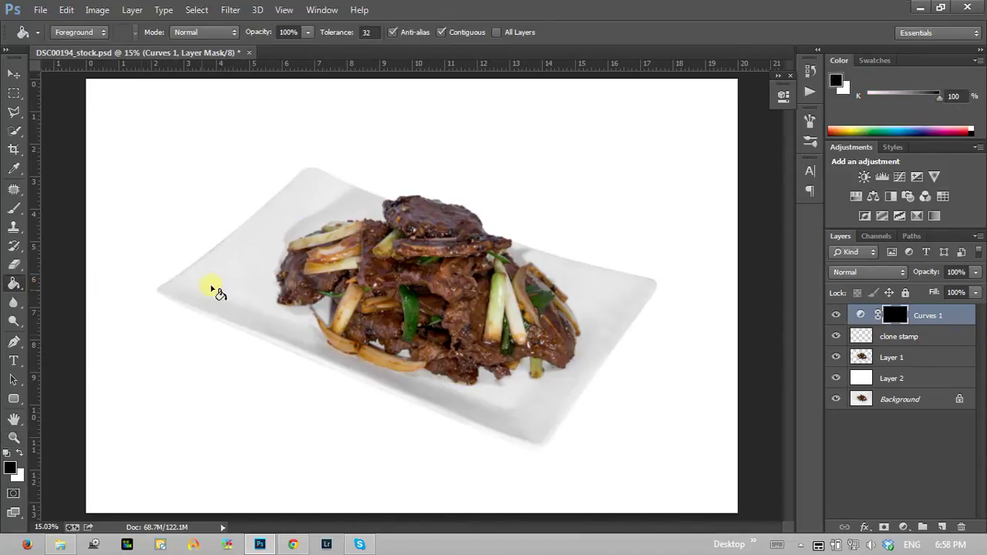
{"action": "left_click", "coordinate": [14, 437]}
{"action": "left_click_drag", "start_coordinate": [353, 222], "coordinate": [577, 238]}
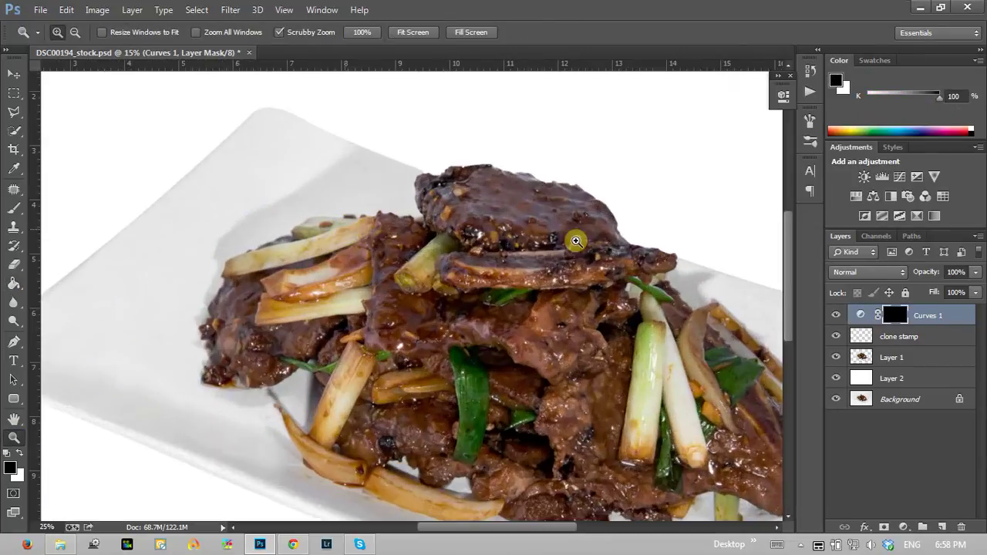
{"action": "left_click", "coordinate": [869, 316]}
{"action": "left_click", "coordinate": [869, 316]}
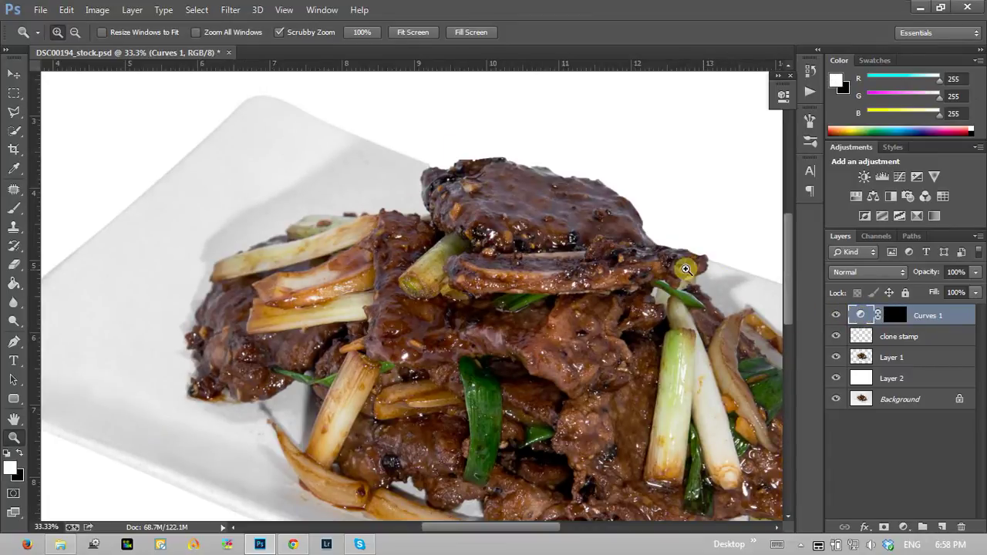
{"action": "left_click", "coordinate": [885, 314]}
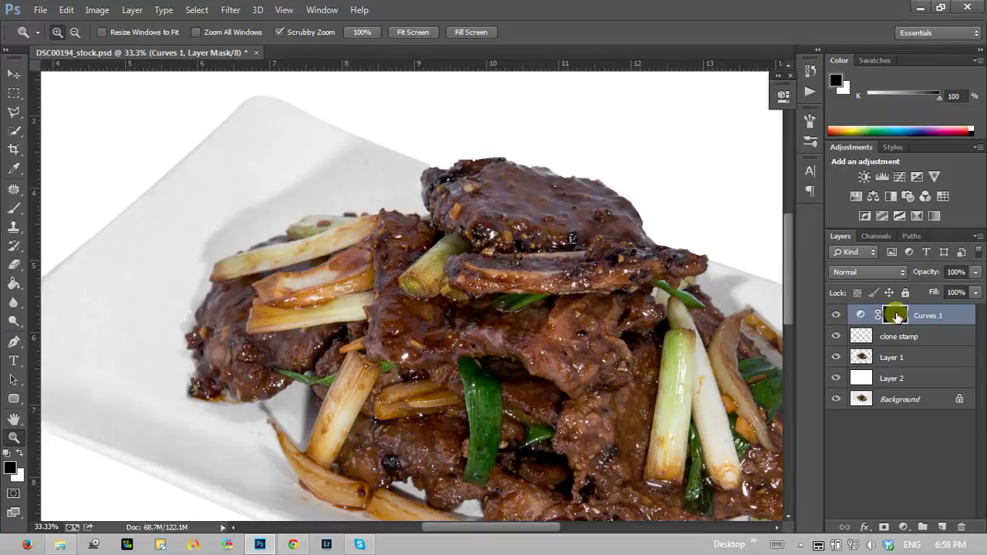
{"action": "left_click", "coordinate": [891, 316]}
{"action": "left_click", "coordinate": [13, 210]}
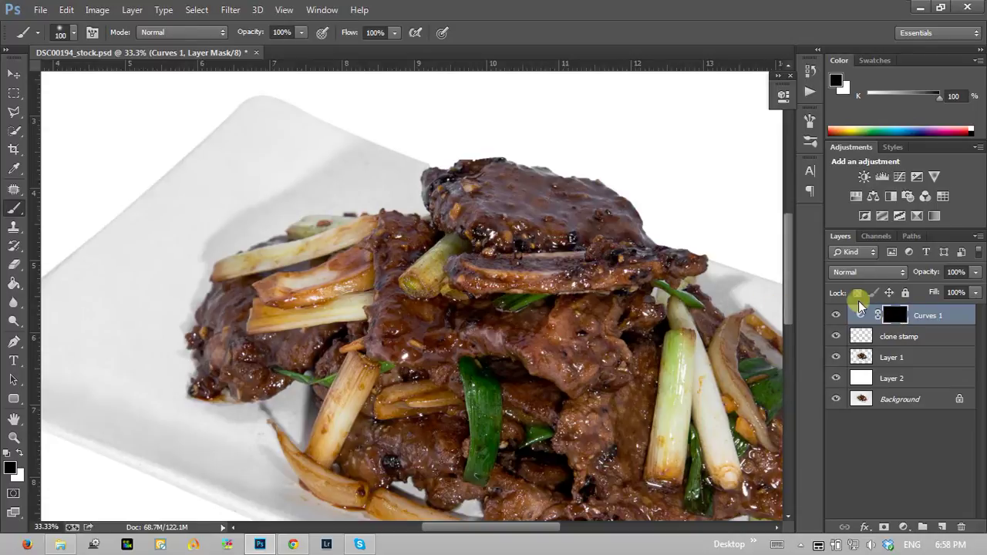
{"action": "key", "text": "ctrl+i"}
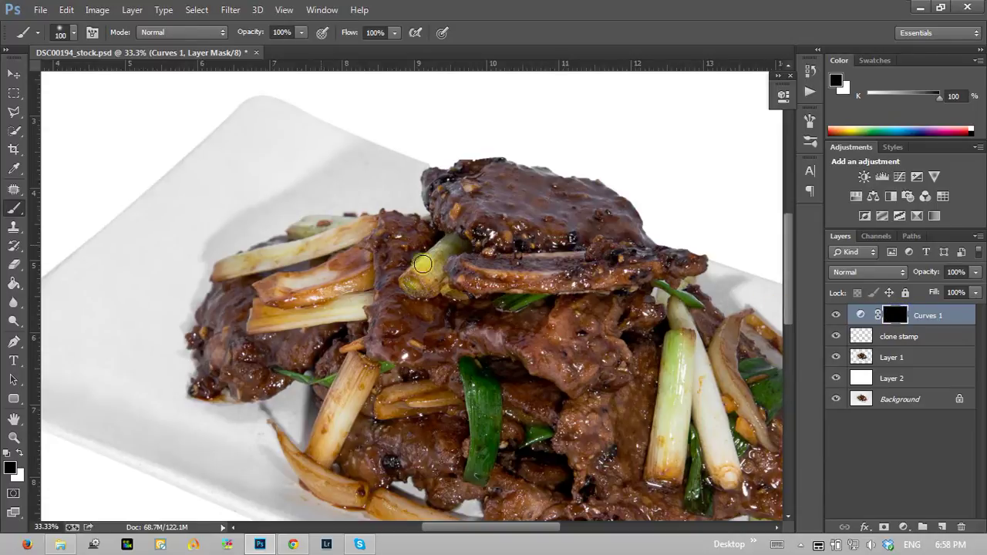
{"action": "left_click", "coordinate": [14, 283]}
{"action": "left_click", "coordinate": [21, 453]}
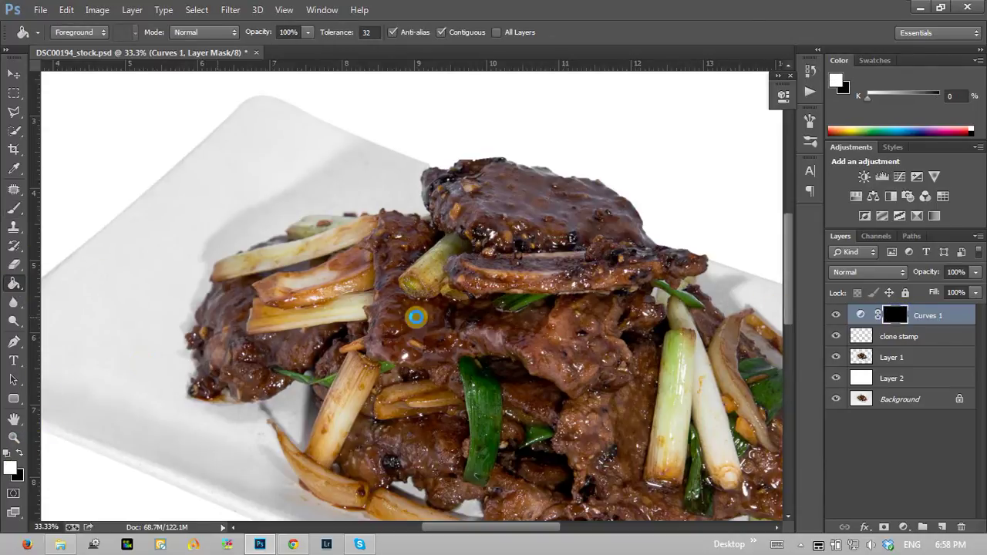
{"action": "left_click", "coordinate": [509, 322]}
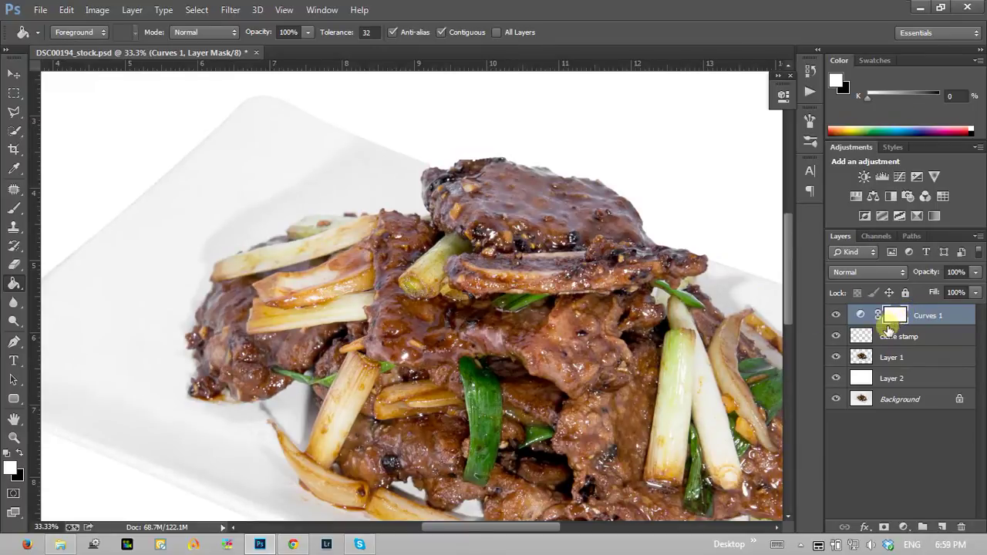
{"action": "left_click", "coordinate": [862, 316]}
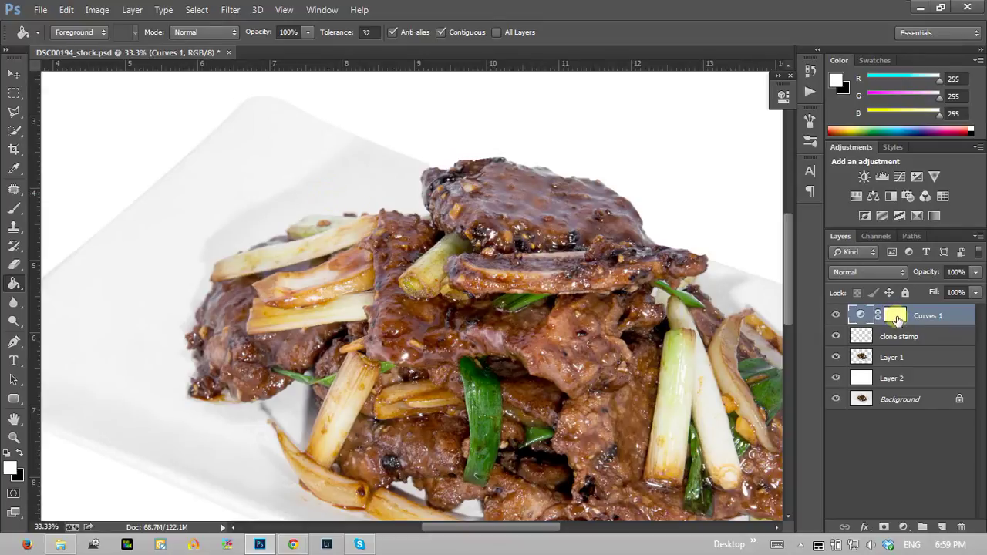
{"action": "left_click", "coordinate": [896, 316]}
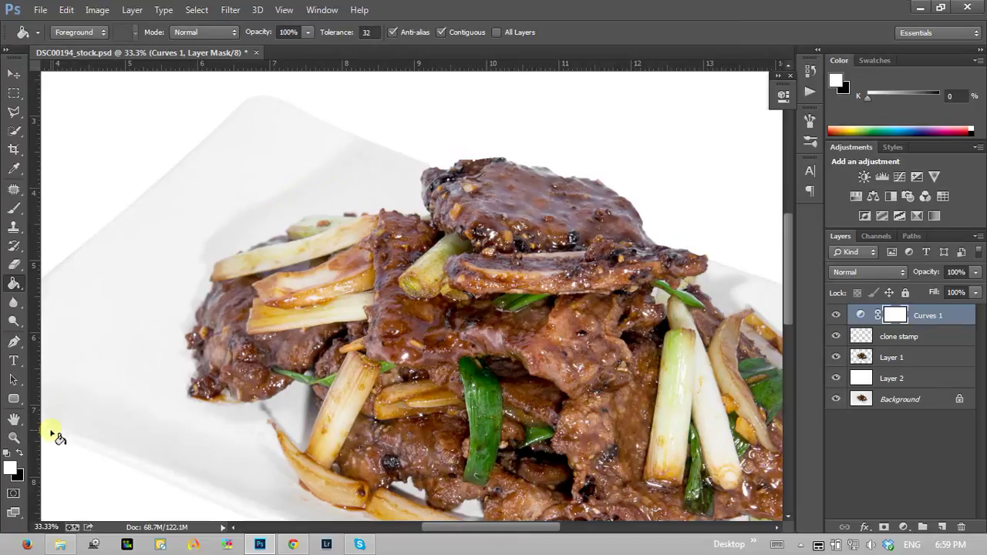
{"action": "left_click", "coordinate": [18, 453]}
{"action": "left_click", "coordinate": [319, 189]}
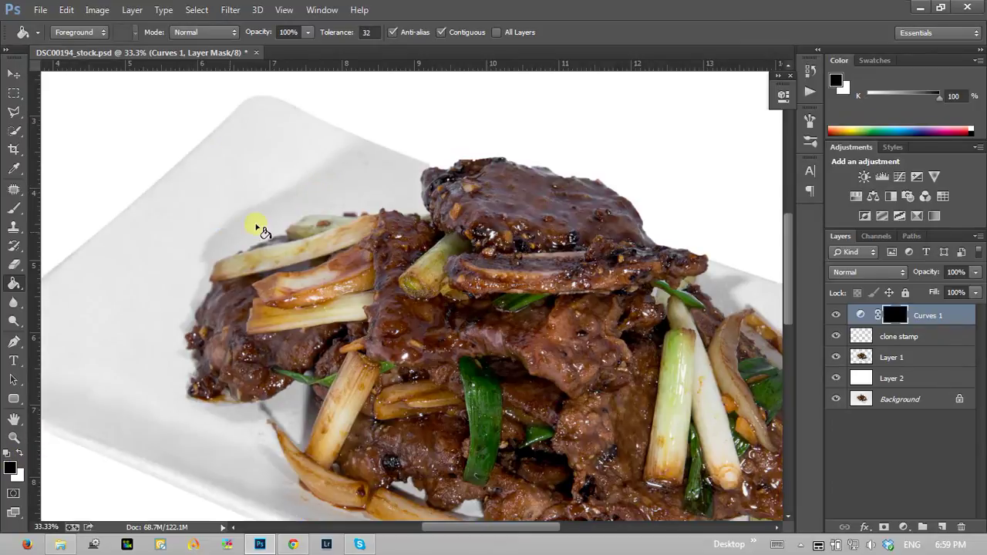
{"action": "left_click", "coordinate": [14, 209]}
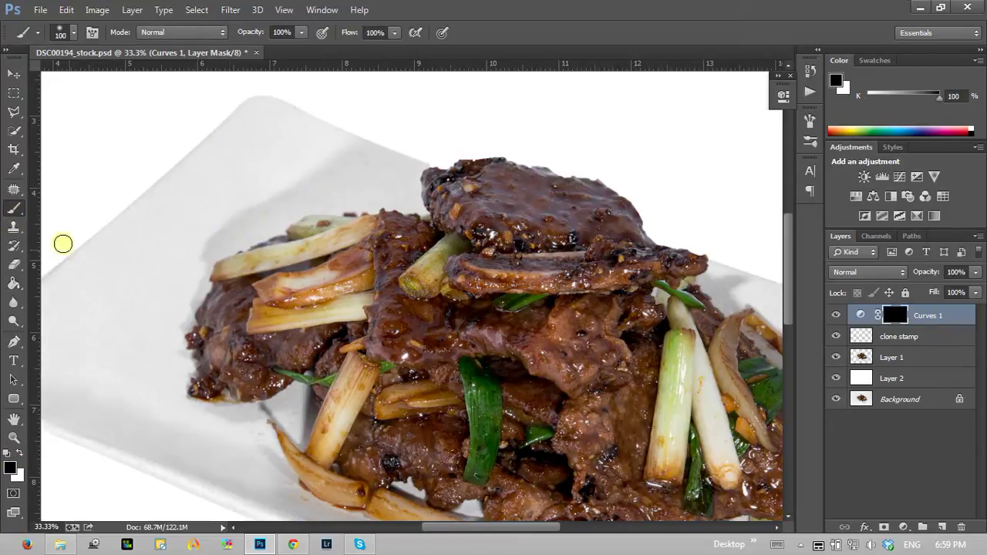
{"action": "left_click", "coordinate": [18, 452]}
{"action": "left_click", "coordinate": [17, 437]}
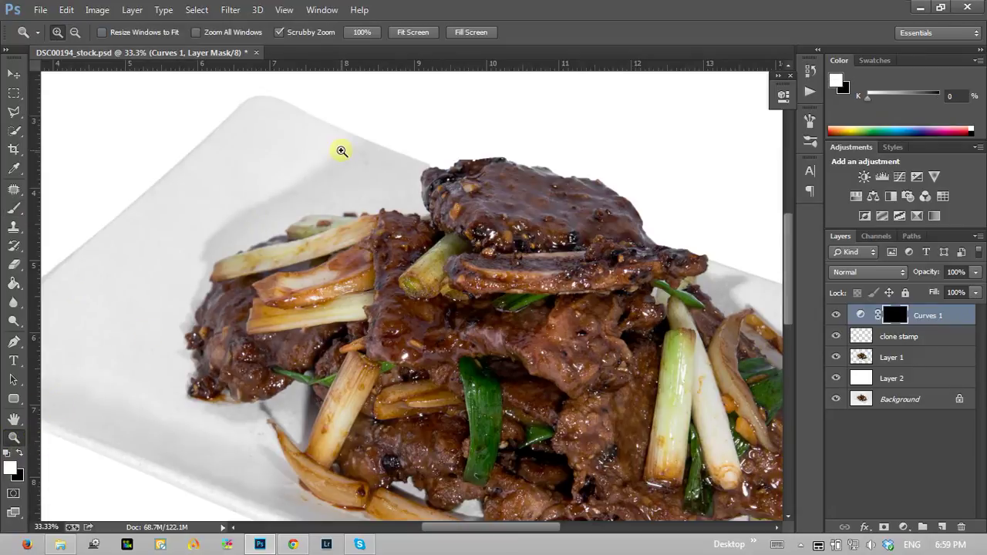
{"action": "left_click", "coordinate": [341, 150]}
{"action": "left_click", "coordinate": [293, 150]}
{"action": "left_click", "coordinate": [14, 208]}
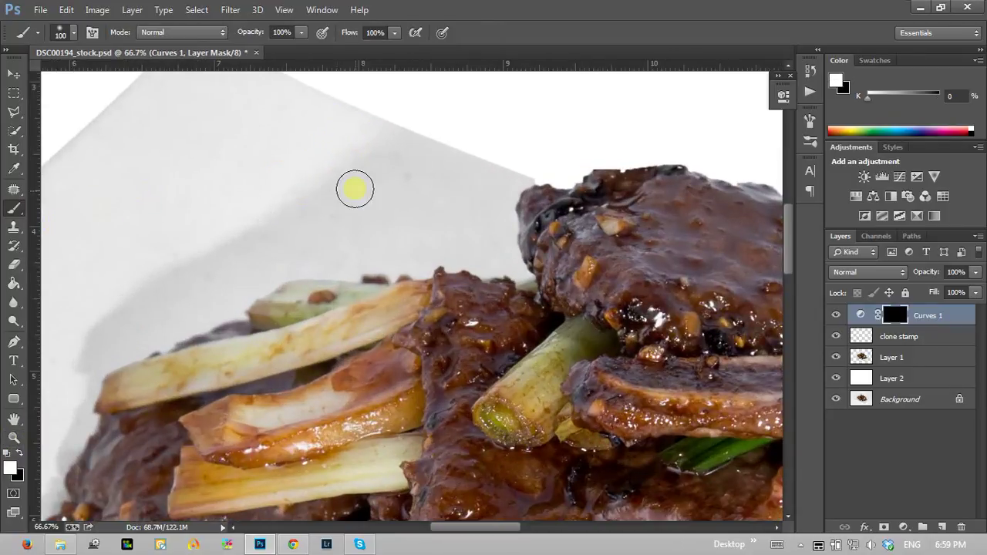
With a 0%-hardness brush, paint white on the Curves 1 mask over the plate's grey shadow.
{"action": "right_click", "coordinate": [351, 190]}
{"action": "left_click", "coordinate": [431, 260]}
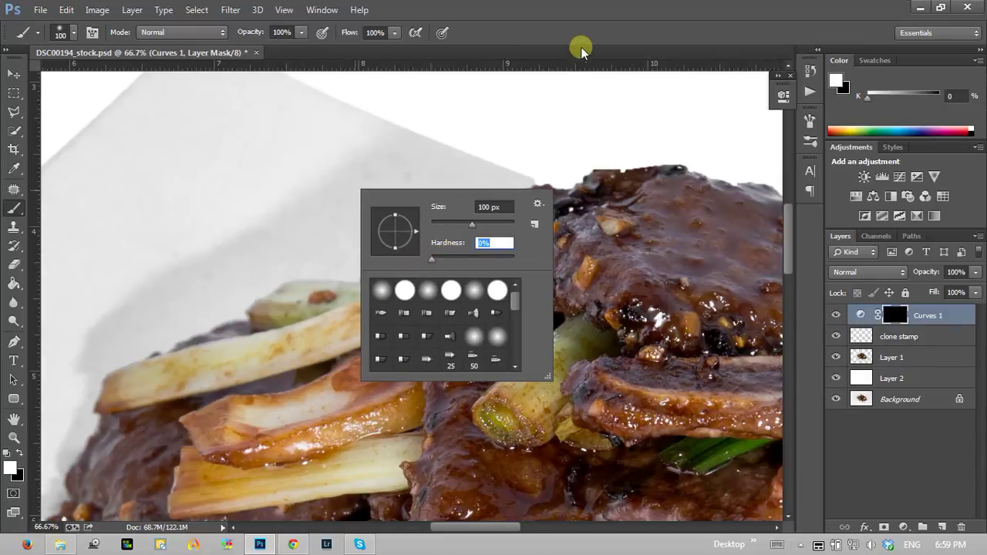
{"action": "key", "text": "Return"}
{"action": "key", "text": "bracketright"}
{"action": "key", "text": "bracketright"}
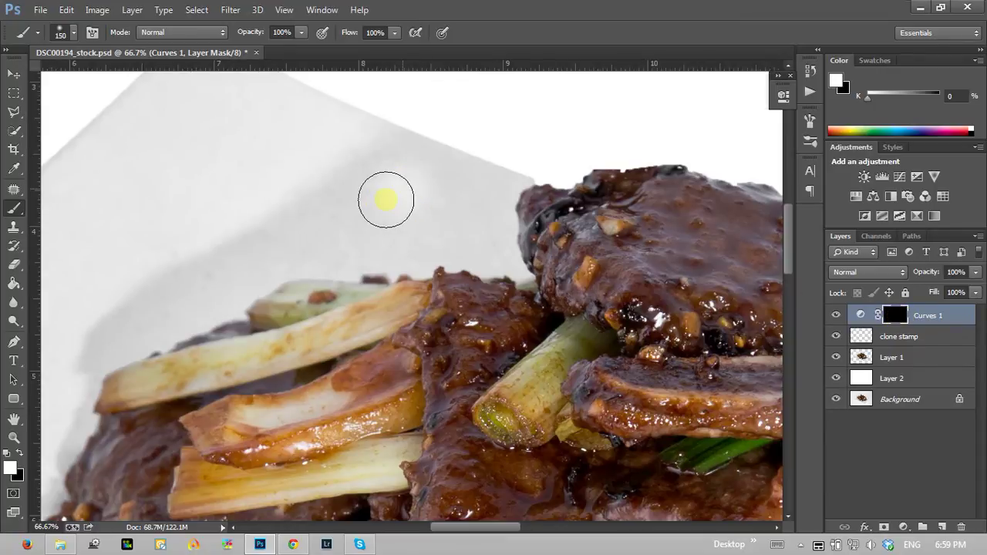
{"action": "left_click_drag", "start_coordinate": [385, 200], "coordinate": [412, 214]}
{"action": "key", "text": "bracketleft"}
{"action": "key", "text": "bracketleft"}
{"action": "key", "text": "bracketleft"}
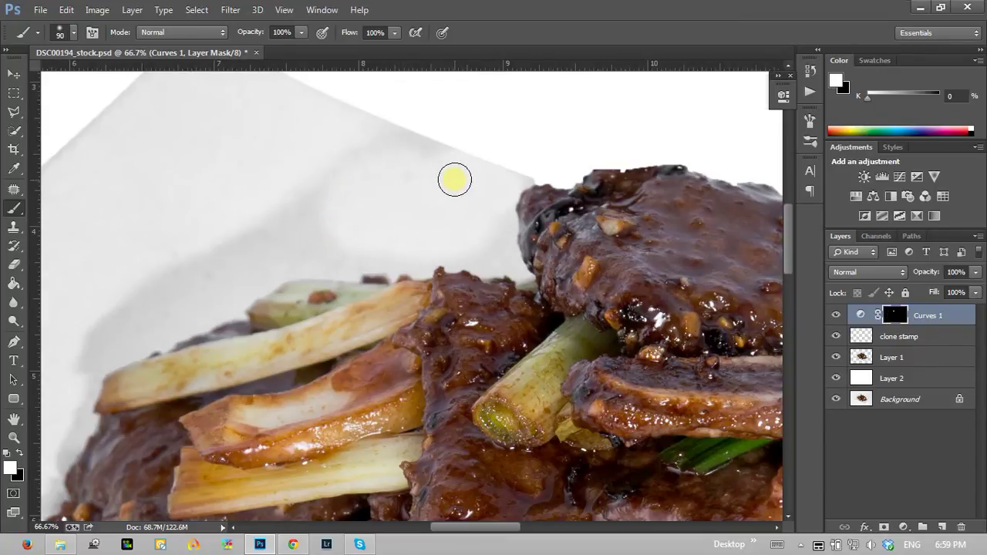
{"action": "mouse_move", "coordinate": [454, 180]}
{"action": "left_mouse_down"}
{"action": "mouse_move", "coordinate": [419, 165]}
{"action": "mouse_move", "coordinate": [144, 324]}
{"action": "left_mouse_up"}
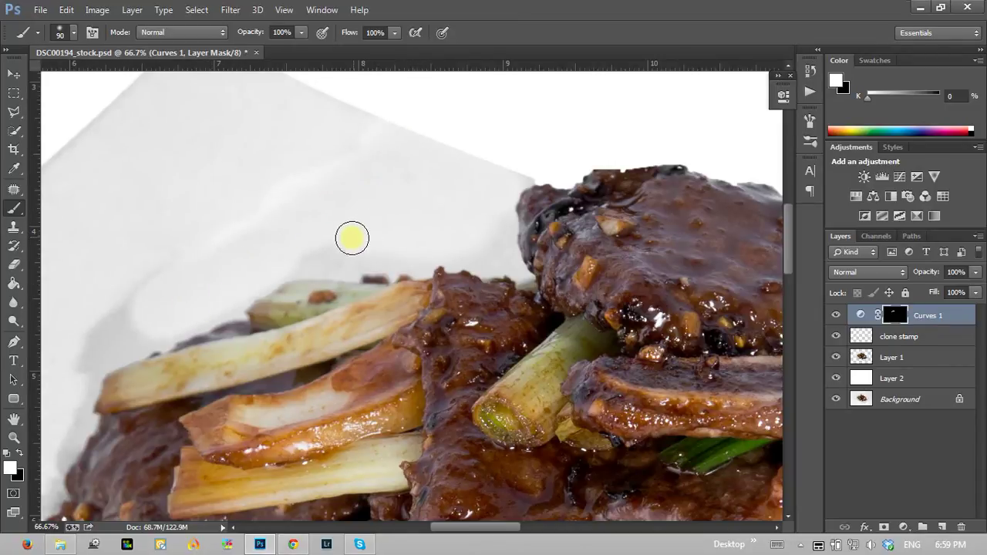
{"action": "mouse_move", "coordinate": [352, 238]}
{"action": "left_mouse_down"}
{"action": "mouse_move", "coordinate": [339, 258]}
{"action": "mouse_move", "coordinate": [363, 247]}
{"action": "mouse_move", "coordinate": [475, 246]}
{"action": "mouse_move", "coordinate": [485, 221]}
{"action": "mouse_move", "coordinate": [502, 262]}
{"action": "left_mouse_up"}
Use a smaller brush to paint white along the leek and meat edges, panning across the plate.
{"action": "left_click_drag", "start_coordinate": [239, 322], "coordinate": [506, 255]}
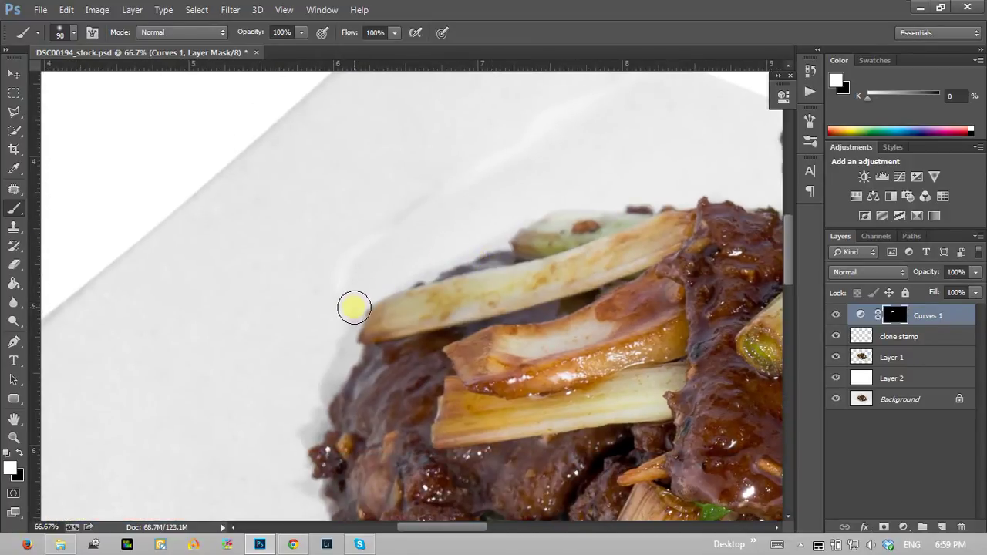
{"action": "key", "text": "bracketleft"}
{"action": "key", "text": "bracketleft"}
{"action": "left_click_drag", "start_coordinate": [352, 315], "coordinate": [313, 438]}
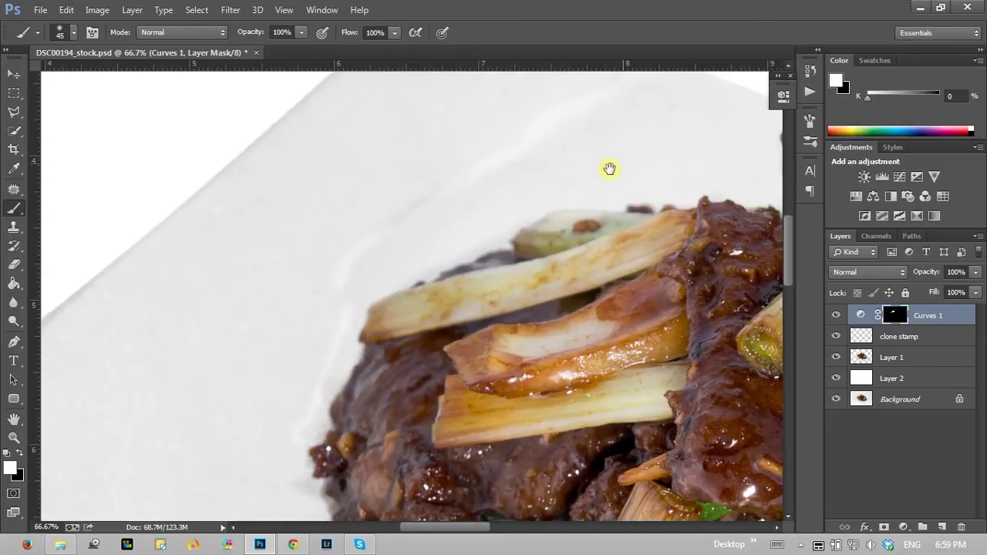
{"action": "left_click_drag", "start_coordinate": [610, 170], "coordinate": [518, 279]}
{"action": "left_click_drag", "start_coordinate": [399, 353], "coordinate": [324, 386]}
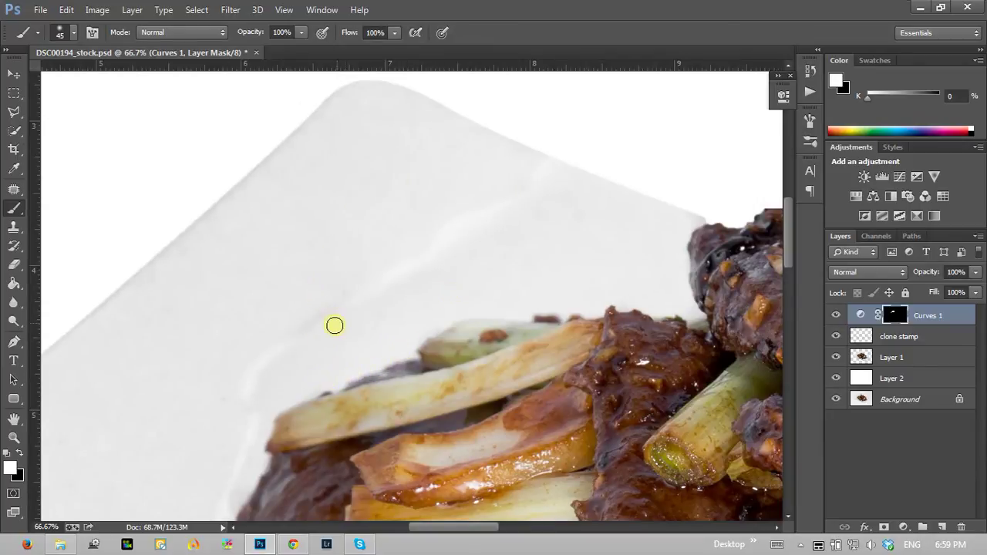
{"action": "left_click_drag", "start_coordinate": [583, 231], "coordinate": [533, 229]}
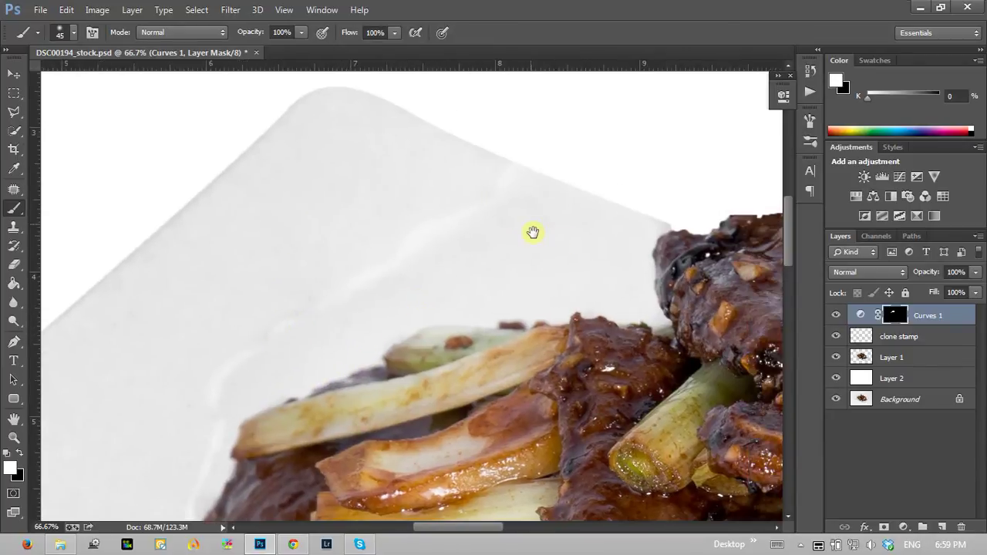
{"action": "left_click_drag", "start_coordinate": [520, 304], "coordinate": [639, 284]}
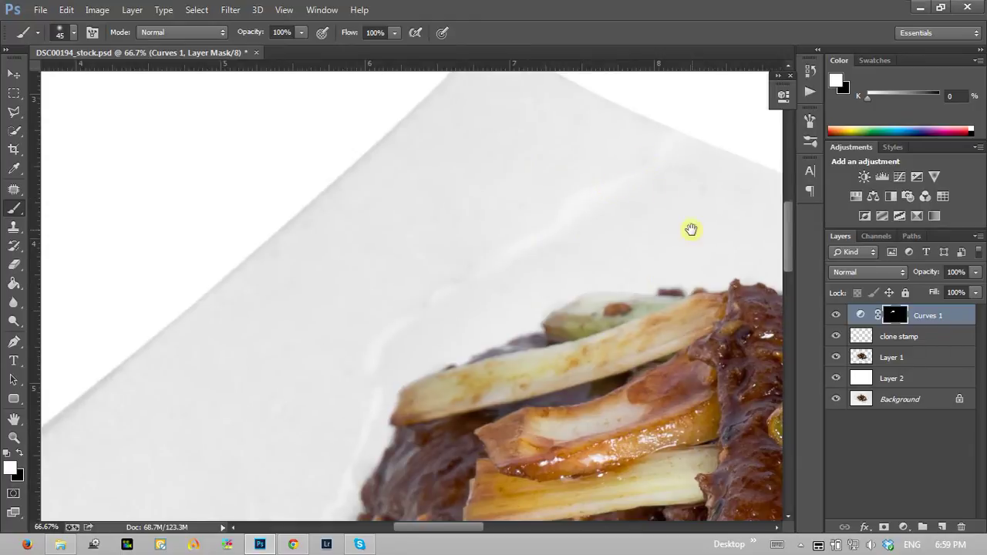
{"action": "left_click_drag", "start_coordinate": [690, 229], "coordinate": [539, 270]}
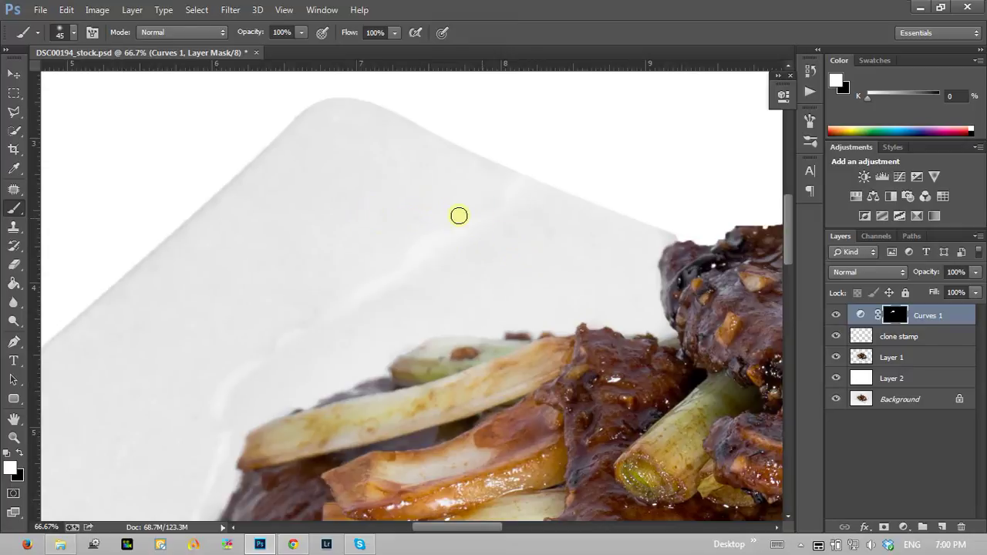
Reshape the Curves 1 curve by adjusting its two points.
{"action": "left_click", "coordinate": [859, 315]}
{"action": "left_click_drag", "start_coordinate": [681, 206], "coordinate": [684, 211]}
{"action": "left_click_drag", "start_coordinate": [633, 259], "coordinate": [635, 263]}
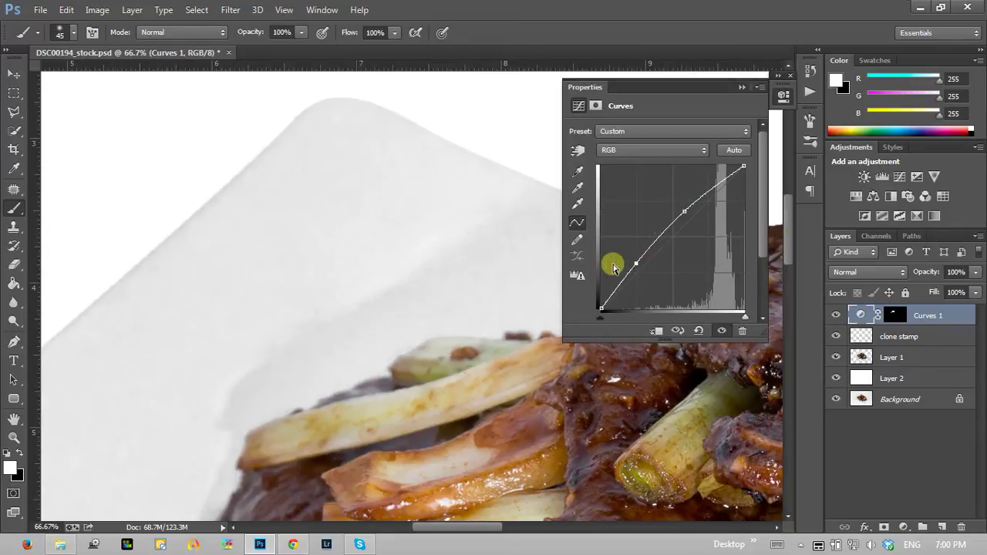
Raise the Curves 1 upper point slightly and lift the lower point to brighten the plate's shadows.
{"action": "left_click", "coordinate": [744, 88]}
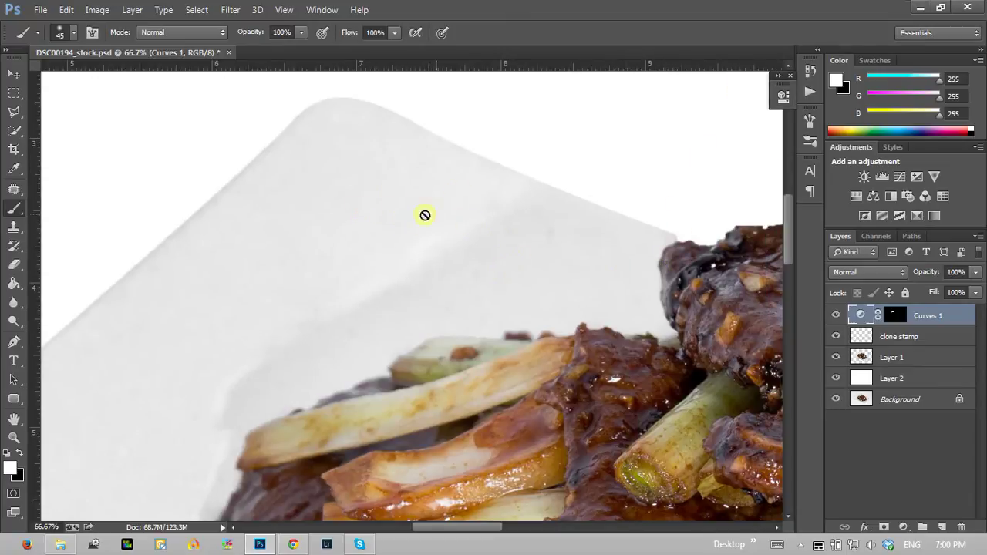
{"action": "left_click", "coordinate": [860, 317]}
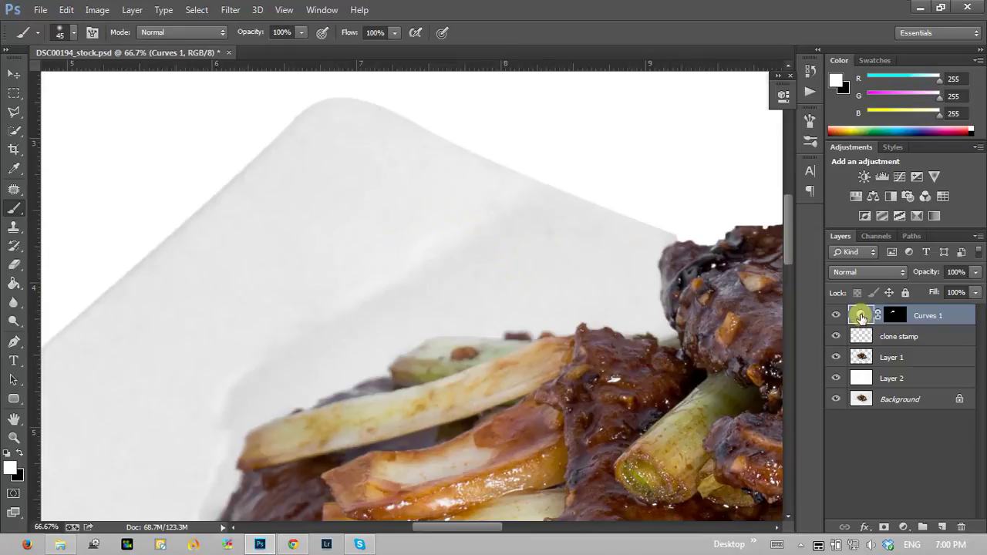
{"action": "left_click_drag", "start_coordinate": [684, 210], "coordinate": [680, 206]}
{"action": "mouse_move", "coordinate": [635, 263]}
{"action": "left_mouse_down"}
{"action": "mouse_move", "coordinate": [626, 255]}
{"action": "mouse_move", "coordinate": [648, 266]}
{"action": "mouse_move", "coordinate": [621, 242]}
{"action": "mouse_move", "coordinate": [650, 267]}
{"action": "mouse_move", "coordinate": [631, 253]}
{"action": "left_mouse_up"}
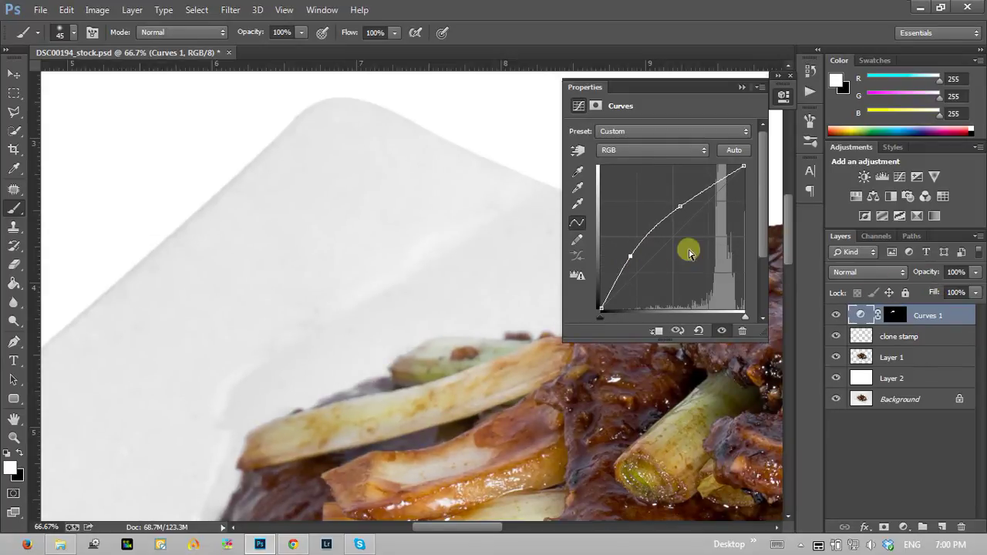
{"action": "left_click_drag", "start_coordinate": [630, 254], "coordinate": [631, 260]}
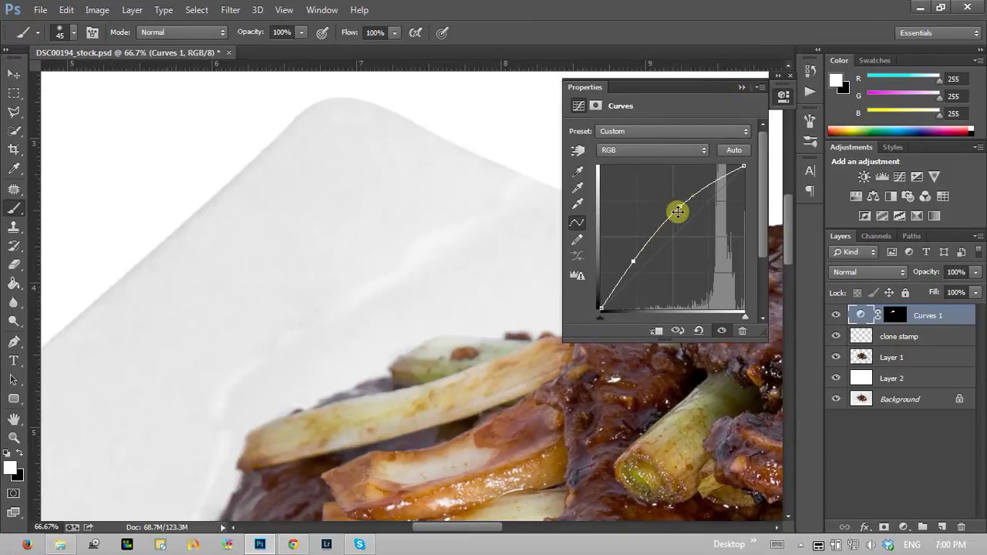
{"action": "left_click", "coordinate": [742, 85]}
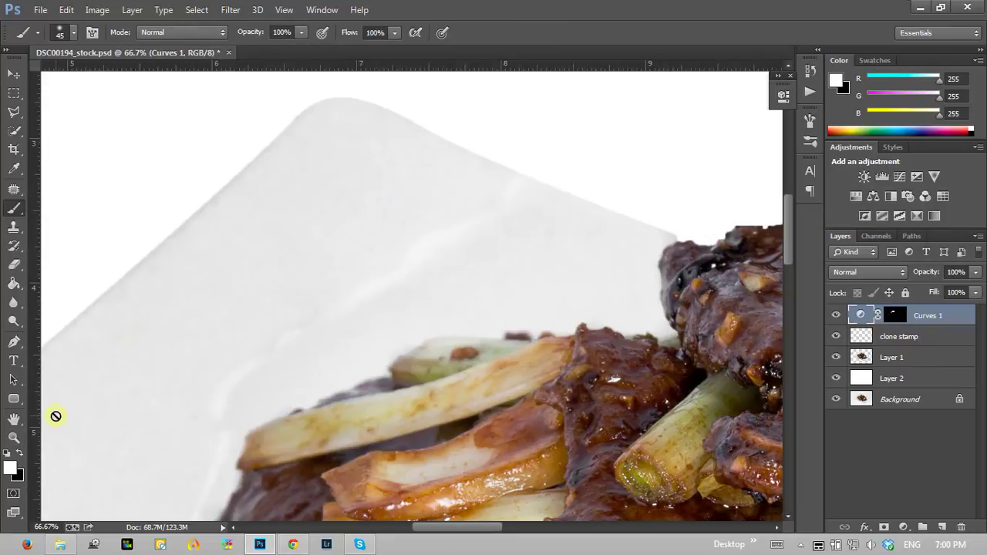
Zoom in and pan to inspect the streaks at the plate's upper corner.
{"action": "key", "text": "z"}
{"action": "left_click_drag", "start_coordinate": [345, 275], "coordinate": [624, 127]}
{"action": "left_click", "coordinate": [462, 260], "text": "alt"}
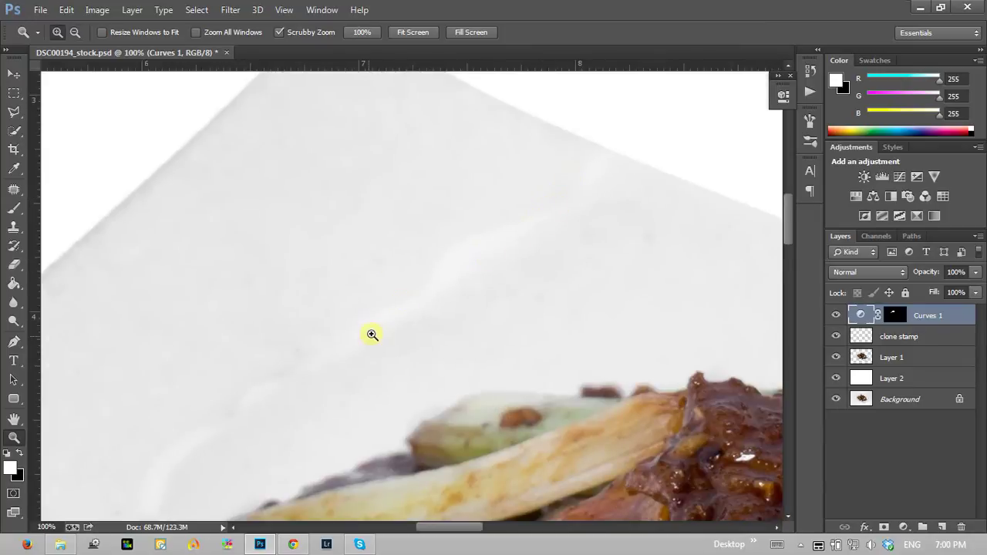
{"action": "left_click_drag", "start_coordinate": [372, 334], "coordinate": [430, 260]}
{"action": "mouse_move", "coordinate": [288, 315]}
{"action": "left_mouse_down"}
{"action": "mouse_move", "coordinate": [512, 221]}
{"action": "mouse_move", "coordinate": [454, 316]}
{"action": "left_mouse_up"}
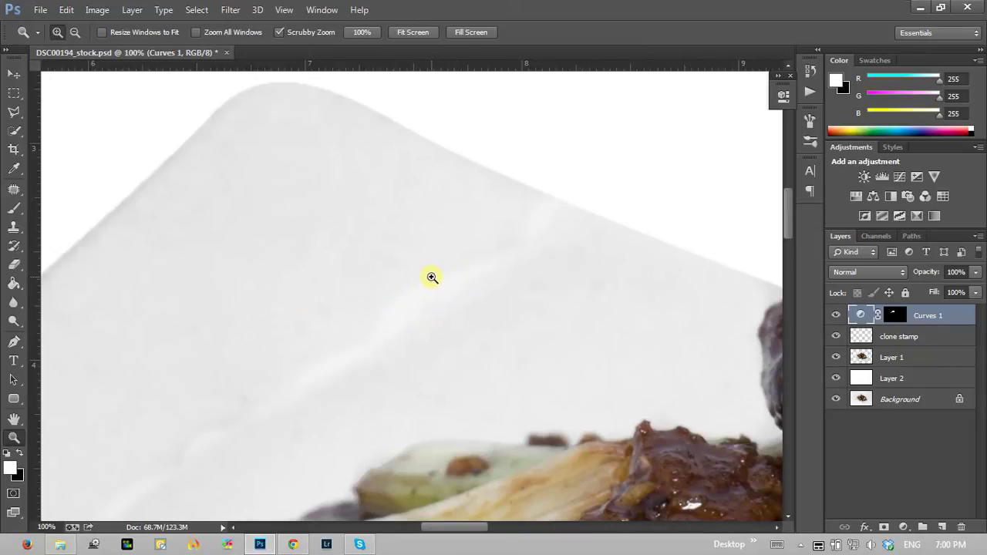
Target the Curves 1 layer mask and swap foreground and background colours.
{"action": "left_click", "coordinate": [16, 207]}
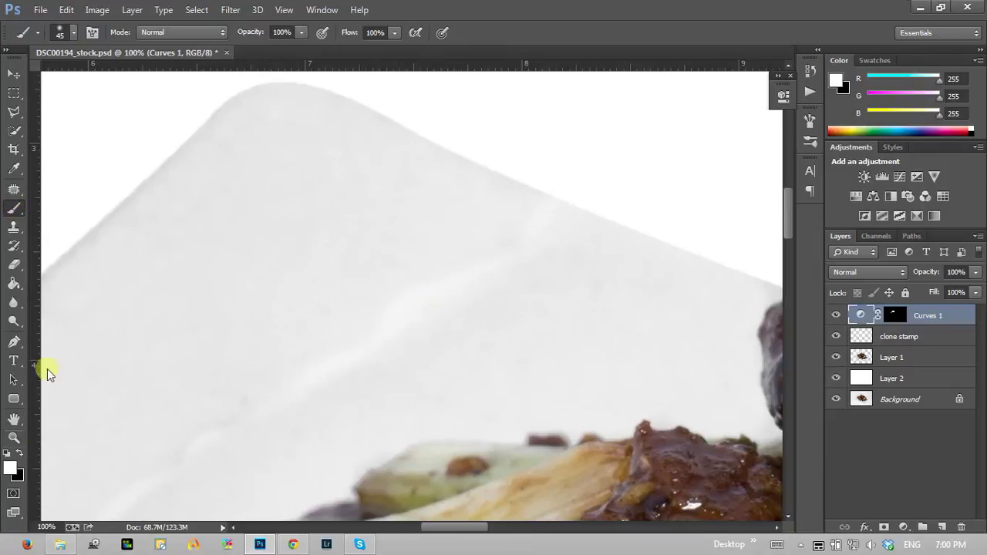
{"action": "left_click", "coordinate": [19, 454]}
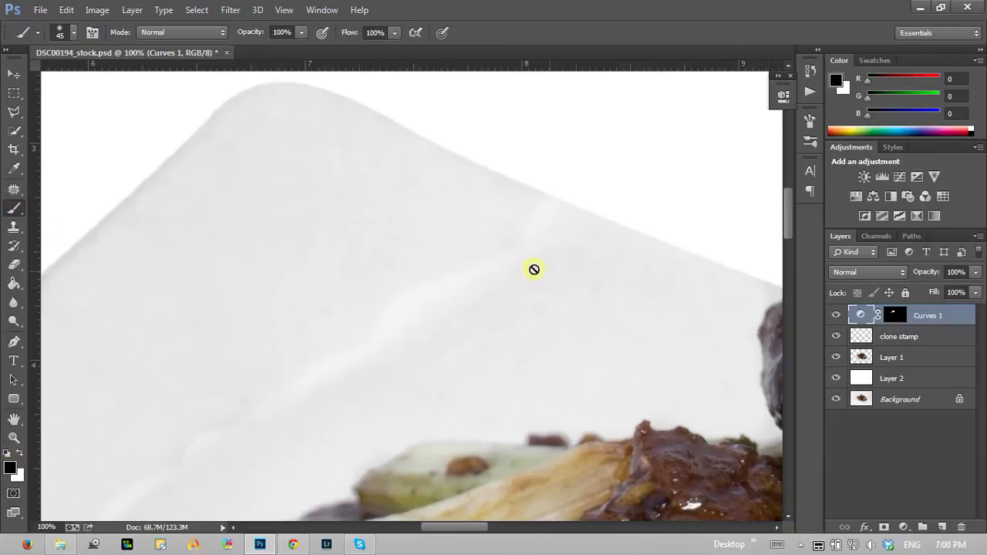
{"action": "left_click", "coordinate": [891, 310]}
{"action": "key", "text": "x"}
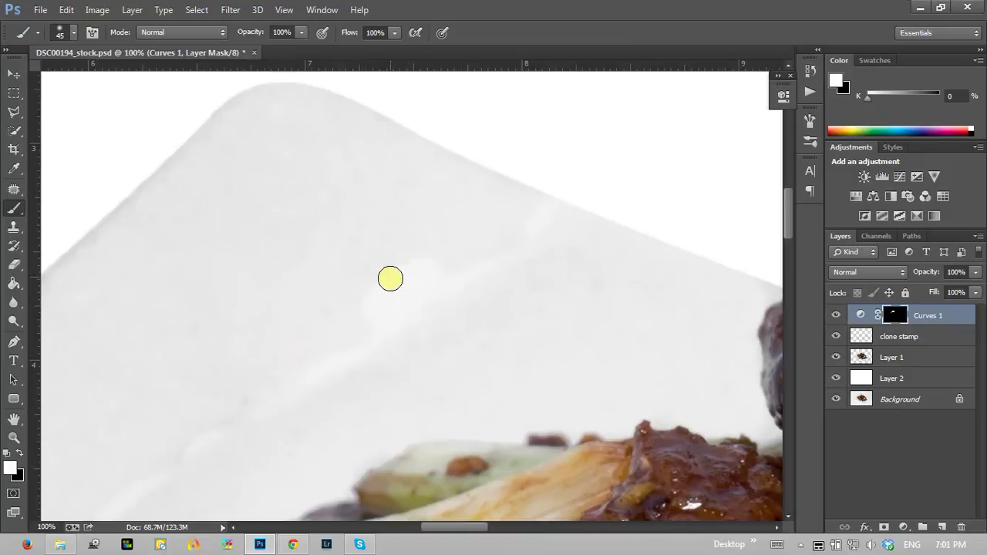
{"action": "key", "text": "x"}
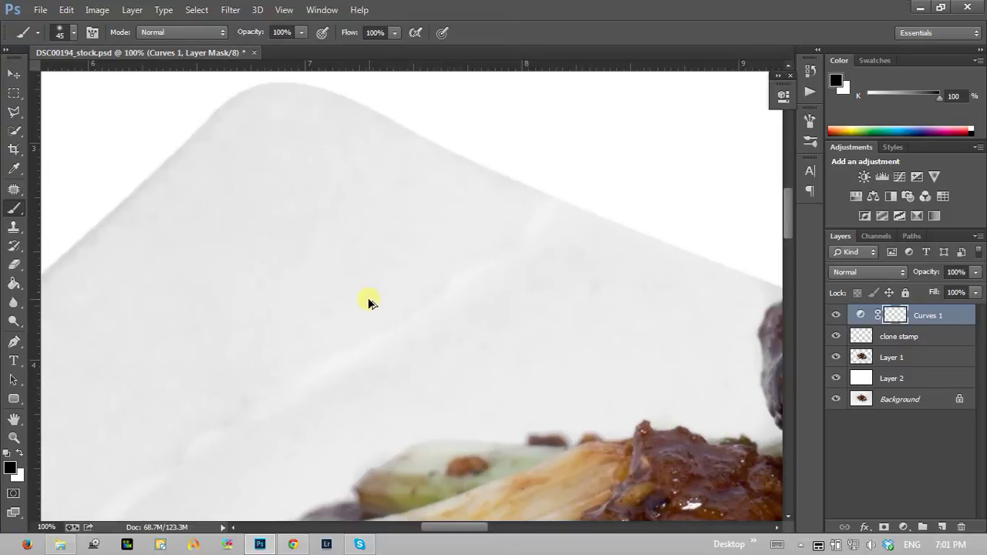
Fit the image on screen, zoom to 66.7% on the plate's upper-left corner, and choose Clone Stamp.
{"action": "left_click", "coordinate": [17, 437]}
{"action": "right_click", "coordinate": [233, 281]}
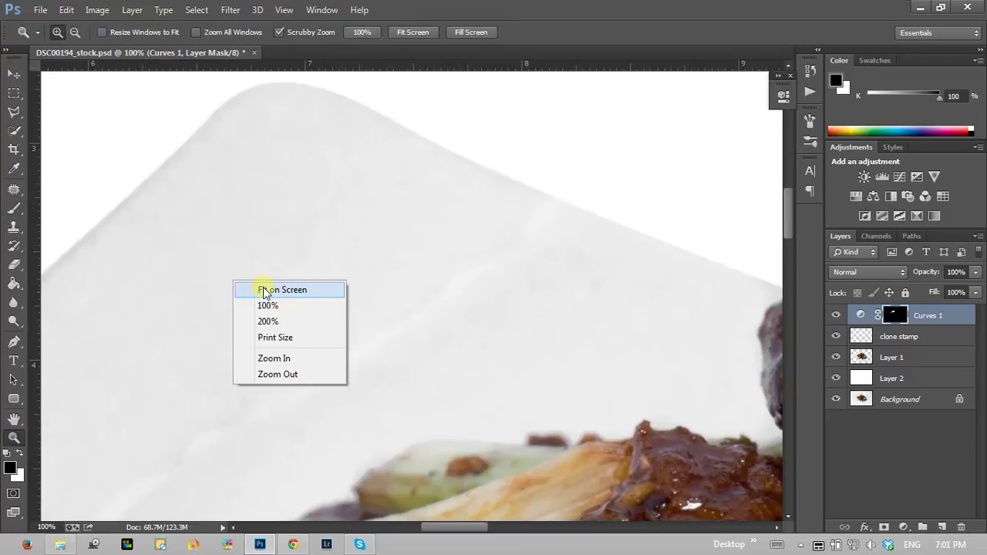
{"action": "left_click", "coordinate": [262, 289]}
{"action": "left_click", "coordinate": [14, 226]}
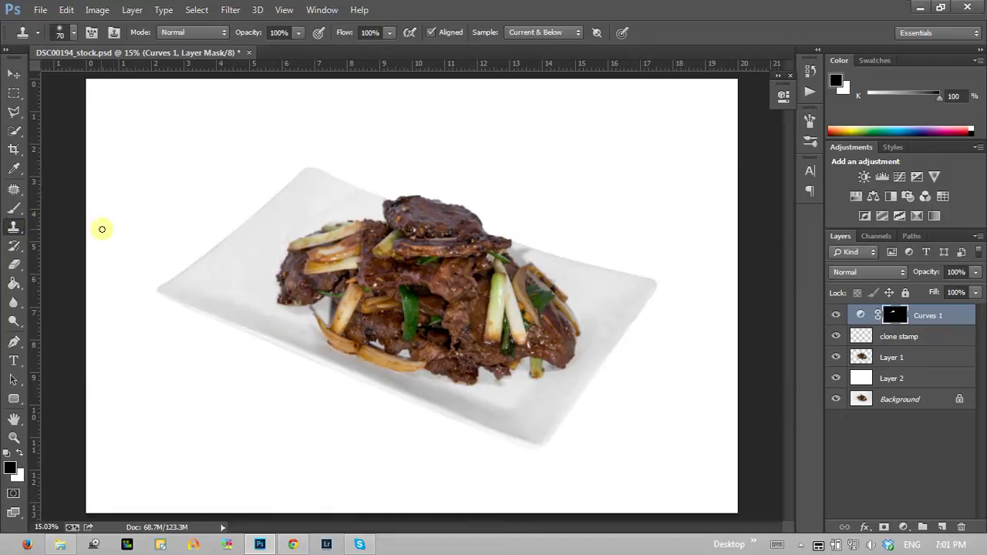
{"action": "left_click", "coordinate": [14, 438]}
{"action": "mouse_move", "coordinate": [280, 191]}
{"action": "left_mouse_down"}
{"action": "mouse_move", "coordinate": [308, 170]}
{"action": "mouse_move", "coordinate": [319, 189]}
{"action": "mouse_move", "coordinate": [596, 190]}
{"action": "left_mouse_up"}
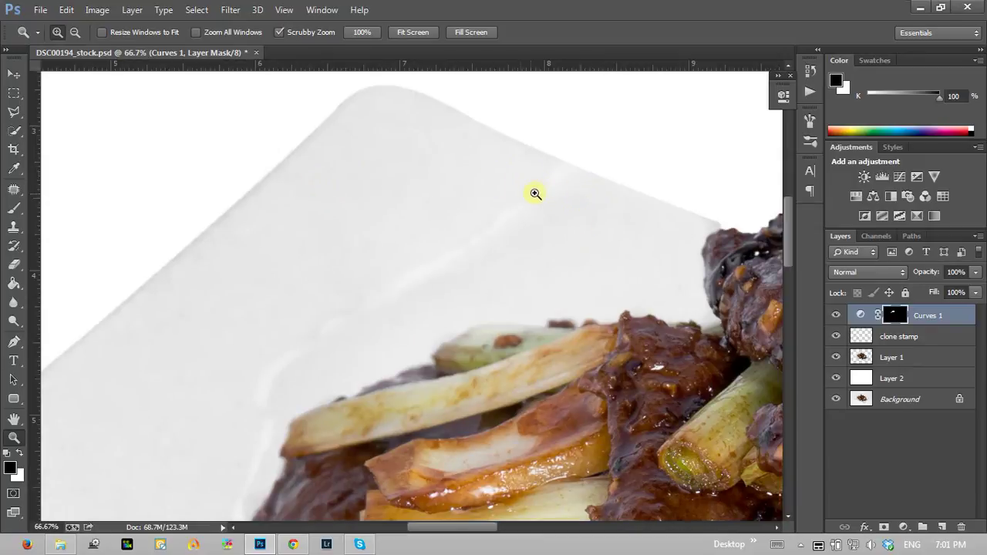
{"action": "left_click", "coordinate": [13, 226]}
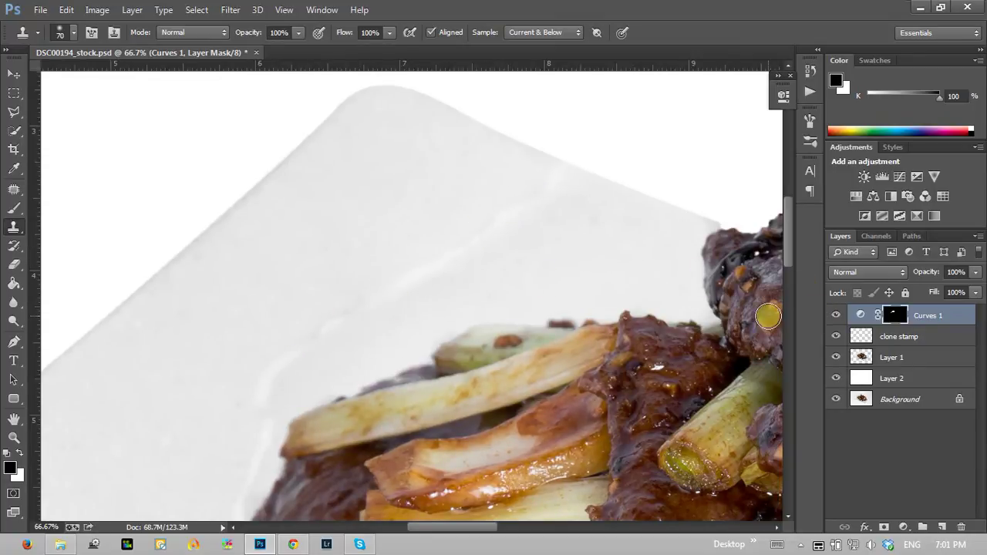
Add empty Layer 3 and set Clone Stamp to Current & Below, size 150, 0% hardness.
{"action": "left_click", "coordinate": [942, 529]}
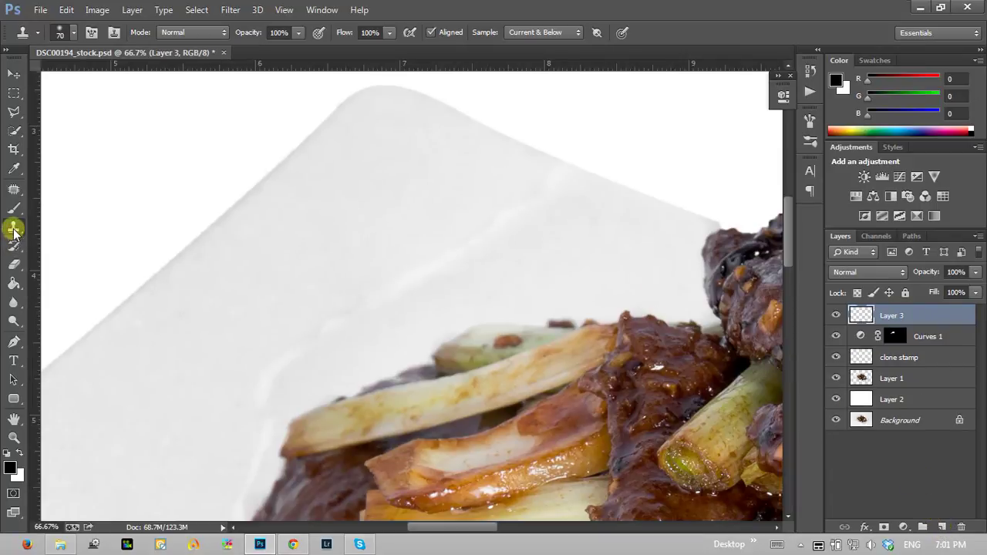
{"action": "left_click", "coordinate": [565, 32]}
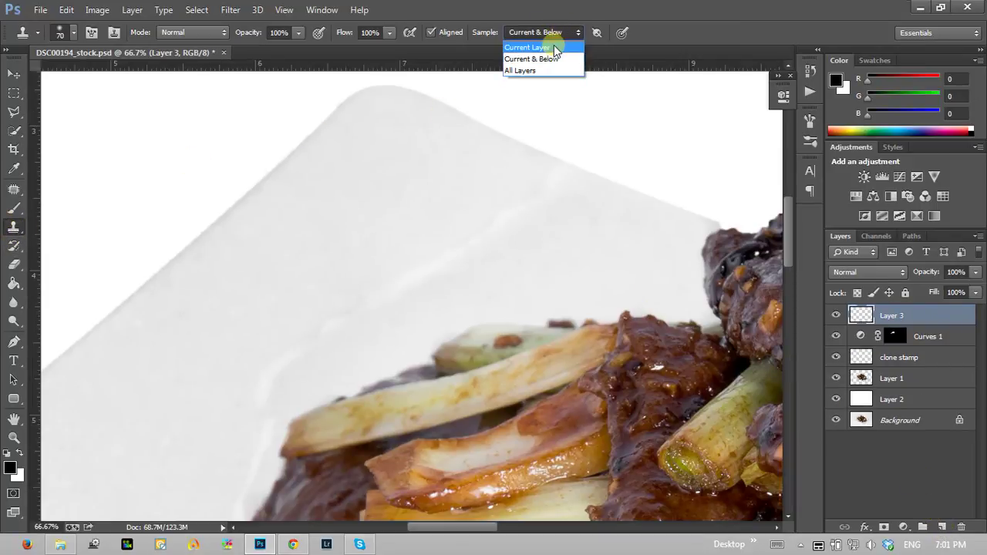
{"action": "left_click", "coordinate": [555, 59]}
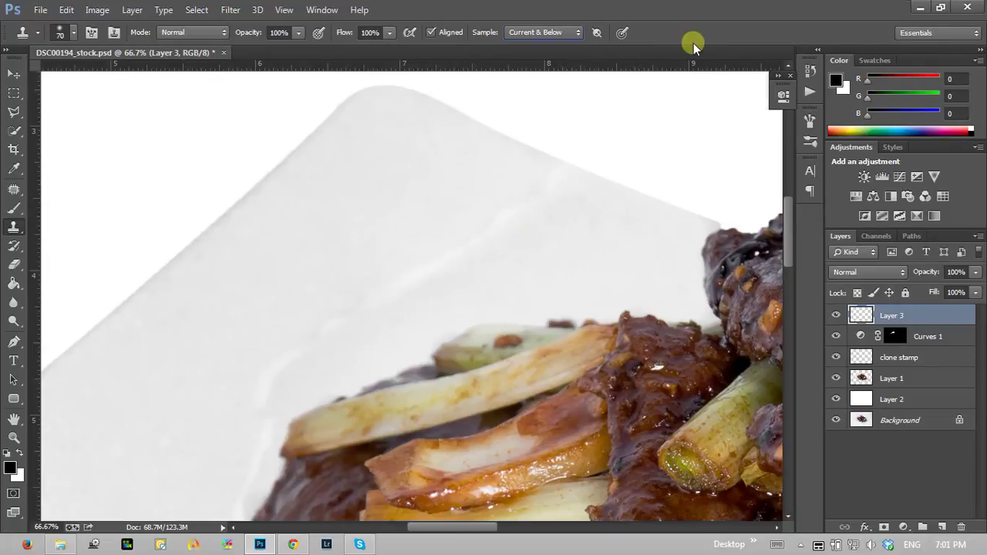
{"action": "key", "text": "bracketright"}
{"action": "key", "text": "bracketright"}
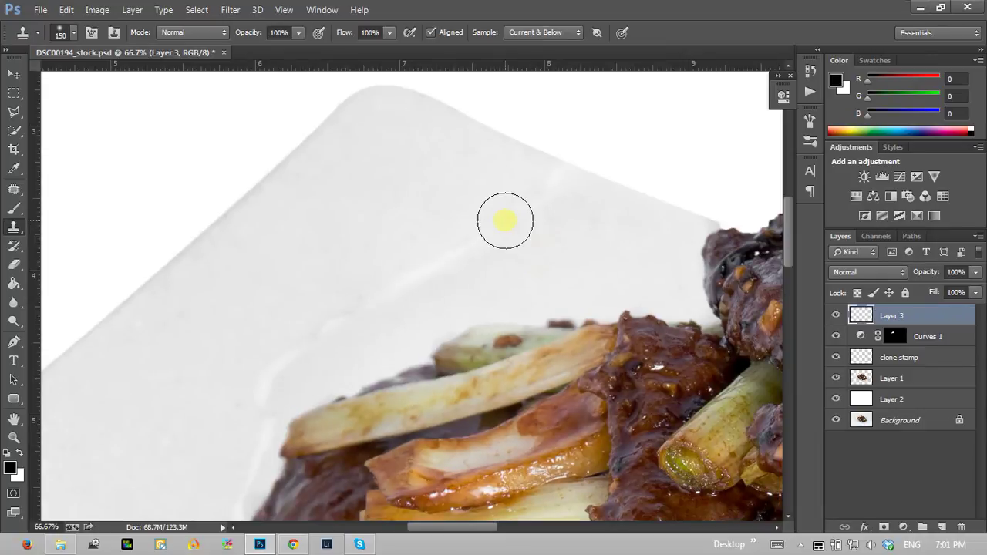
{"action": "right_click", "coordinate": [470, 222]}
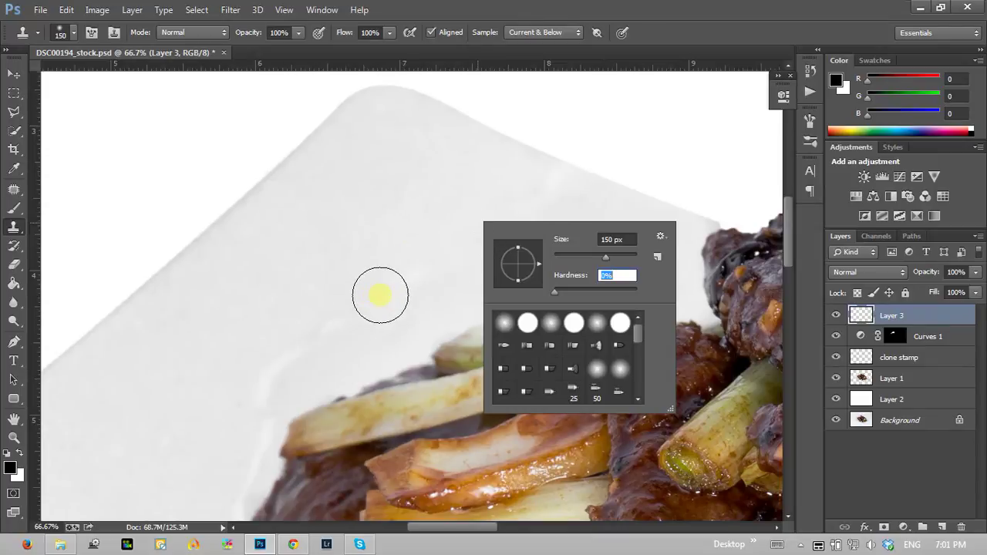
{"action": "key", "text": "Return"}
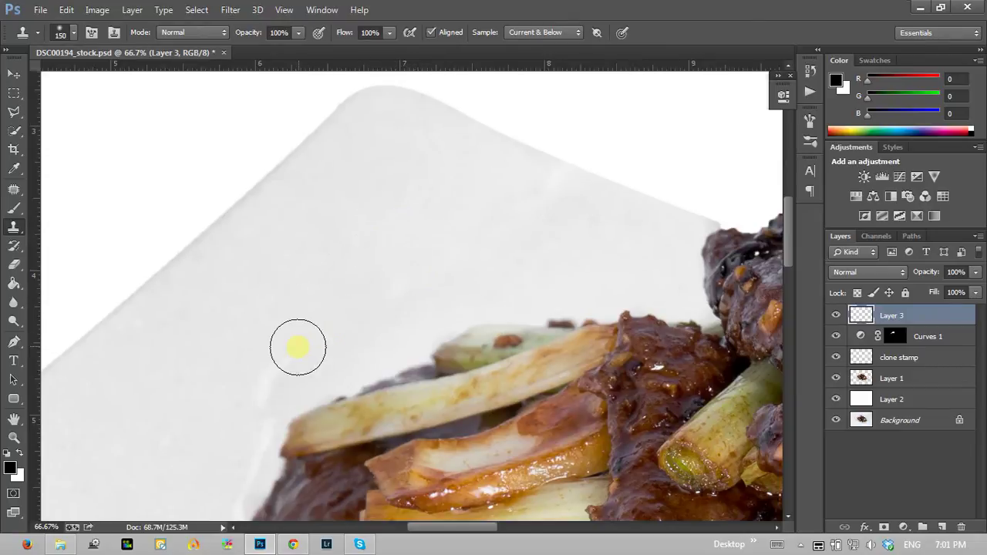
Clone over the plate streak beside the leeks.
{"action": "left_click_drag", "start_coordinate": [265, 390], "coordinate": [460, 256]}
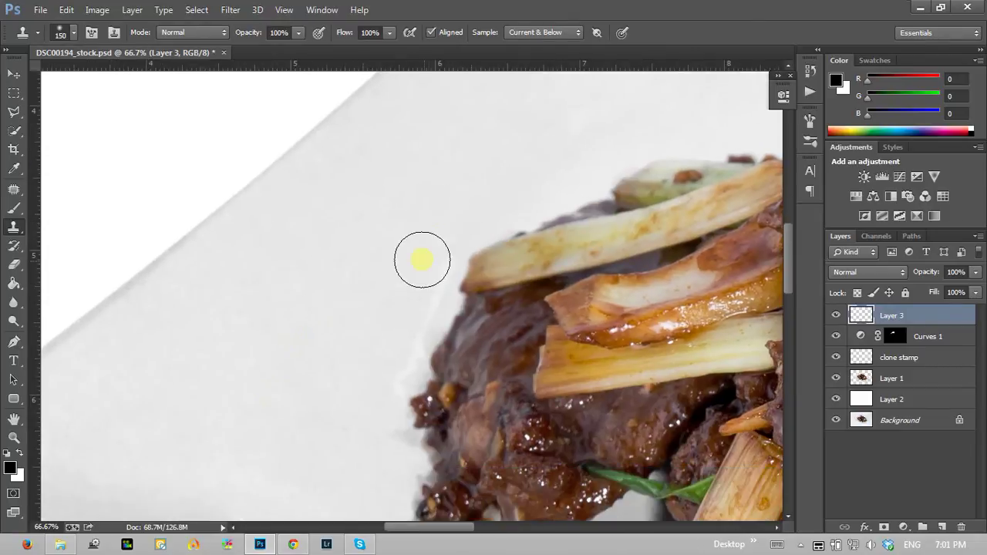
{"action": "mouse_move", "coordinate": [417, 290]}
{"action": "left_mouse_down"}
{"action": "mouse_move", "coordinate": [386, 335]}
{"action": "mouse_move", "coordinate": [383, 375]}
{"action": "mouse_move", "coordinate": [418, 295]}
{"action": "left_mouse_up"}
{"action": "left_click_drag", "start_coordinate": [634, 169], "coordinate": [366, 385]}
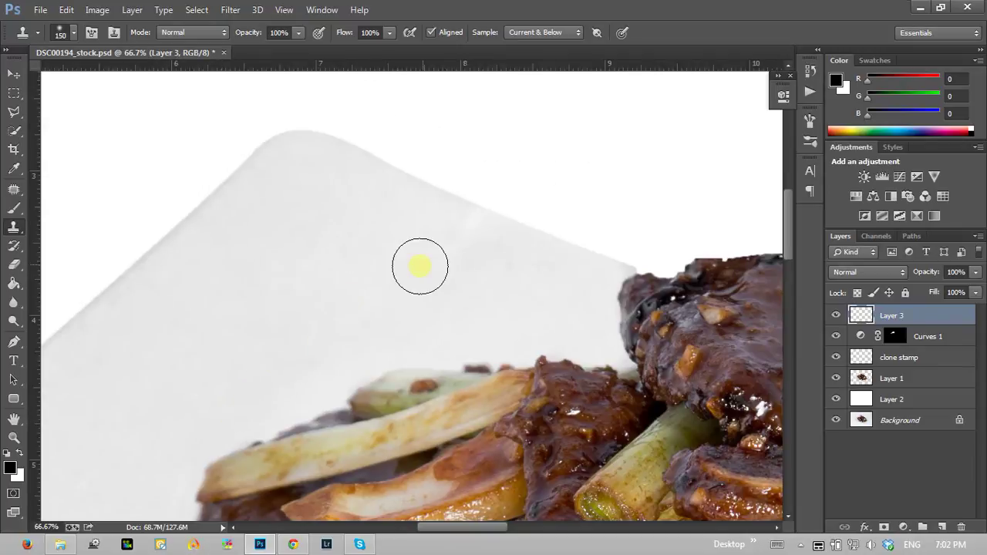
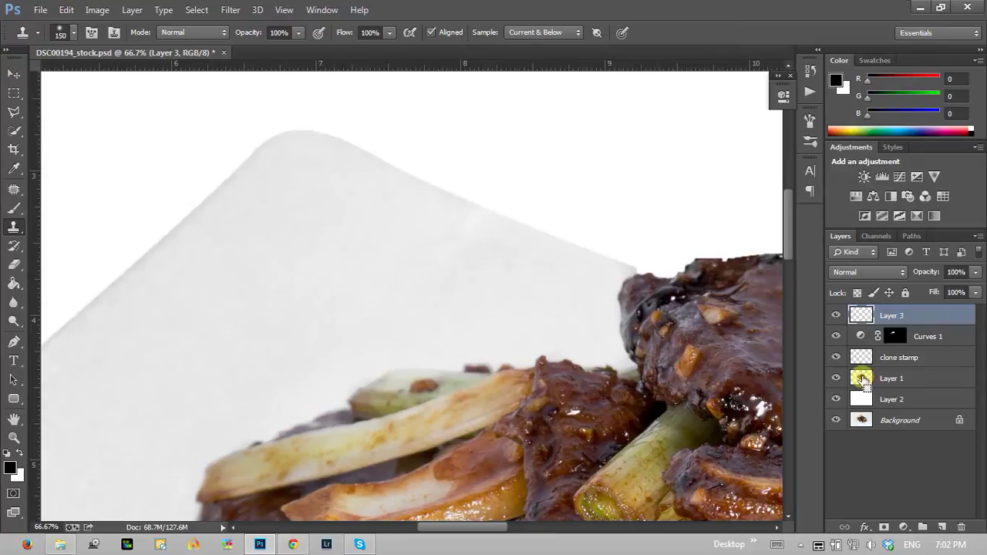
Clone-stamp the plate's upper edge on Layer 3 inside the Layer 1 outline selection, then deselect.
{"action": "left_click", "coordinate": [862, 379], "text": "ctrl"}
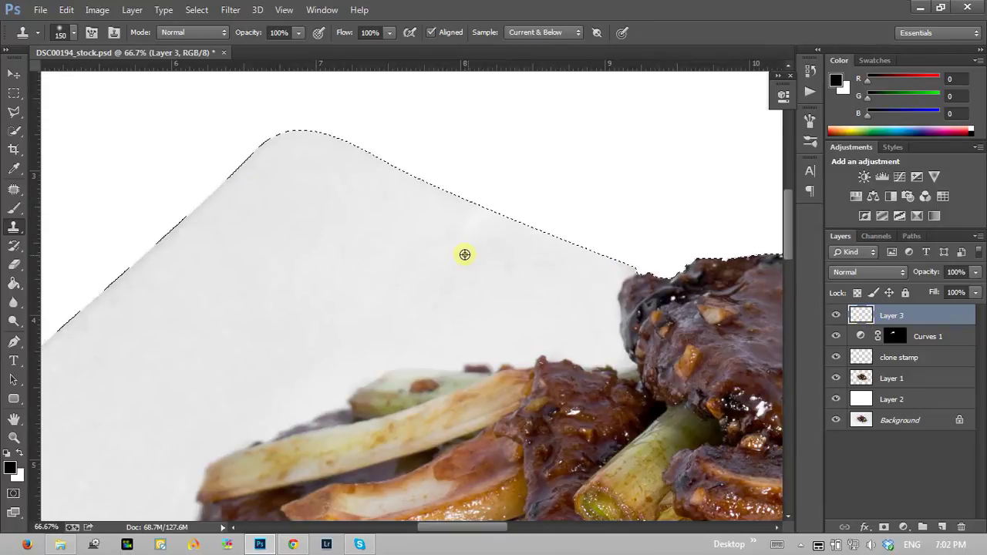
{"action": "left_click", "coordinate": [463, 217]}
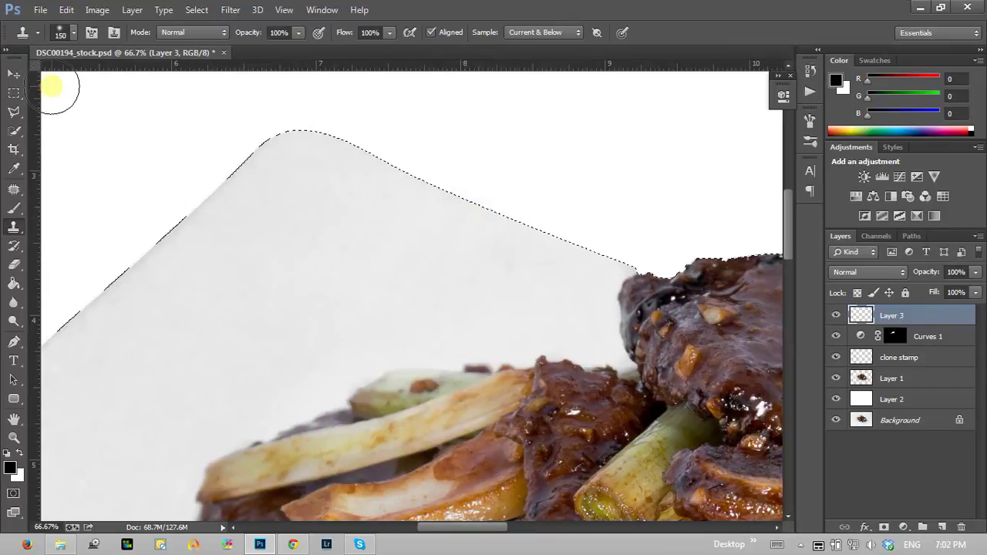
{"action": "key", "text": "m"}
{"action": "key", "text": "ctrl+d"}
{"action": "left_click", "coordinate": [14, 437]}
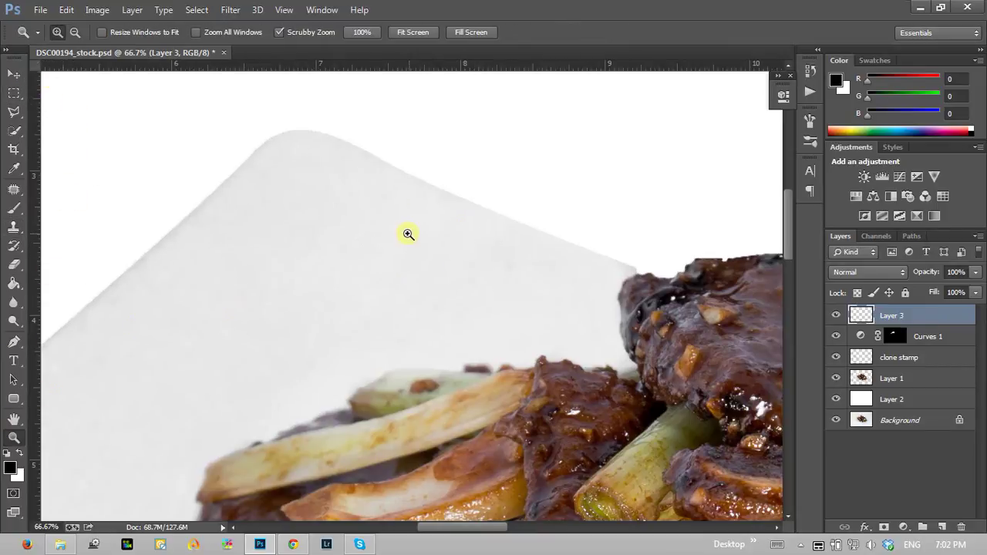
{"action": "left_click_drag", "start_coordinate": [408, 234], "coordinate": [324, 233]}
{"action": "left_click", "coordinate": [836, 316]}
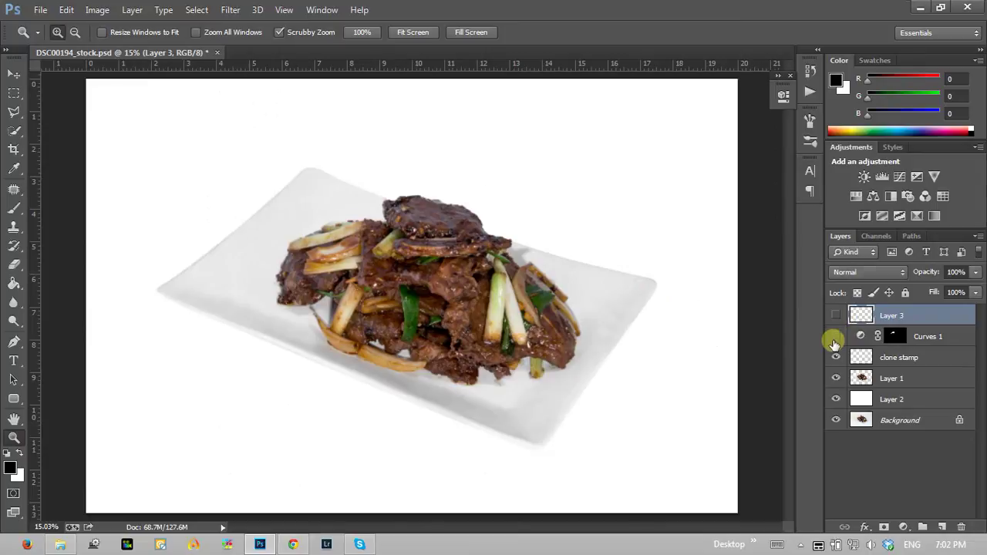
{"action": "left_click", "coordinate": [836, 315]}
{"action": "left_click", "coordinate": [300, 215]}
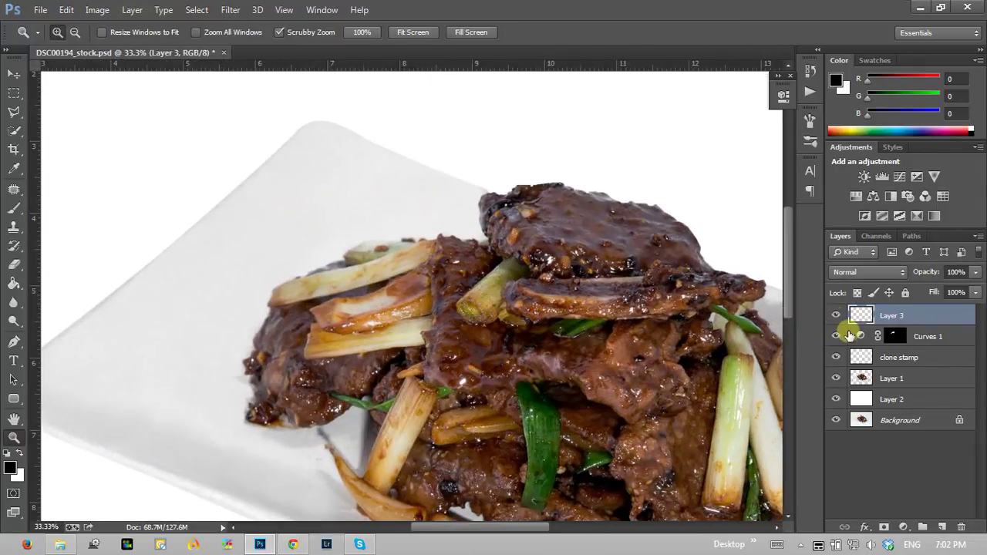
{"action": "left_click", "coordinate": [836, 315]}
{"action": "left_click", "coordinate": [836, 351]}
{"action": "left_click_drag", "start_coordinate": [836, 315], "coordinate": [836, 357]}
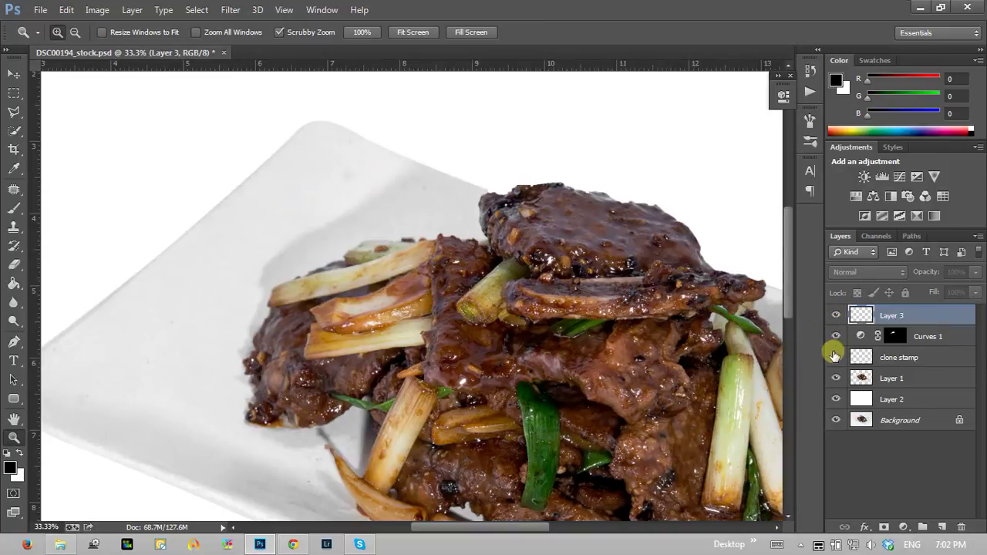
{"action": "right_click", "coordinate": [278, 276]}
{"action": "left_click", "coordinate": [302, 279]}
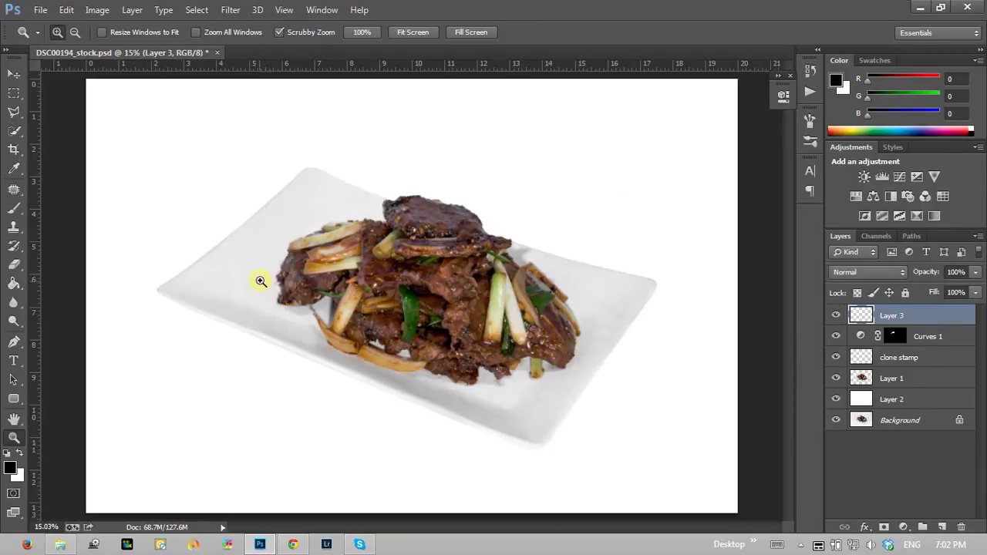
{"action": "left_click_drag", "start_coordinate": [594, 234], "coordinate": [451, 276]}
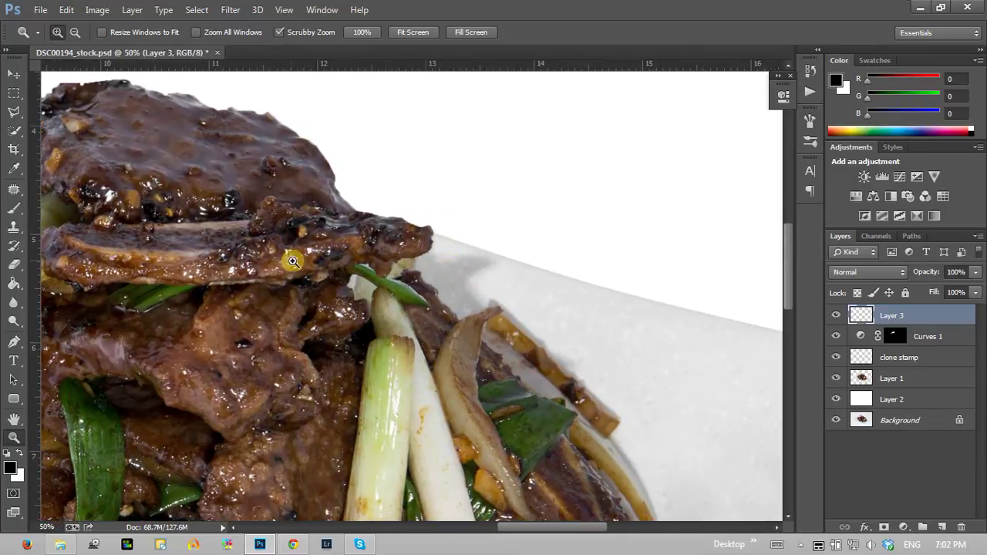
{"action": "right_click", "coordinate": [290, 255]}
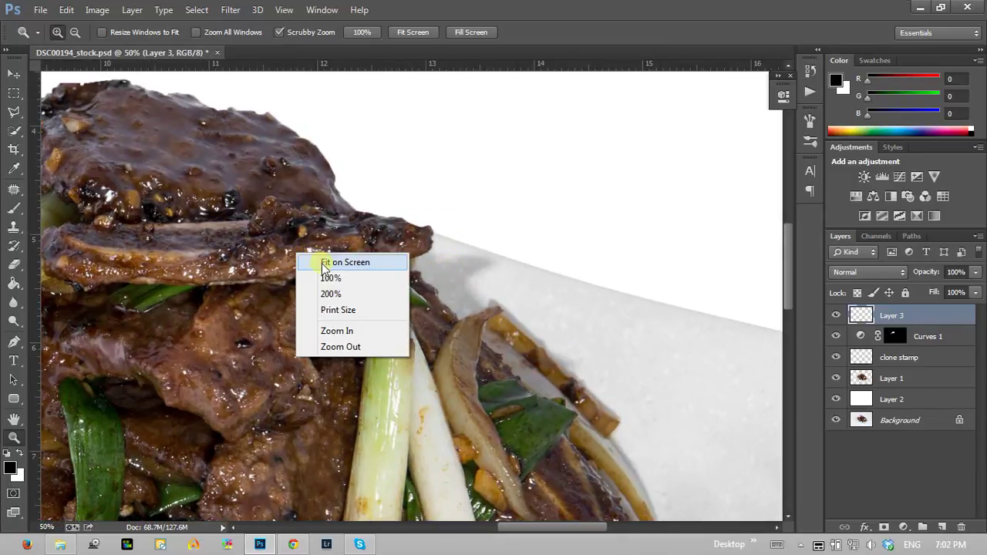
{"action": "left_click", "coordinate": [308, 260]}
{"action": "left_click", "coordinate": [378, 318], "text": "alt"}
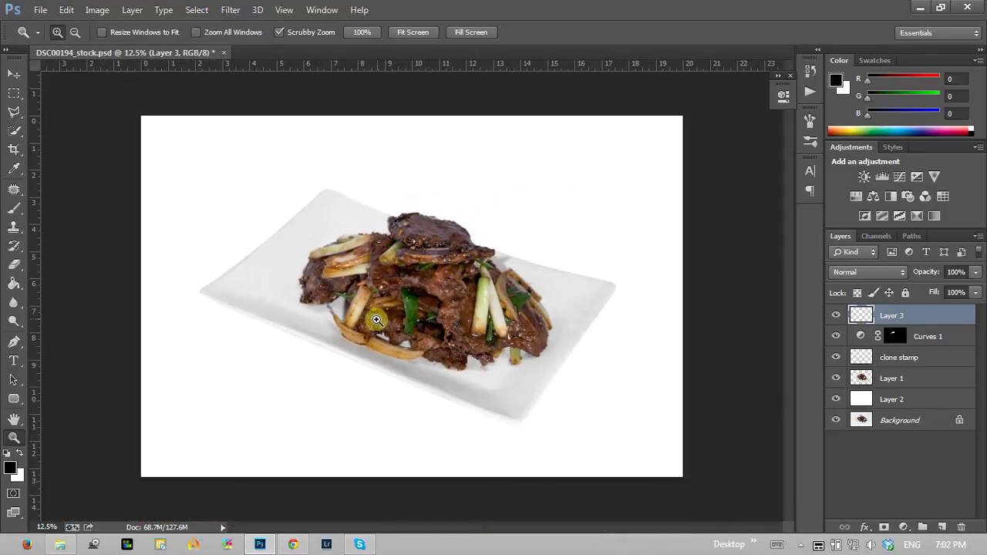
{"action": "left_click", "coordinate": [375, 312]}
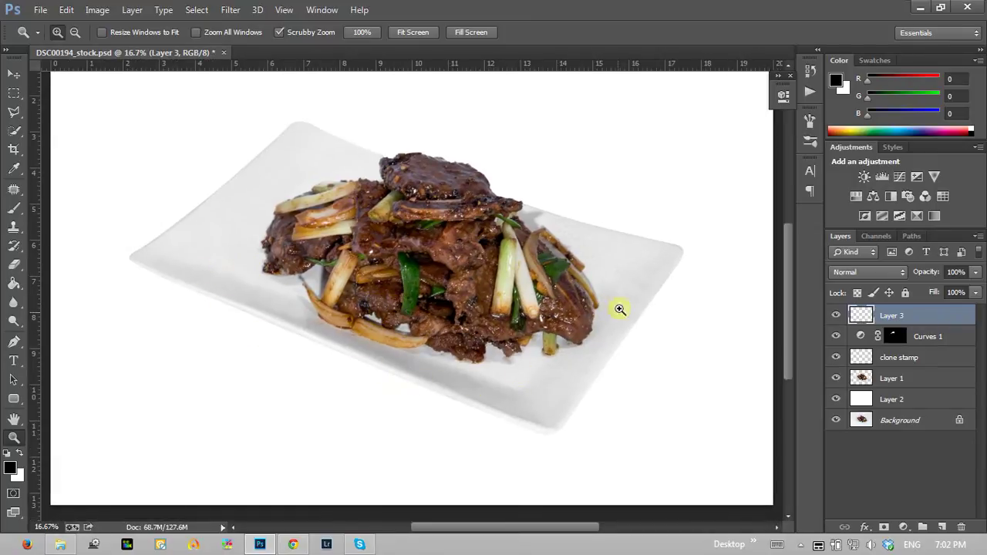
{"action": "left_click", "coordinate": [894, 399]}
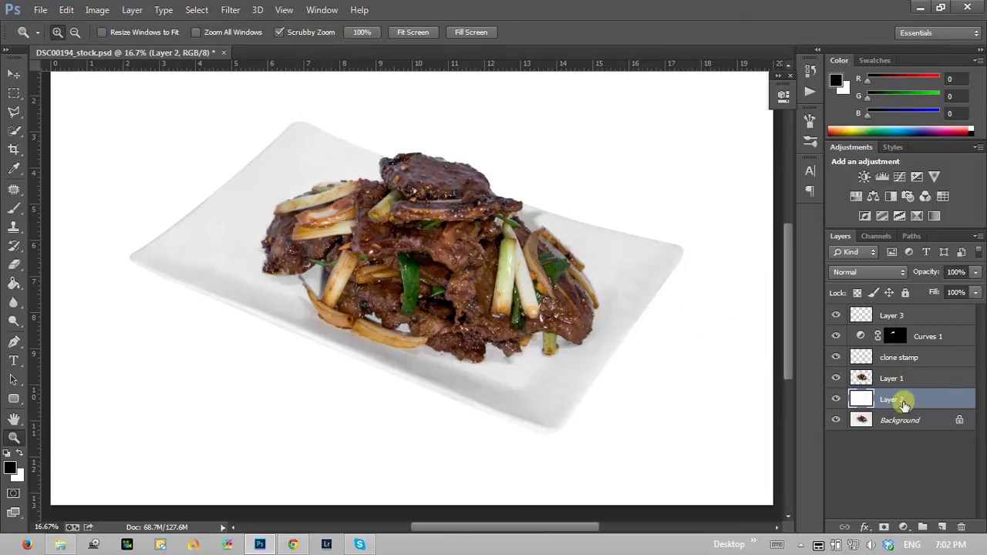
{"action": "left_click", "coordinate": [887, 377]}
{"action": "left_click", "coordinate": [14, 208]}
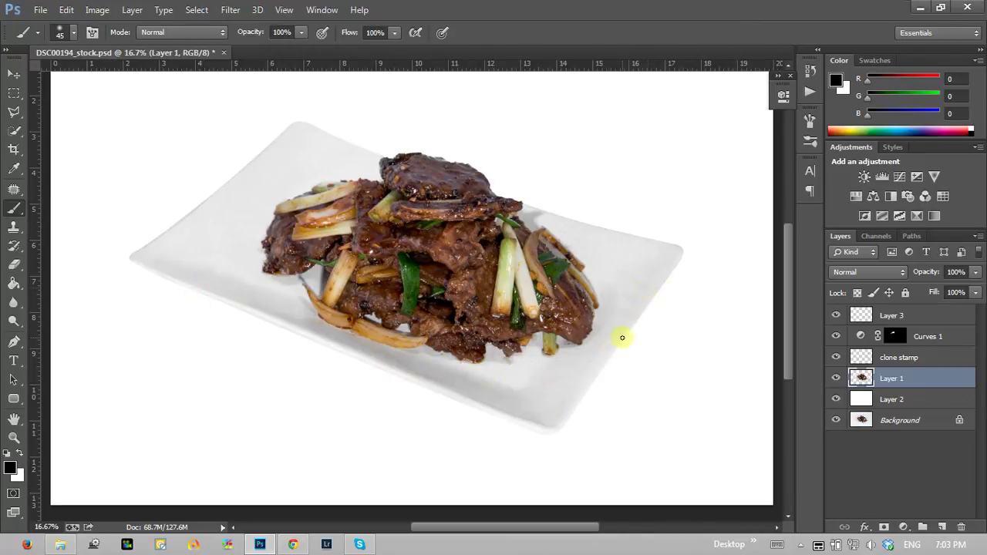
Add a new layer above Layer 2 and load the Layer 1 plate outline as a selection.
{"action": "left_click", "coordinate": [890, 398]}
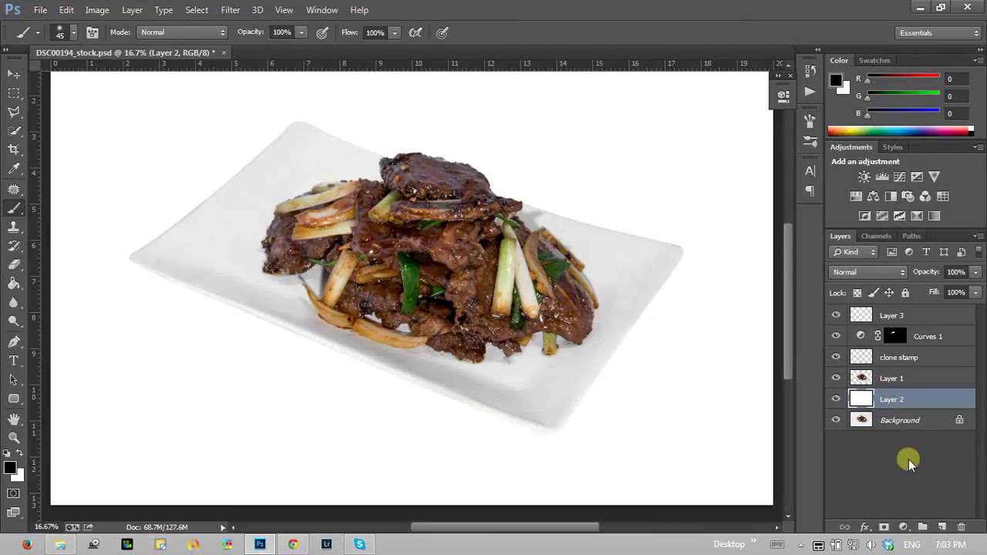
{"action": "left_click", "coordinate": [941, 527]}
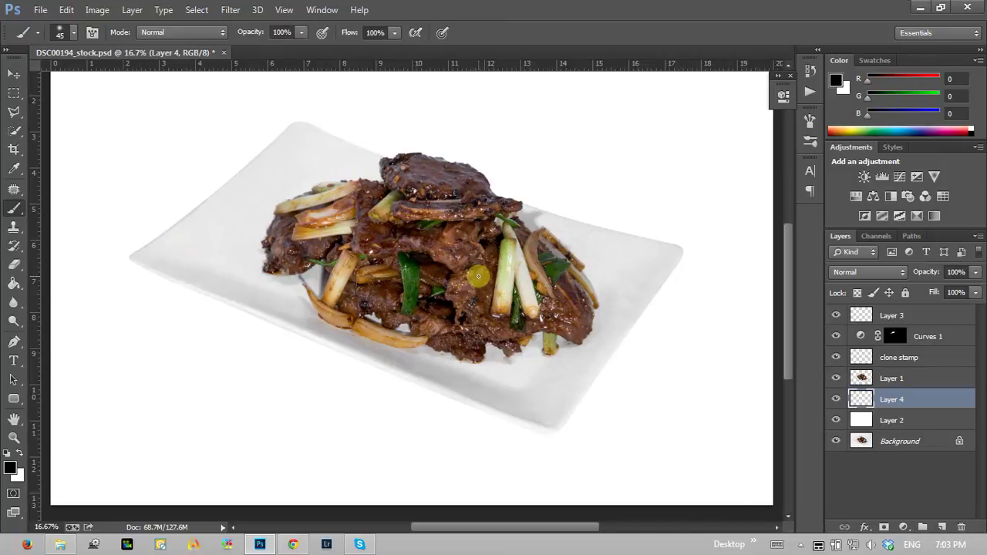
{"action": "key", "text": "bracketright"}
{"action": "key", "text": "bracketright"}
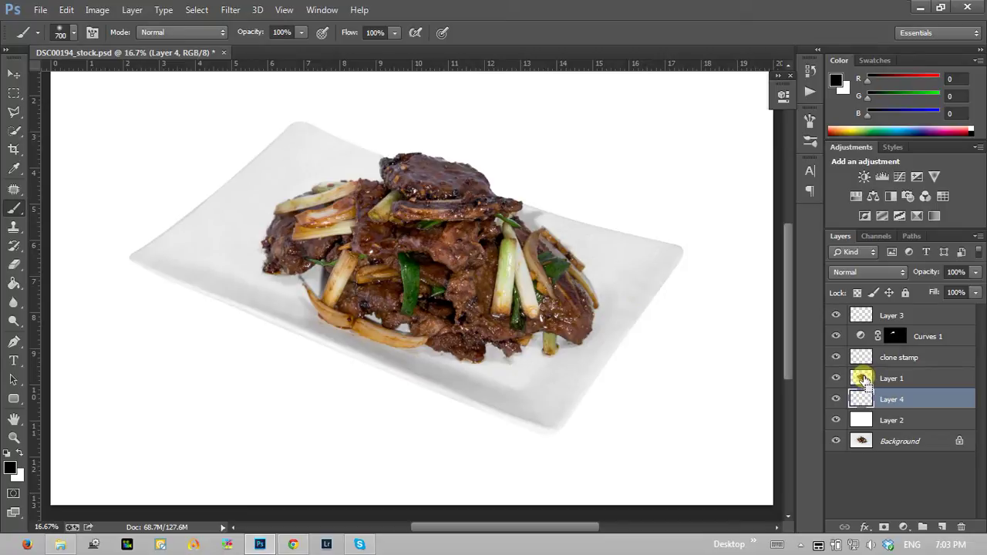
{"action": "left_click", "coordinate": [863, 380], "text": "ctrl"}
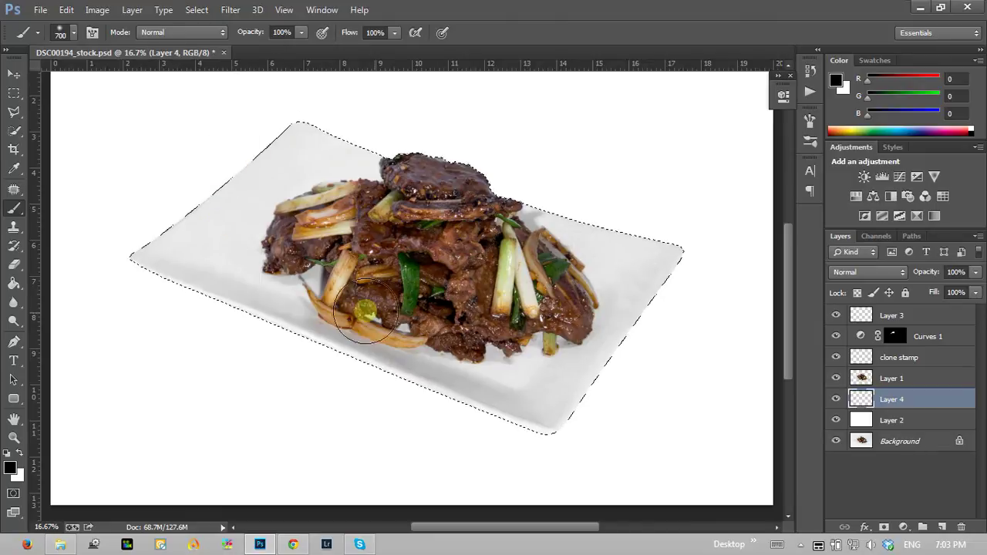
Rename the new layer 'shadow' and fill the plate-shaped selection with black, then deselect.
{"action": "double_click", "coordinate": [886, 399]}
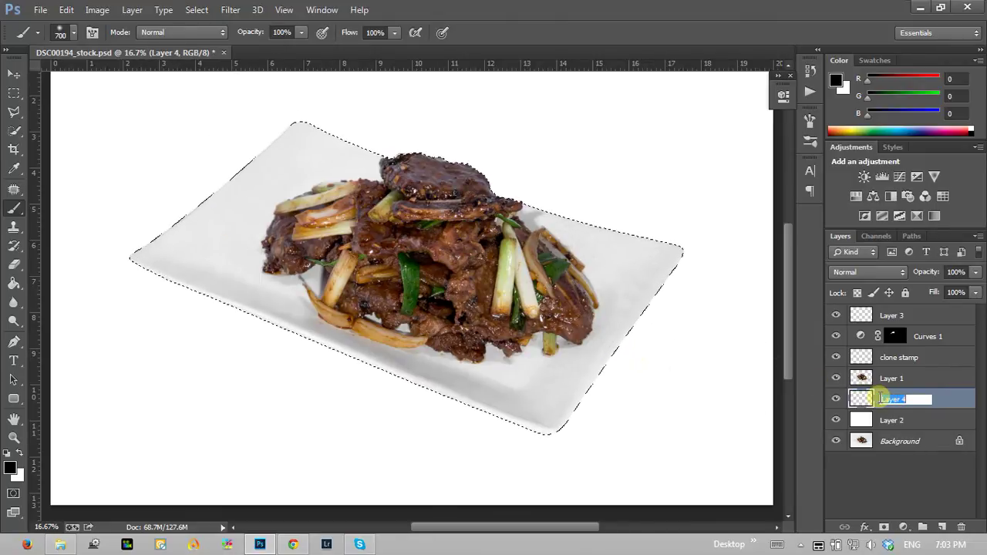
{"action": "key", "text": "BackSpace"}
{"action": "type", "text": "dow"}
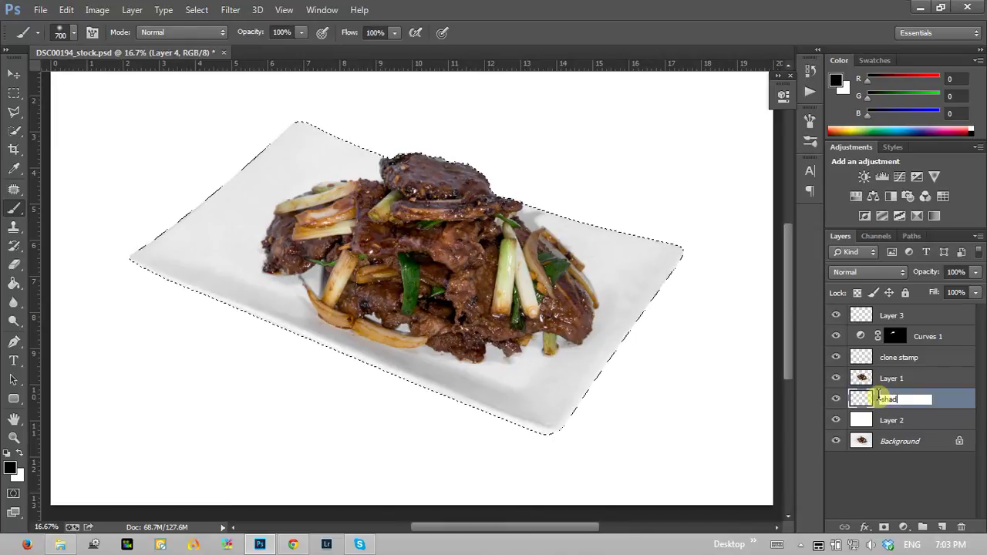
{"action": "key", "text": "Return"}
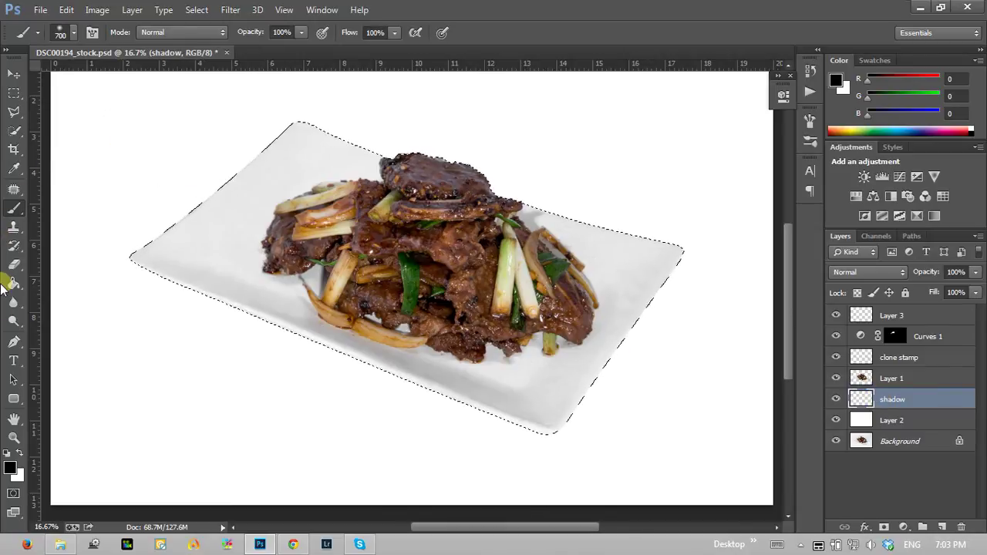
{"action": "left_click", "coordinate": [14, 283]}
{"action": "left_click", "coordinate": [321, 261]}
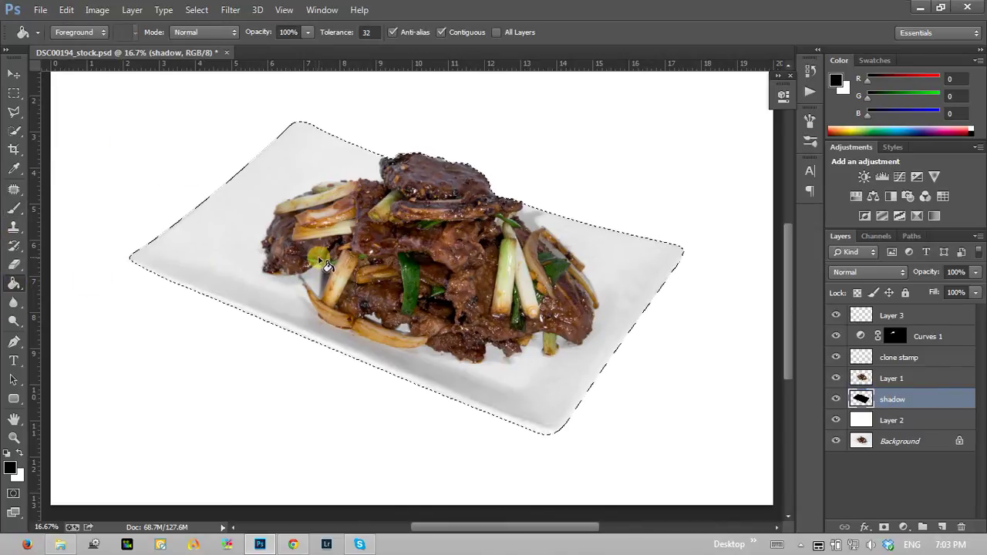
{"action": "key", "text": "m"}
{"action": "key", "text": "ctrl+d"}
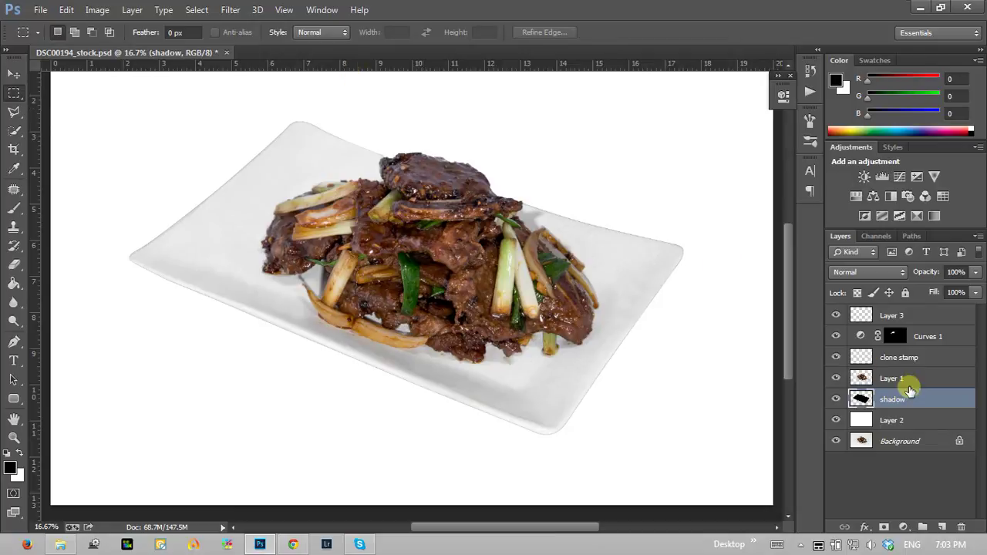
Apply a 177.5-pixel Gaussian Blur to the black shadow layer.
{"action": "left_click", "coordinate": [228, 10]}
{"action": "mouse_move", "coordinate": [255, 170]}
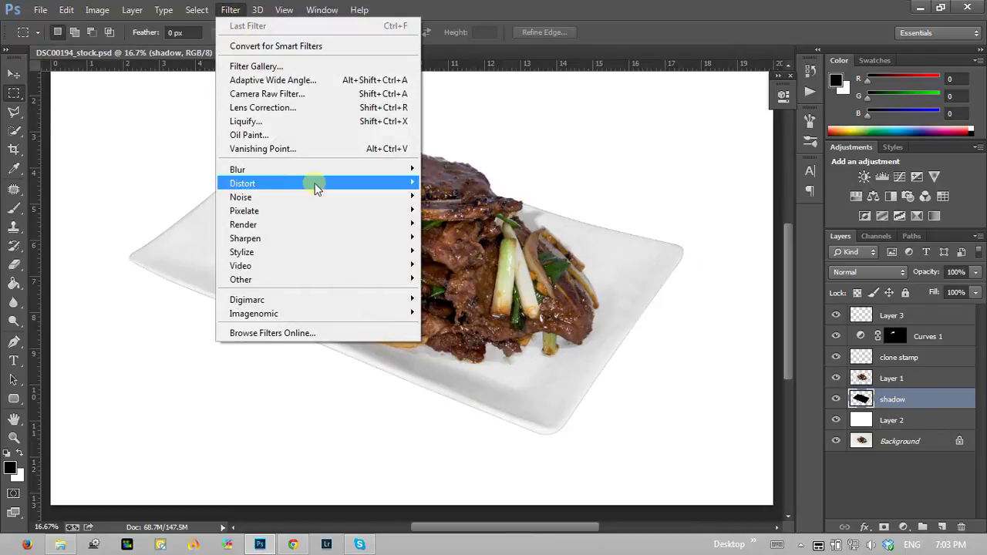
{"action": "left_click", "coordinate": [159, 272]}
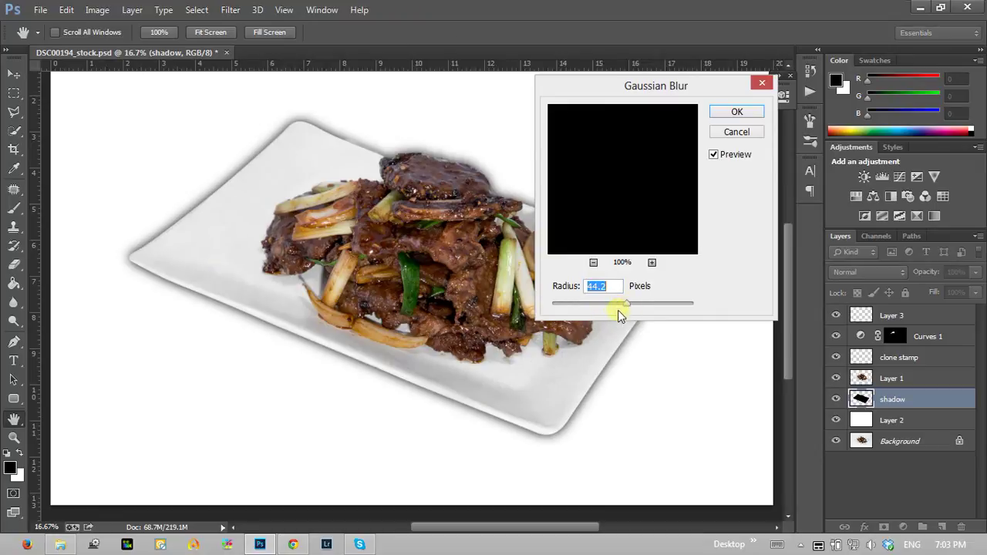
{"action": "left_click_drag", "start_coordinate": [621, 308], "coordinate": [650, 310]}
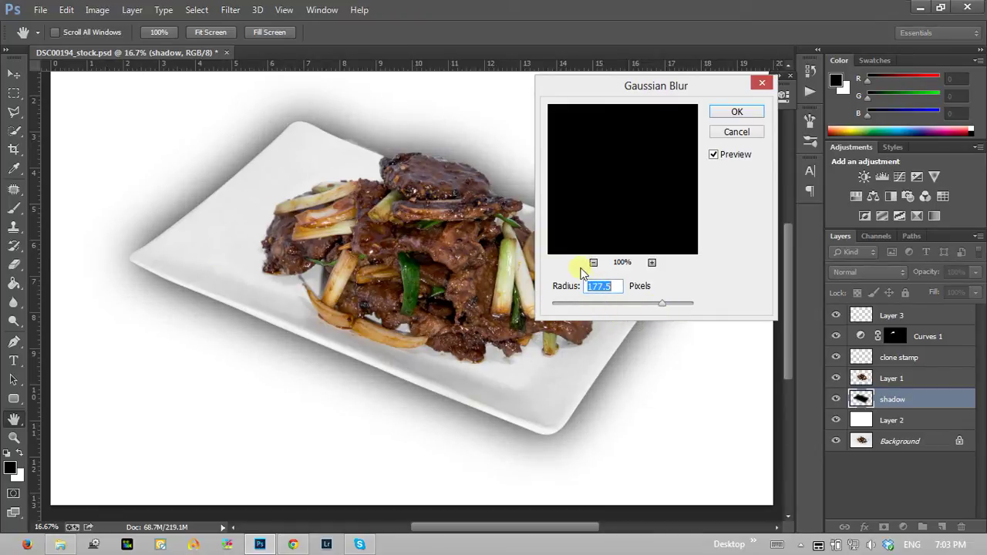
{"action": "left_click", "coordinate": [751, 111]}
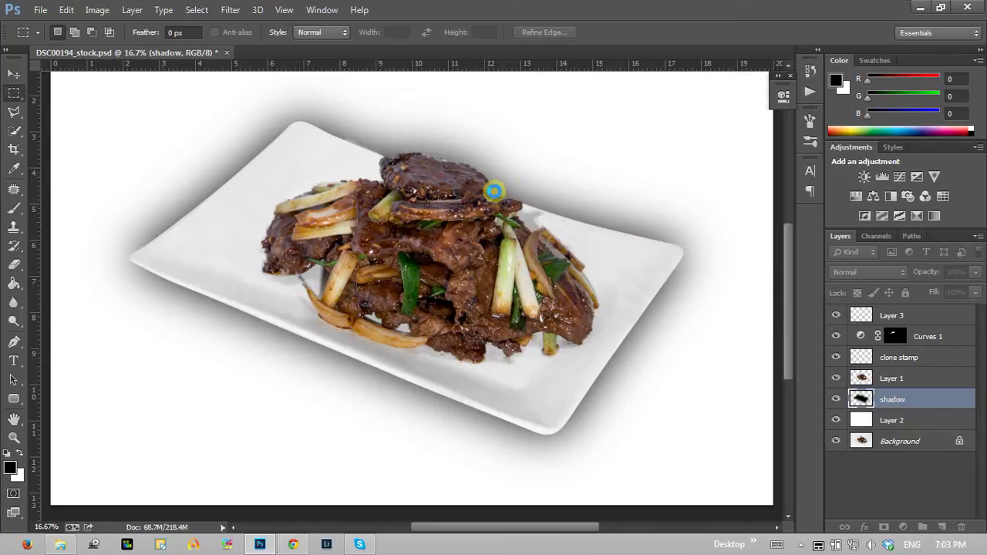
{"action": "left_click", "coordinate": [14, 73]}
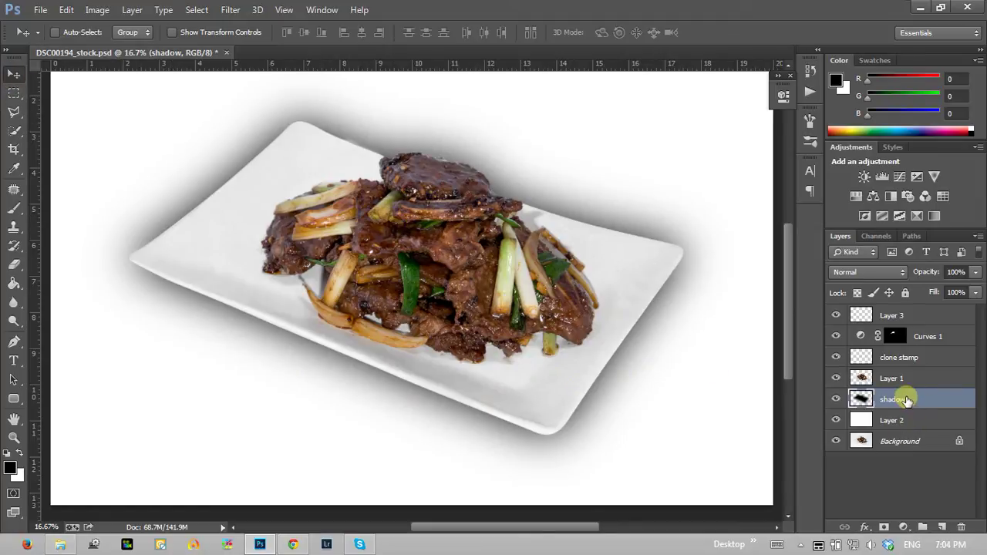
Shift the shadow down and right of the plate and lower its opacity to 16%.
{"action": "left_click_drag", "start_coordinate": [401, 209], "coordinate": [412, 258]}
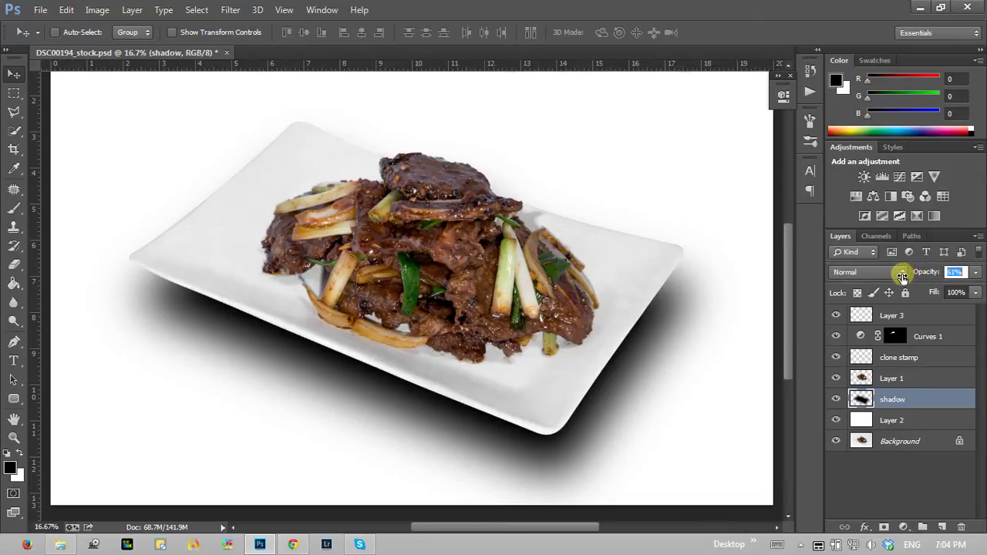
{"action": "left_click_drag", "start_coordinate": [903, 278], "coordinate": [875, 280]}
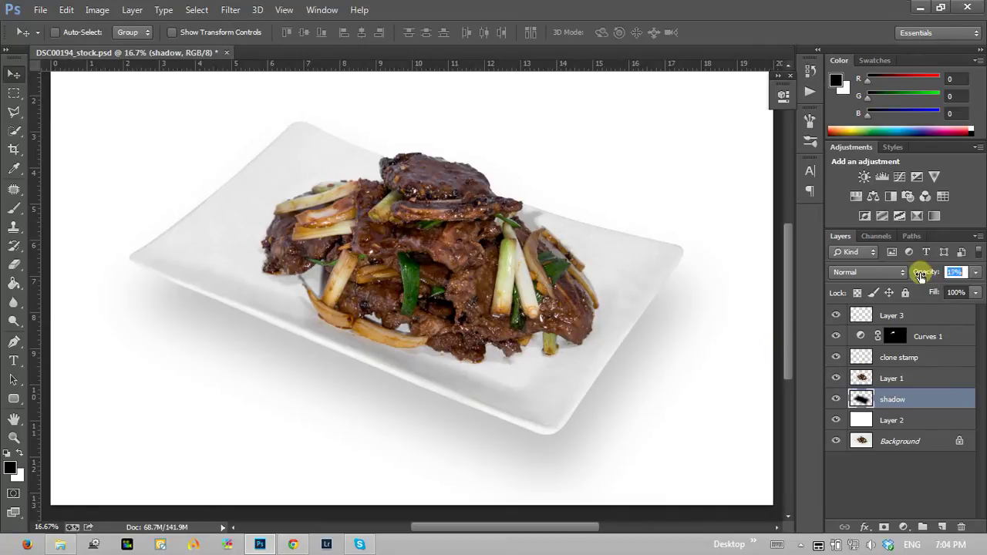
{"action": "left_click_drag", "start_coordinate": [920, 276], "coordinate": [918, 276]}
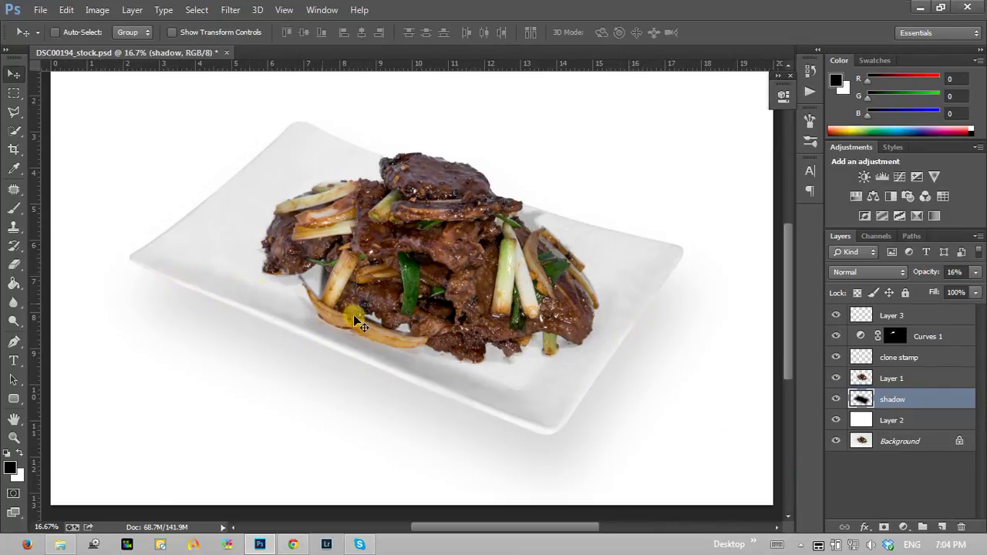
Add a new layer above the shadow and set up a 600 px brush with 0% hardness.
{"action": "left_click", "coordinate": [941, 527]}
{"action": "left_click", "coordinate": [13, 207]}
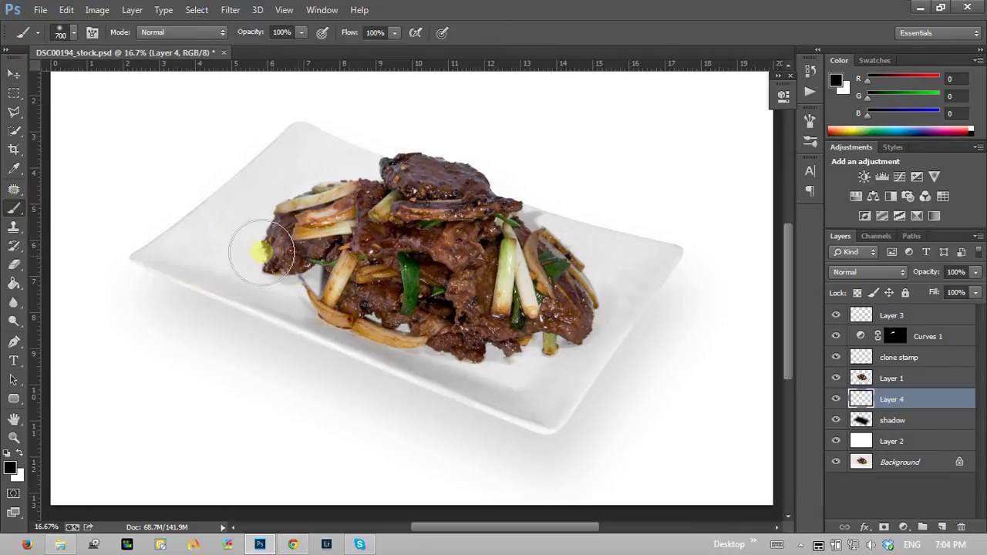
{"action": "key", "text": "bracketleft"}
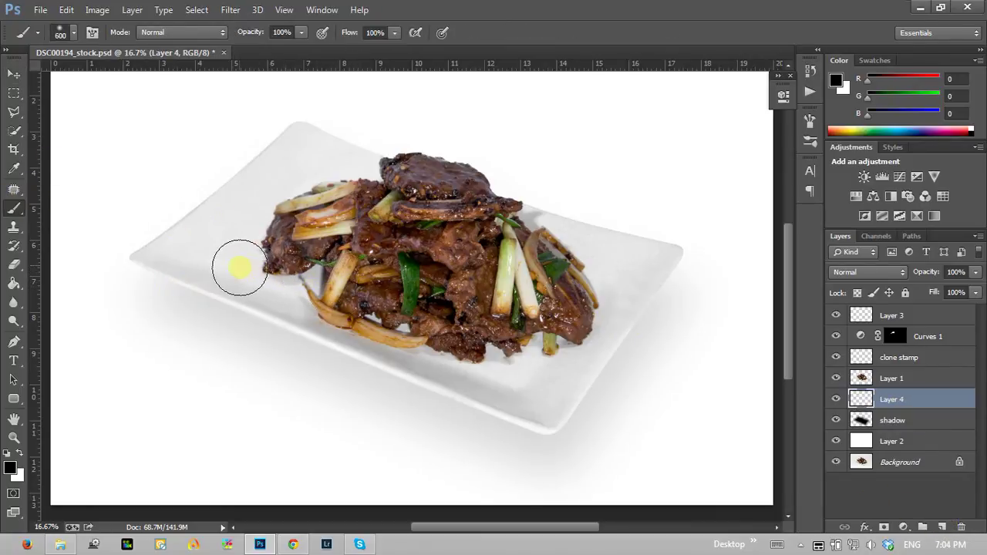
{"action": "left_click_drag", "start_coordinate": [231, 264], "coordinate": [312, 274]}
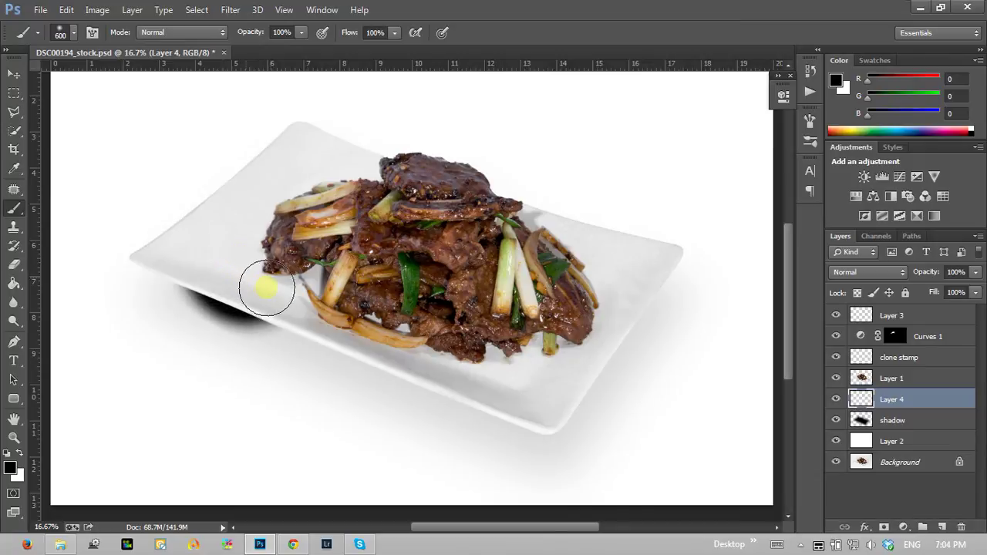
{"action": "key", "text": "ctrl+z"}
{"action": "right_click", "coordinate": [343, 251]}
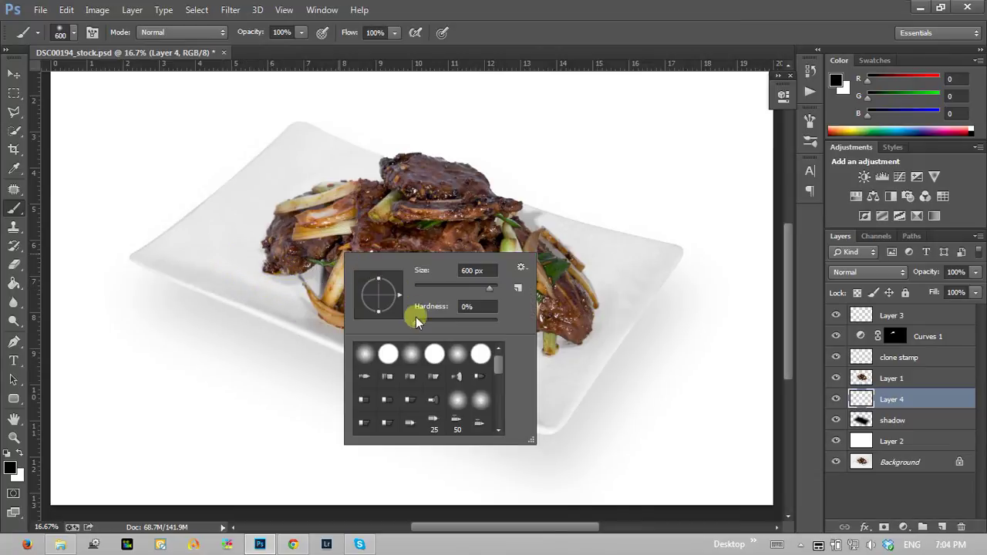
{"action": "key", "text": "Return"}
{"action": "left_click_drag", "start_coordinate": [259, 260], "coordinate": [316, 274]}
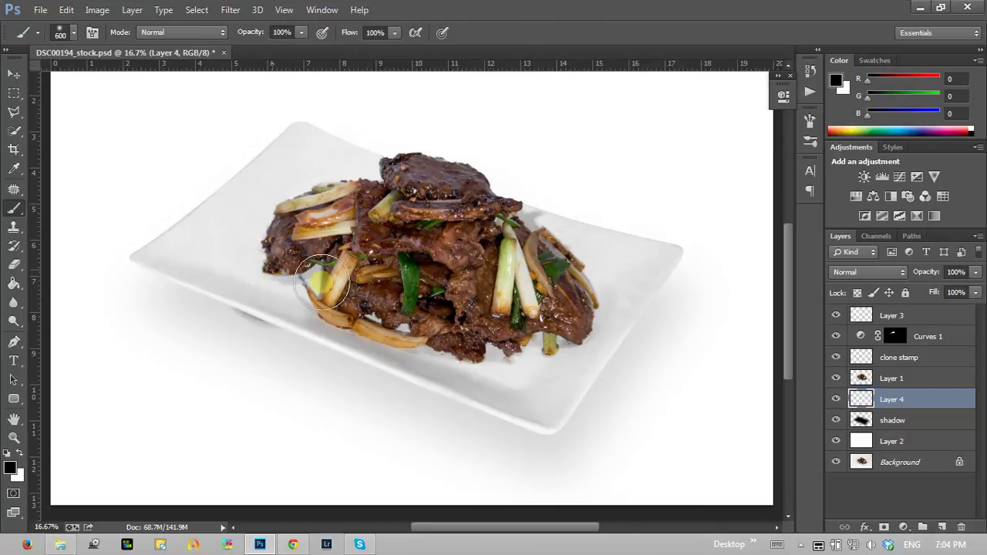
{"action": "left_click_drag", "start_coordinate": [370, 299], "coordinate": [395, 283]}
{"action": "key", "text": "ctrl+z"}
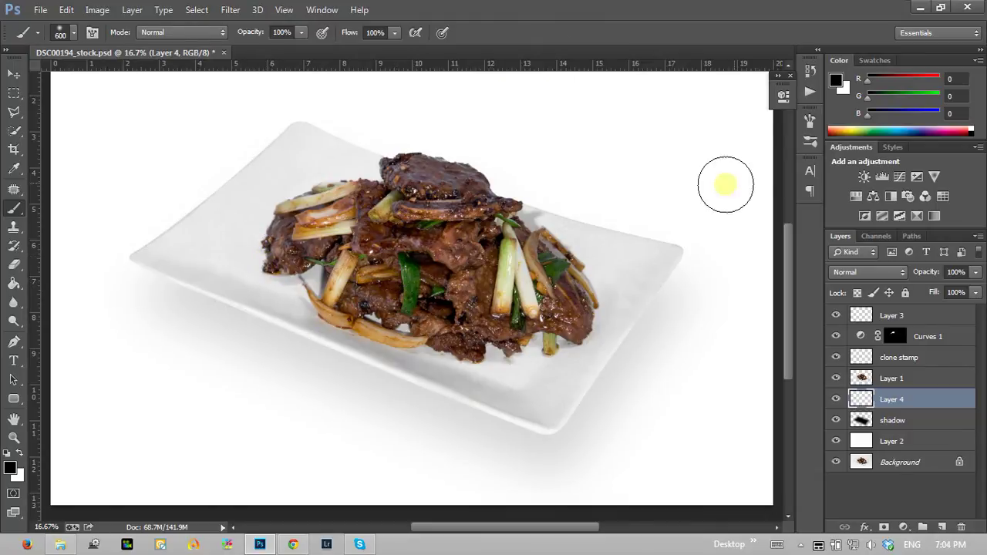
Turn off Shape Dynamics in the Brush settings, test a stroke, and zoom into the plate's left side.
{"action": "left_click", "coordinate": [809, 123]}
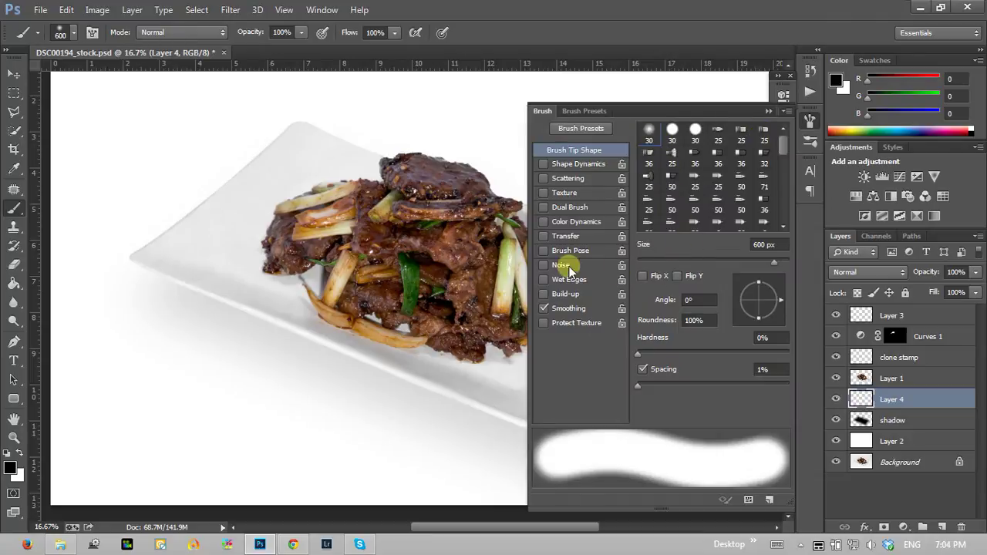
{"action": "left_click", "coordinate": [579, 163]}
{"action": "left_click", "coordinate": [543, 164]}
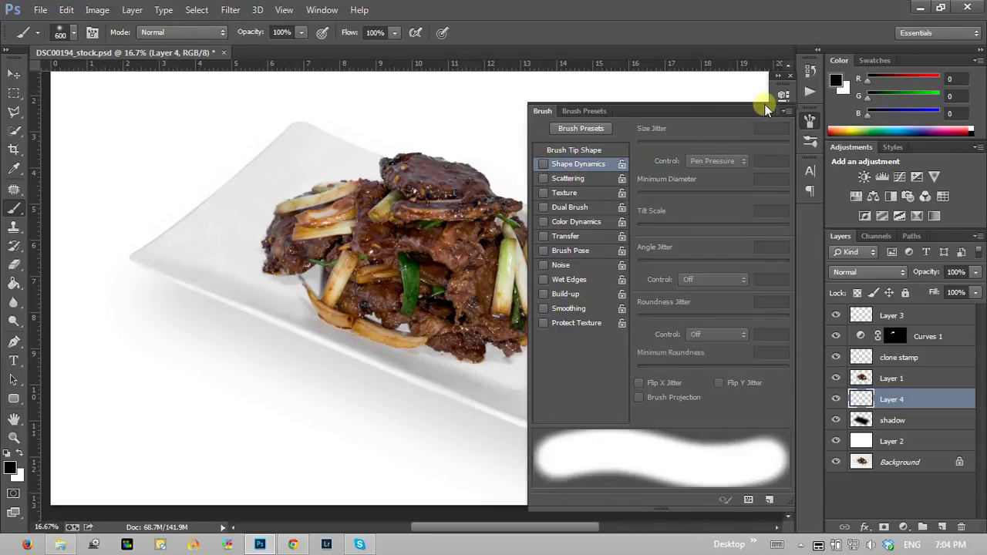
{"action": "left_click", "coordinate": [780, 97]}
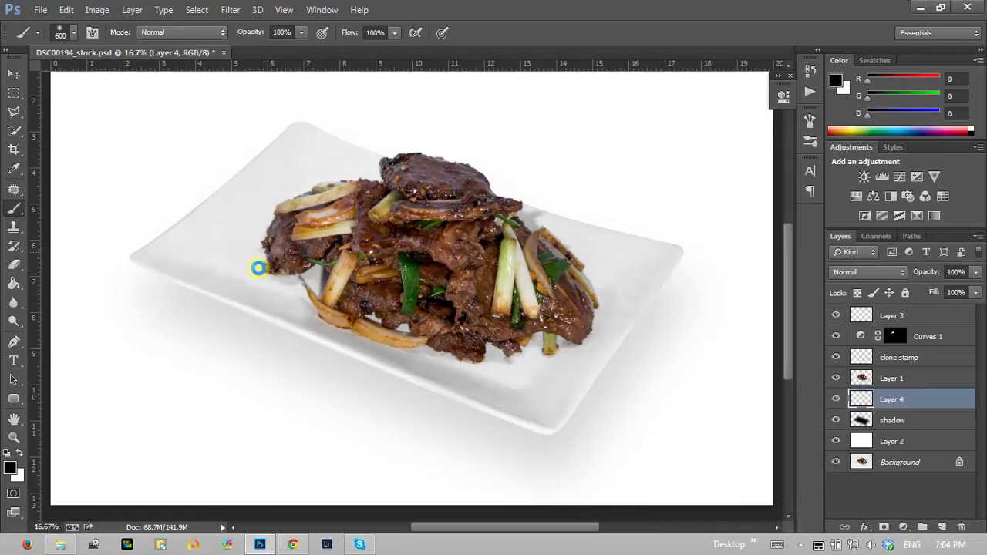
{"action": "left_click_drag", "start_coordinate": [261, 267], "coordinate": [347, 300]}
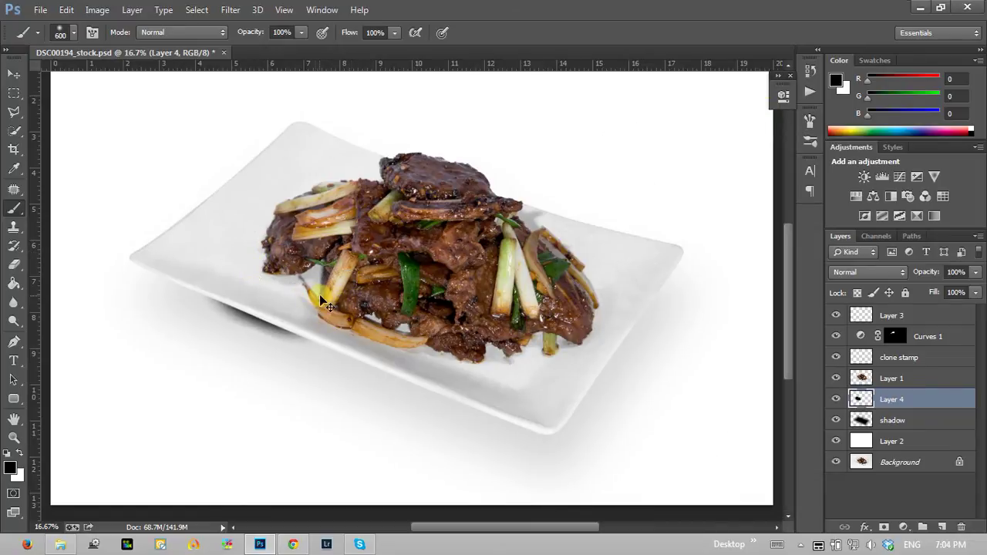
{"action": "key", "text": "ctrl+z"}
{"action": "left_click", "coordinate": [13, 437]}
{"action": "left_click", "coordinate": [208, 333]}
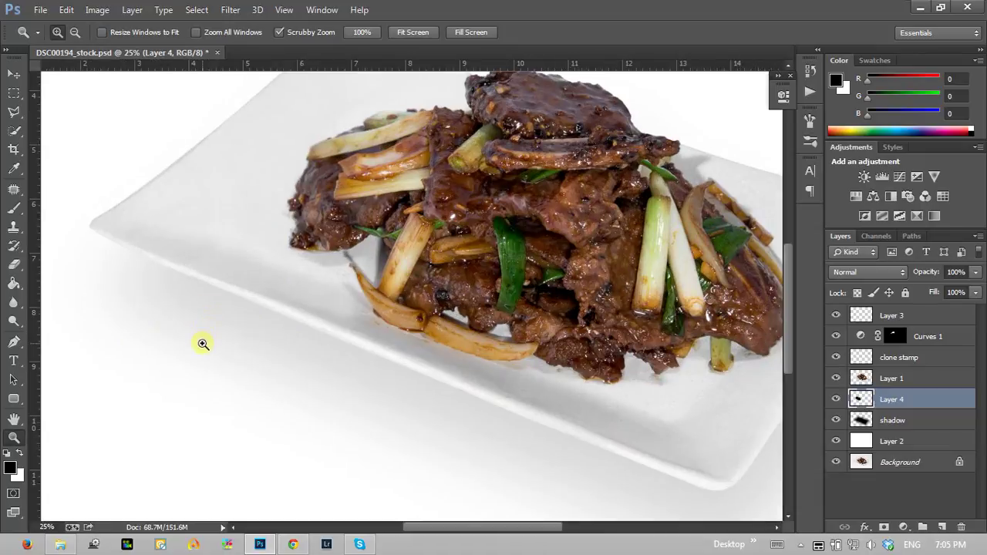
Paint a black contact shadow on Layer 4 along the plate's lower edge to the right corner.
{"action": "left_click", "coordinate": [203, 344]}
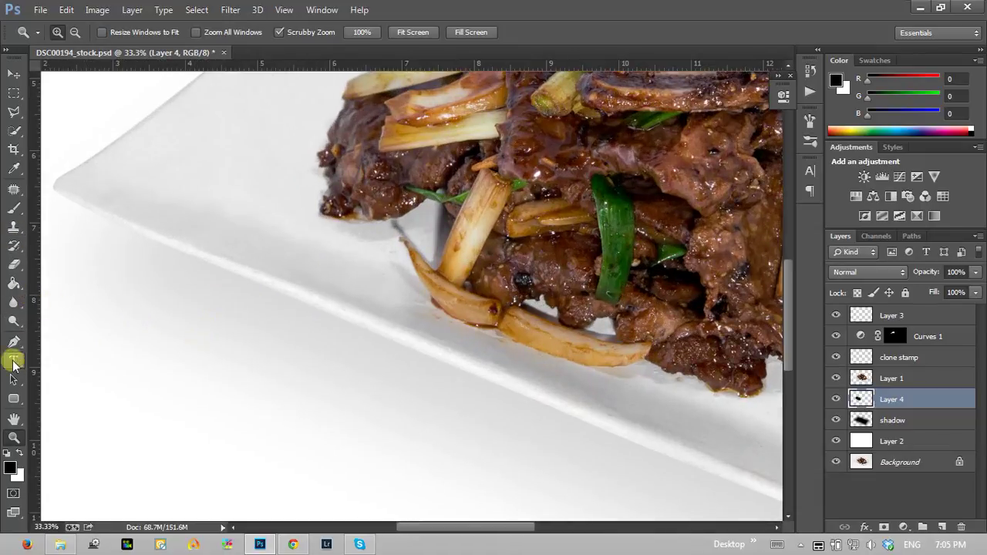
{"action": "left_click", "coordinate": [13, 208]}
{"action": "mouse_move", "coordinate": [267, 216]}
{"action": "left_mouse_down"}
{"action": "mouse_move", "coordinate": [710, 386]}
{"action": "mouse_move", "coordinate": [447, 293]}
{"action": "mouse_move", "coordinate": [284, 214]}
{"action": "left_mouse_up"}
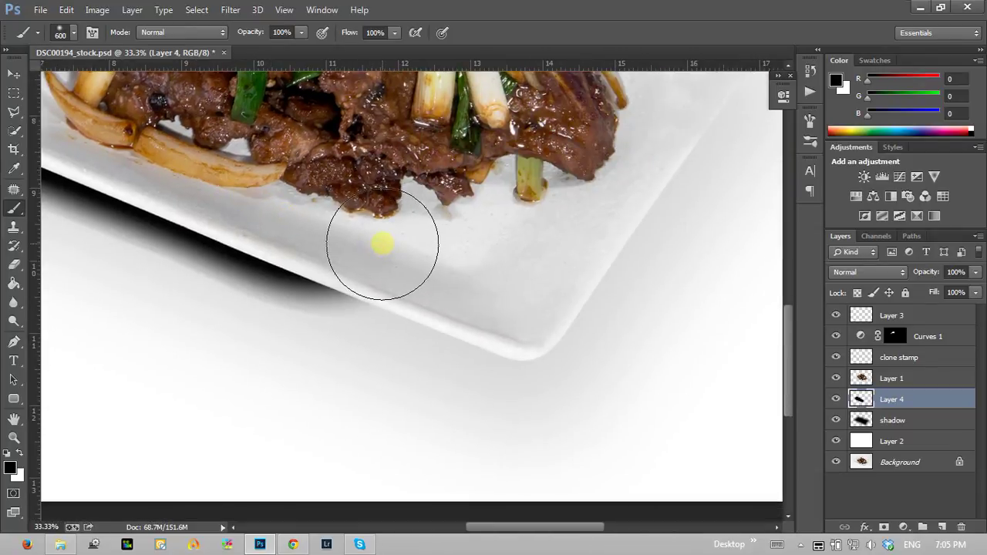
{"action": "mouse_move", "coordinate": [385, 231]}
{"action": "left_mouse_down"}
{"action": "mouse_move", "coordinate": [440, 249]}
{"action": "mouse_move", "coordinate": [532, 223]}
{"action": "mouse_move", "coordinate": [622, 132]}
{"action": "mouse_move", "coordinate": [525, 164]}
{"action": "mouse_move", "coordinate": [320, 341]}
{"action": "left_mouse_up"}
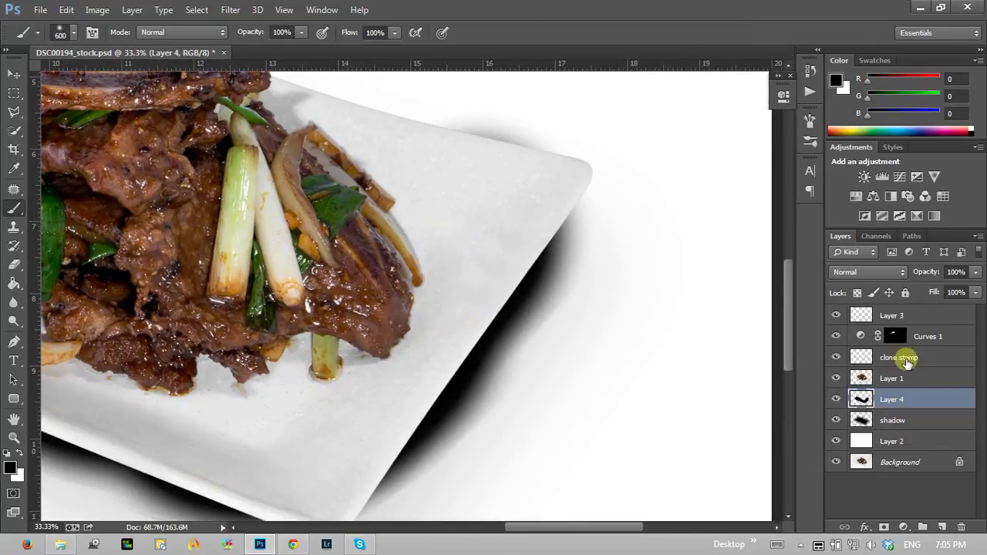
{"action": "left_click", "coordinate": [14, 438]}
{"action": "left_click_drag", "start_coordinate": [254, 308], "coordinate": [220, 253]}
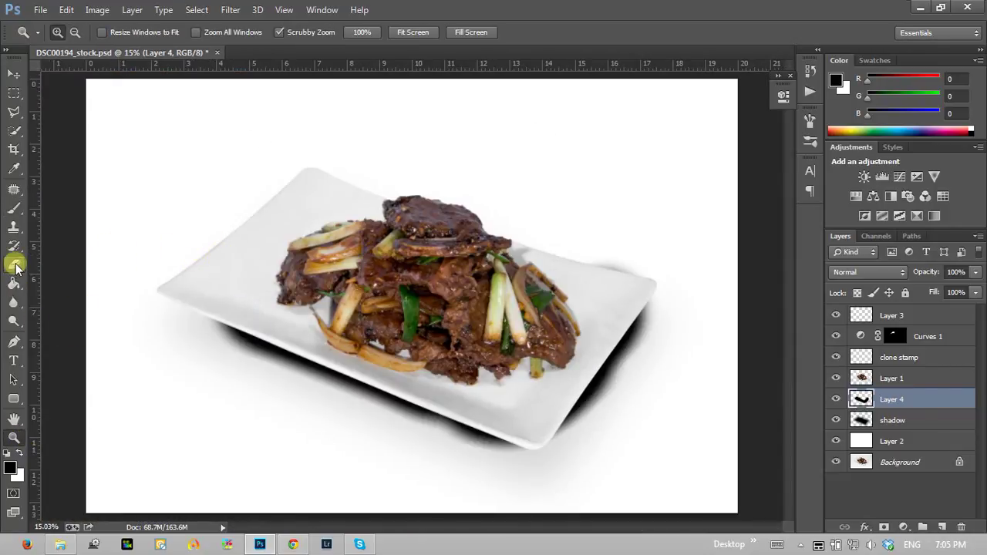
Enlarge the eraser to 600 and lower Layer 4's opacity to 24%.
{"action": "left_click", "coordinate": [14, 264]}
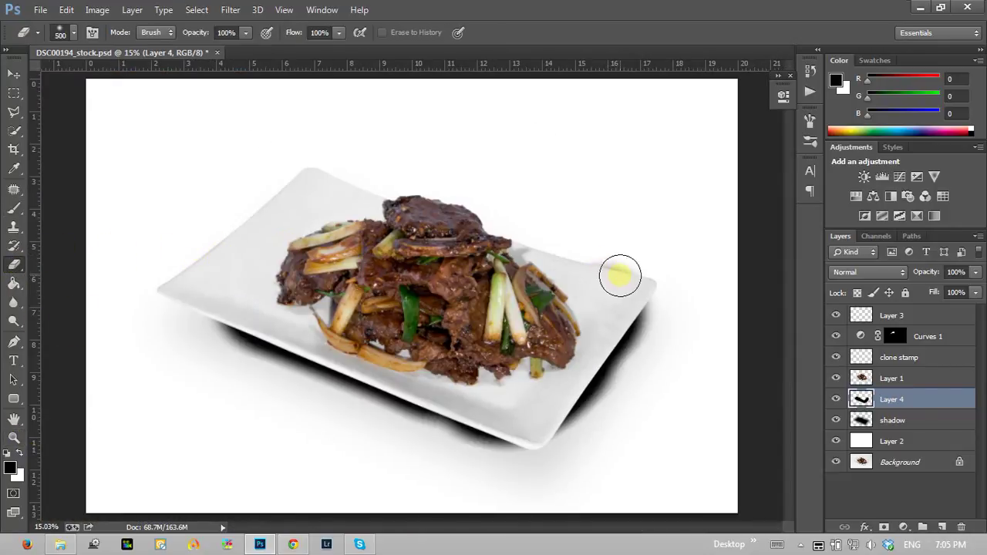
{"action": "key", "text": "bracketright"}
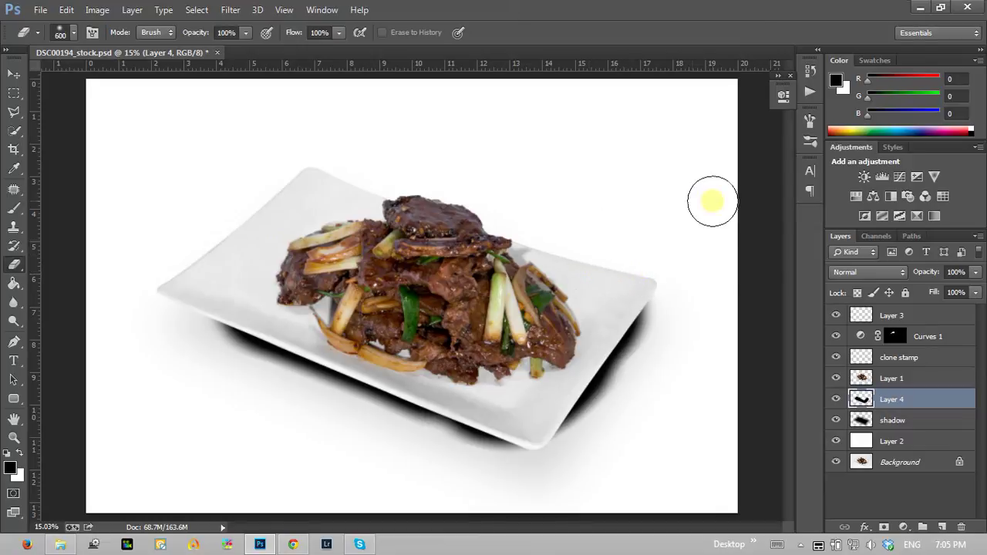
{"action": "left_click_drag", "start_coordinate": [926, 274], "coordinate": [872, 283]}
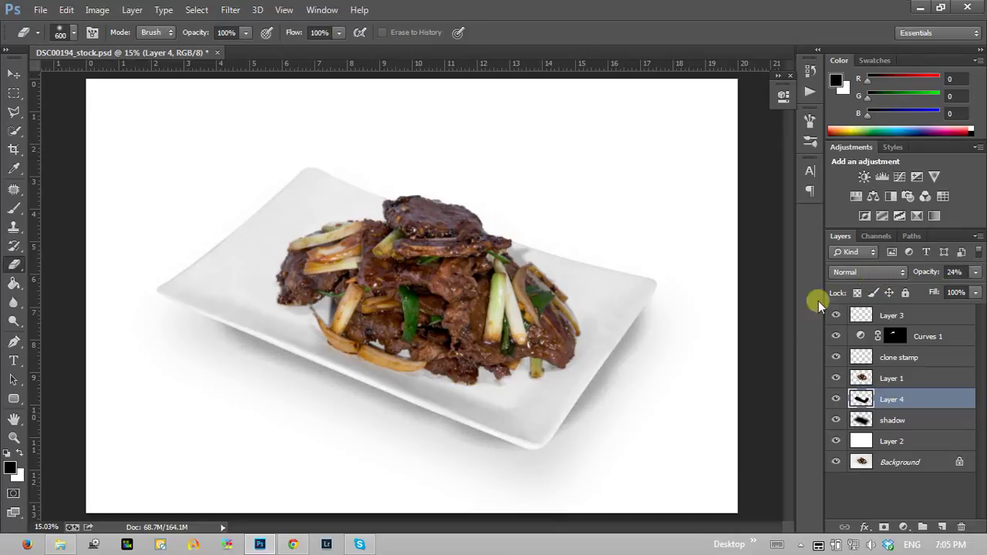
Paint faint shadow along the plate's left, lower and upper edges, then open the stock folder.
{"action": "left_click", "coordinate": [13, 209]}
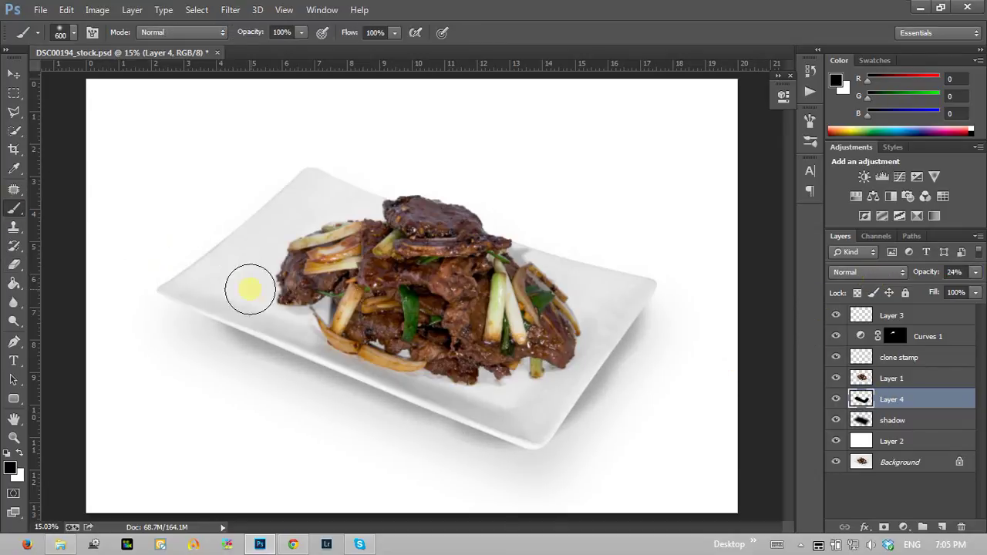
{"action": "left_click_drag", "start_coordinate": [233, 297], "coordinate": [253, 299]}
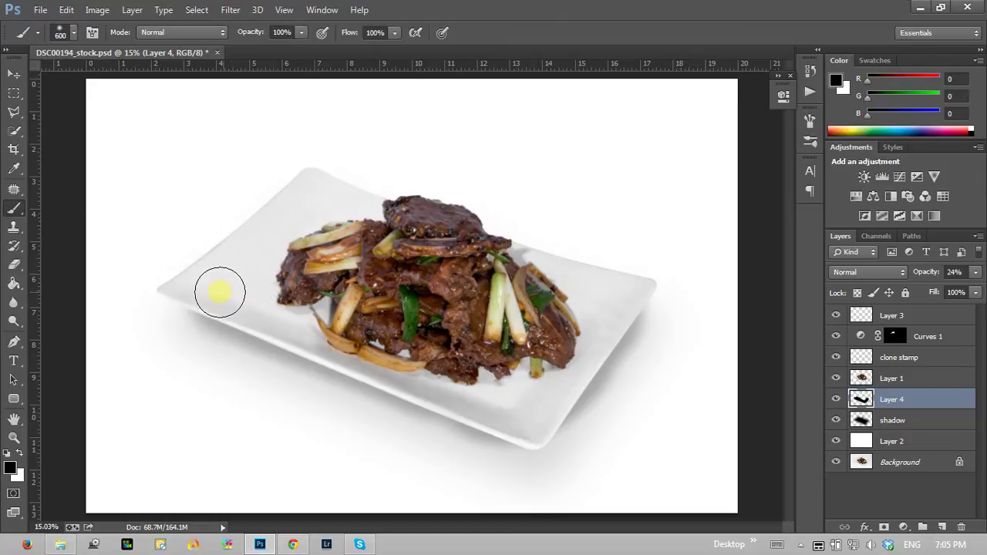
{"action": "left_click_drag", "start_coordinate": [456, 377], "coordinate": [536, 398]}
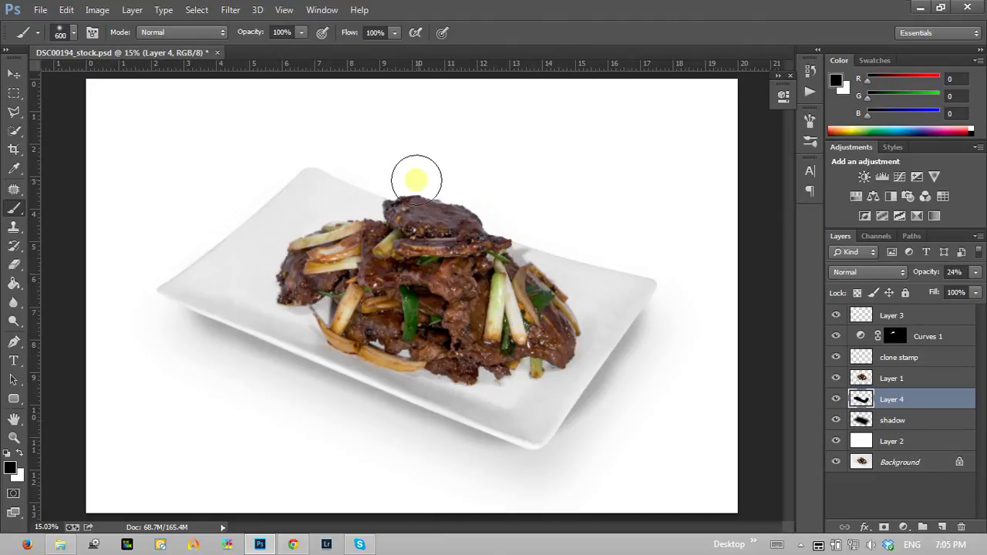
{"action": "mouse_move", "coordinate": [277, 296]}
{"action": "left_mouse_down"}
{"action": "mouse_move", "coordinate": [262, 299]}
{"action": "mouse_move", "coordinate": [213, 165]}
{"action": "mouse_move", "coordinate": [271, 300]}
{"action": "mouse_move", "coordinate": [288, 308]}
{"action": "mouse_move", "coordinate": [299, 374]}
{"action": "left_mouse_up"}
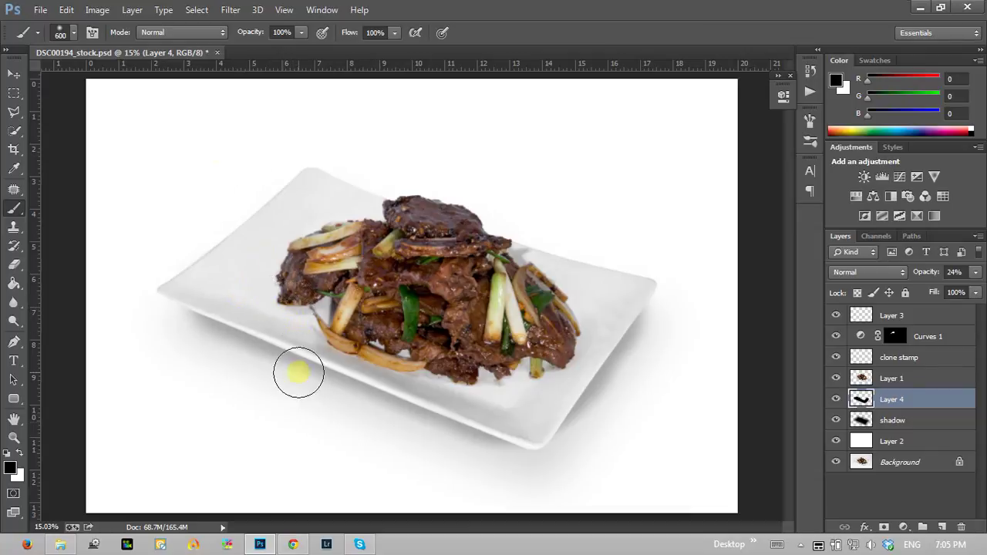
{"action": "left_click", "coordinate": [60, 545]}
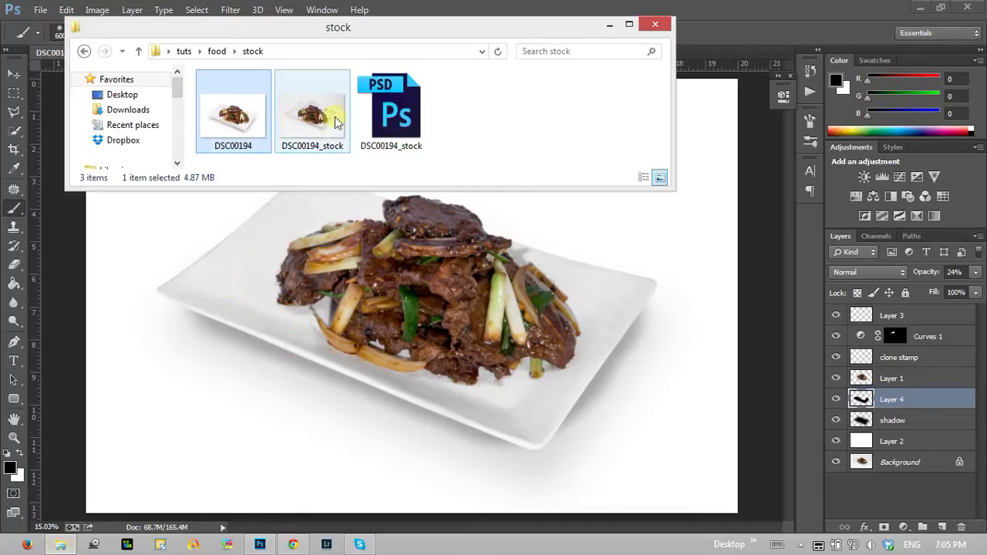
Preview DSC00194 in Windows Photo Viewer, then close the viewer and the stock folder.
{"action": "double_click", "coordinate": [234, 117]}
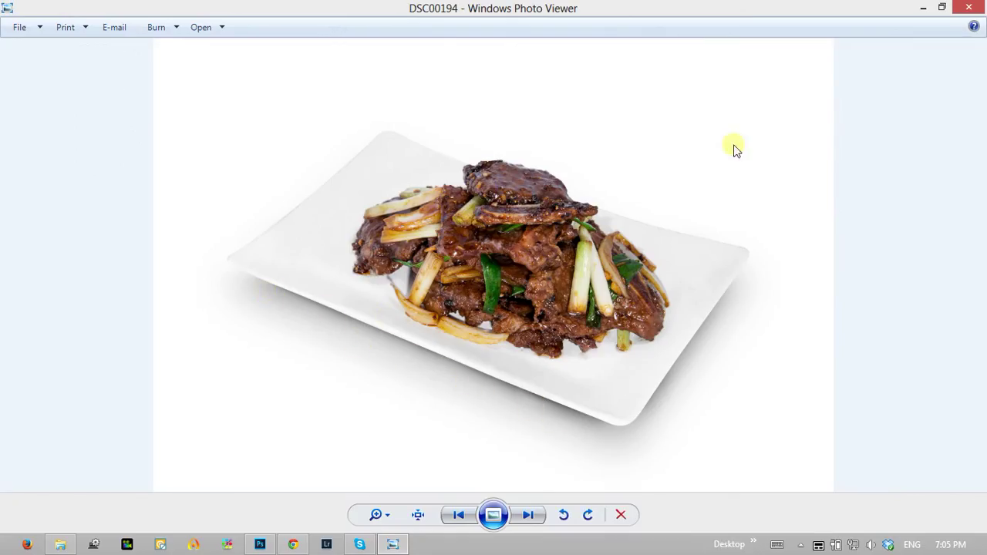
{"action": "left_click", "coordinate": [964, 9]}
{"action": "left_click", "coordinate": [705, 16]}
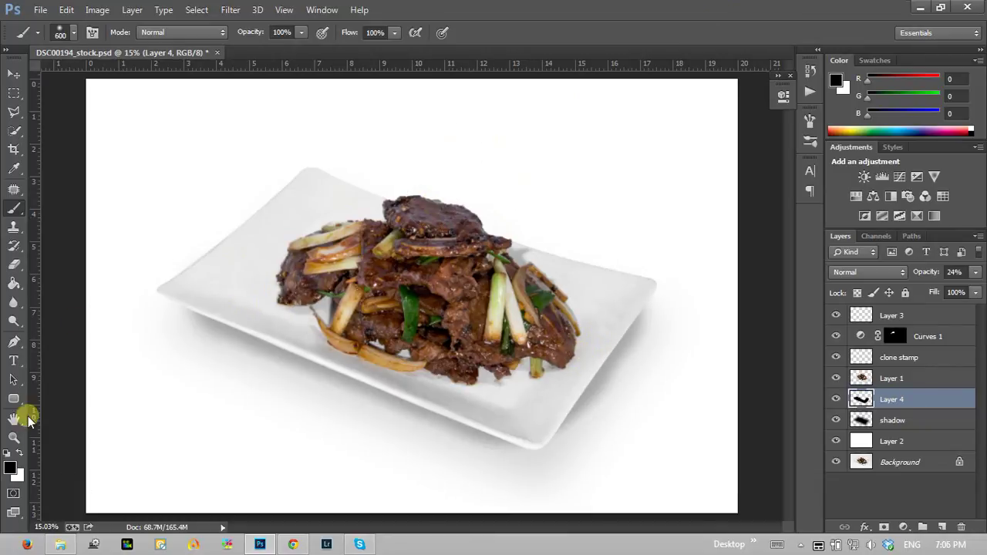
Zoom in on the meat, select Layer 1, and add a Curves adjustment layer.
{"action": "left_click", "coordinate": [14, 437]}
{"action": "left_click", "coordinate": [395, 251]}
{"action": "left_click", "coordinate": [399, 255]}
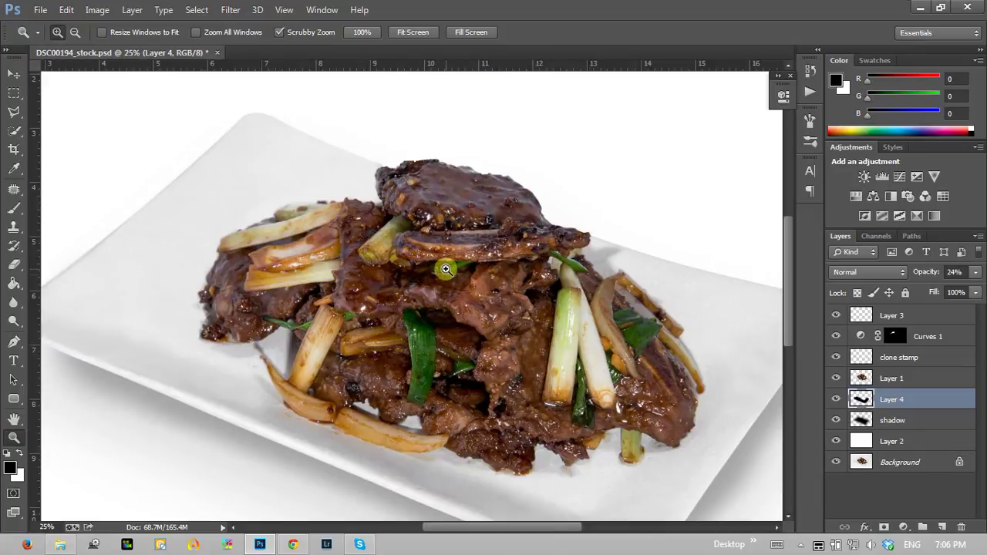
{"action": "left_click", "coordinate": [917, 317]}
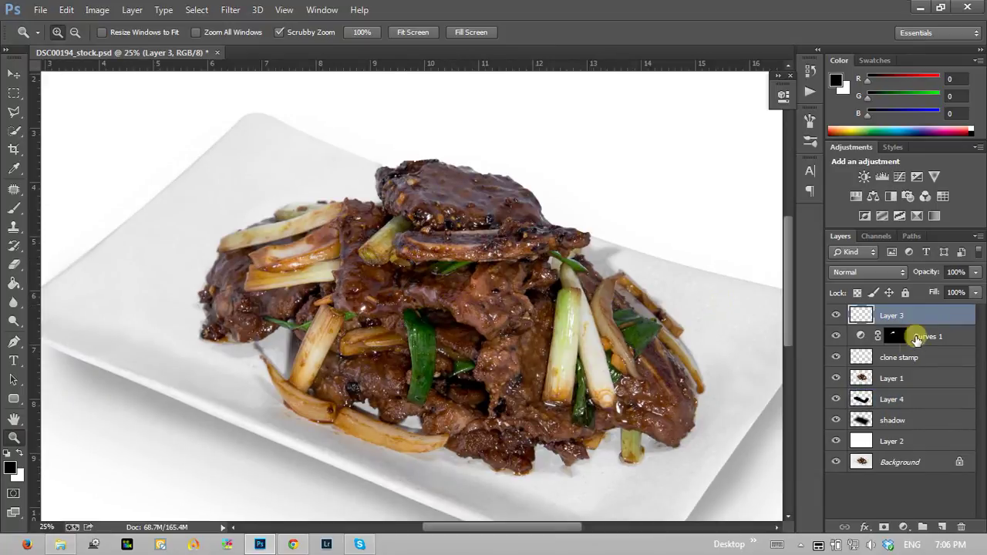
{"action": "left_click", "coordinate": [910, 379]}
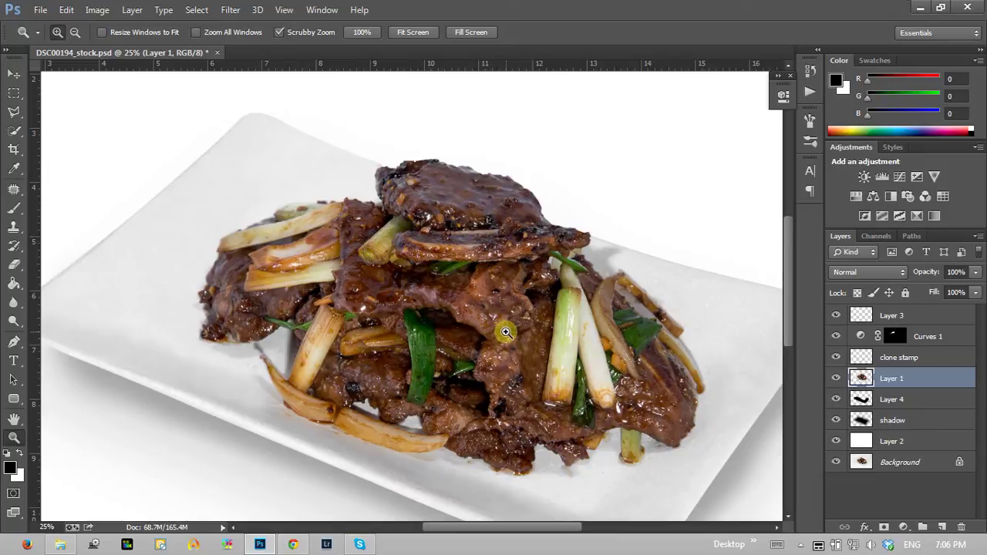
{"action": "left_click", "coordinate": [903, 526]}
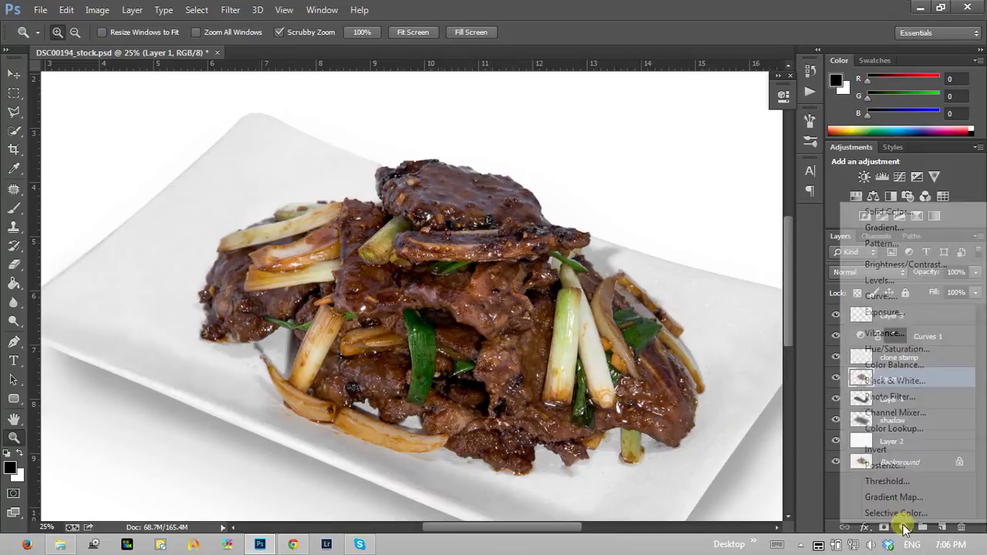
{"action": "left_click", "coordinate": [903, 530]}
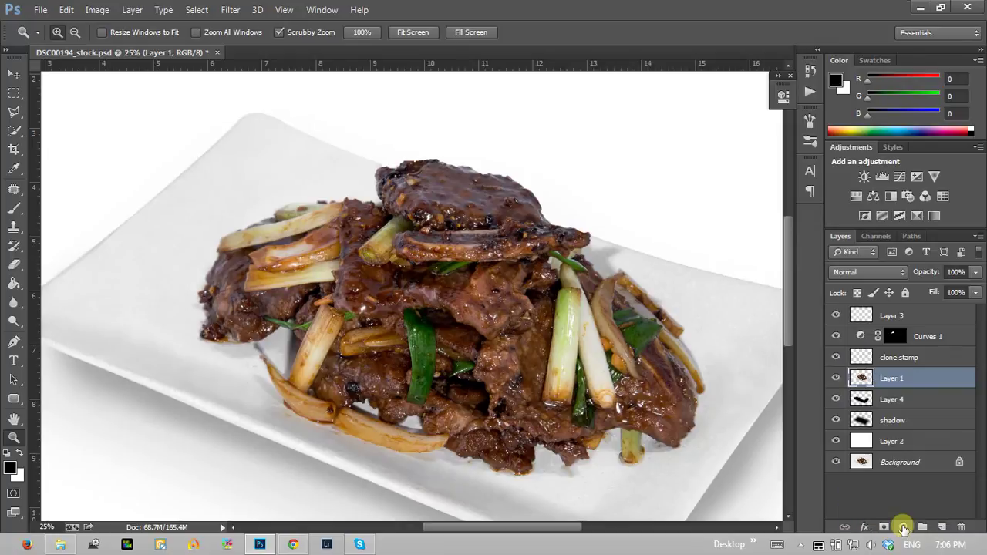
{"action": "left_click", "coordinate": [902, 529]}
{"action": "left_click", "coordinate": [906, 527]}
{"action": "left_click", "coordinate": [902, 531]}
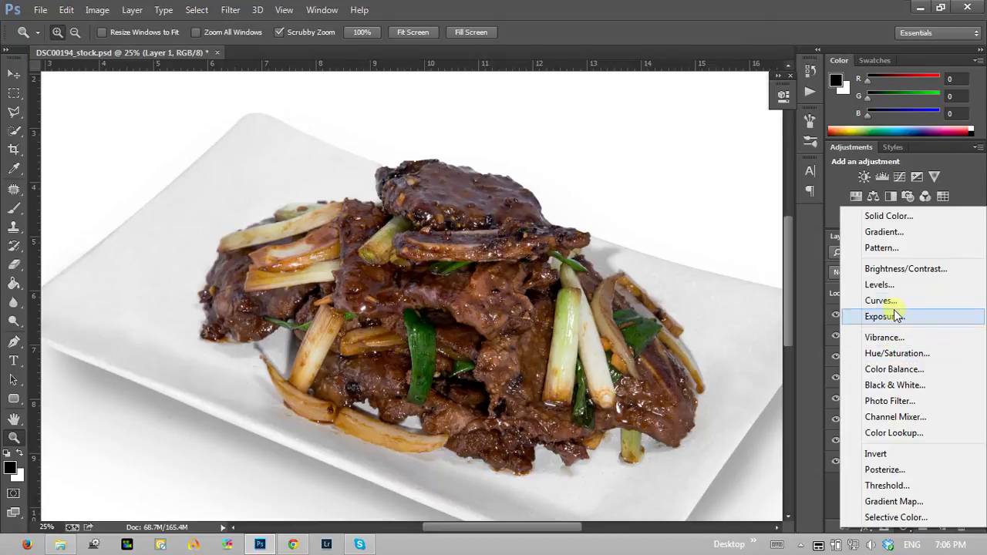
{"action": "left_click", "coordinate": [883, 301]}
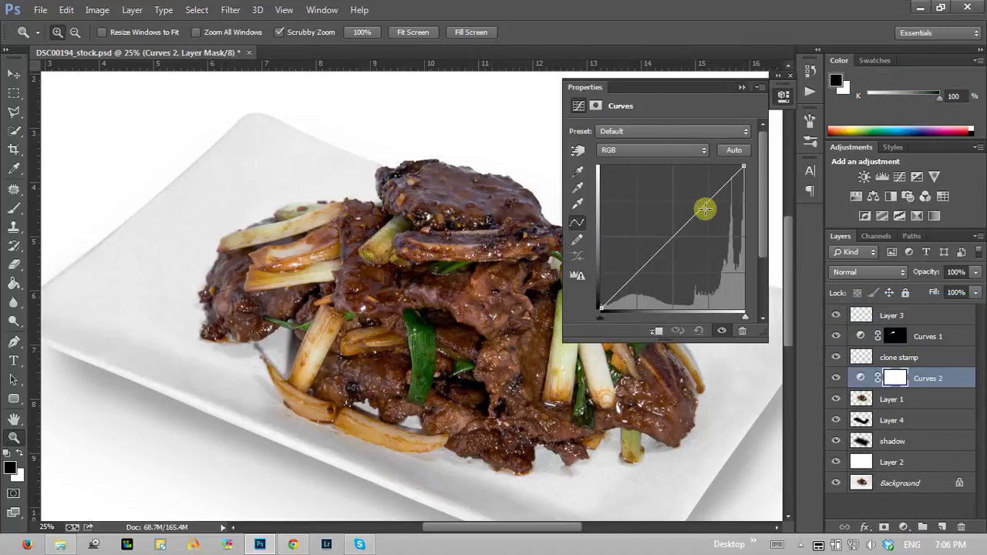
Shape an S-curve that brightens the dish and deepens shadows, comparing before and after.
{"action": "left_click_drag", "start_coordinate": [705, 209], "coordinate": [697, 202]}
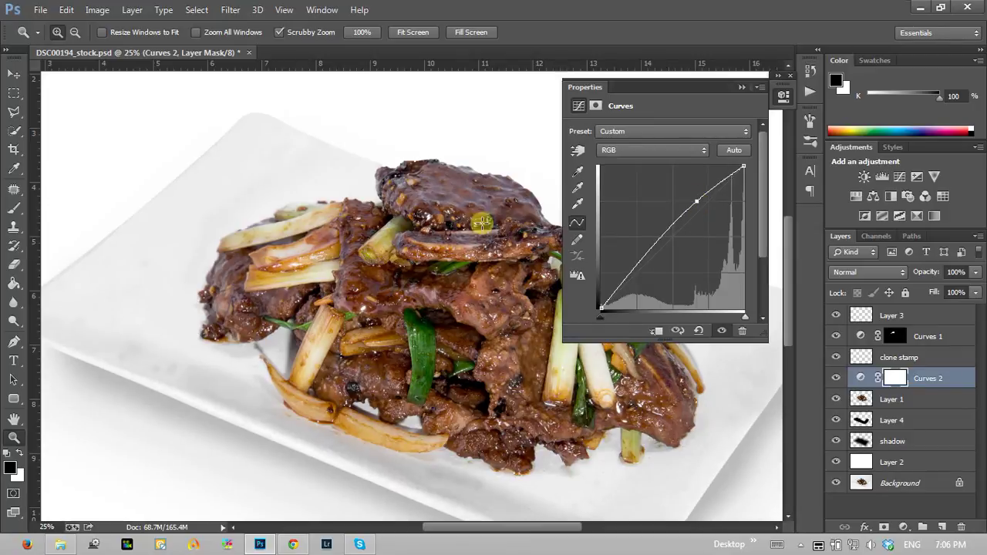
{"action": "left_click_drag", "start_coordinate": [633, 267], "coordinate": [640, 273]}
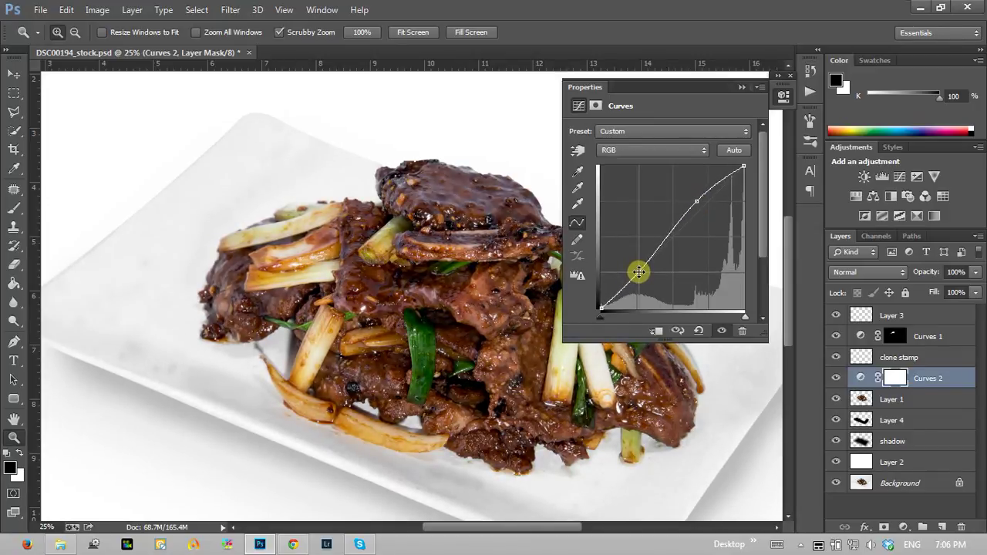
{"action": "left_click_drag", "start_coordinate": [696, 202], "coordinate": [697, 201]}
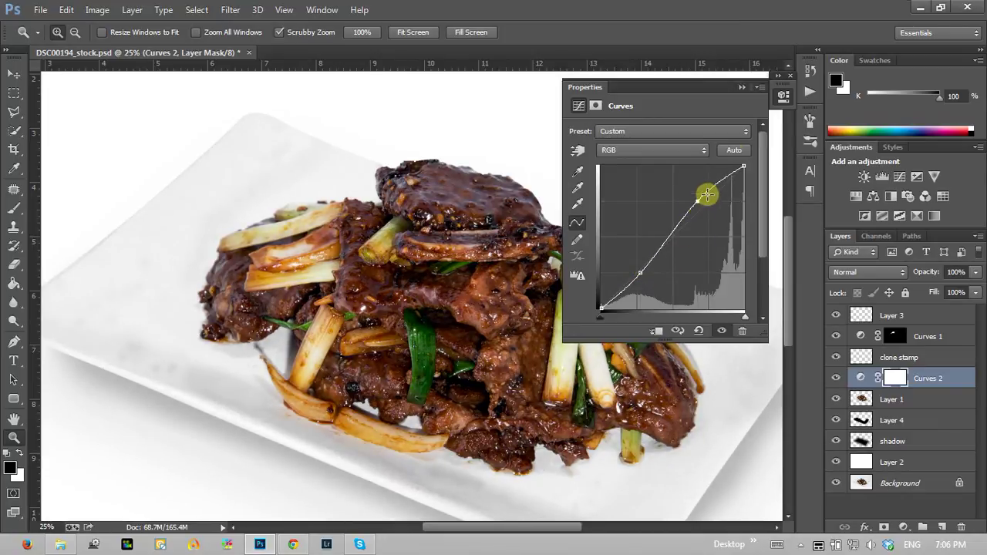
{"action": "left_click", "coordinate": [740, 88]}
{"action": "left_click", "coordinate": [836, 379]}
{"action": "left_click", "coordinate": [836, 379]}
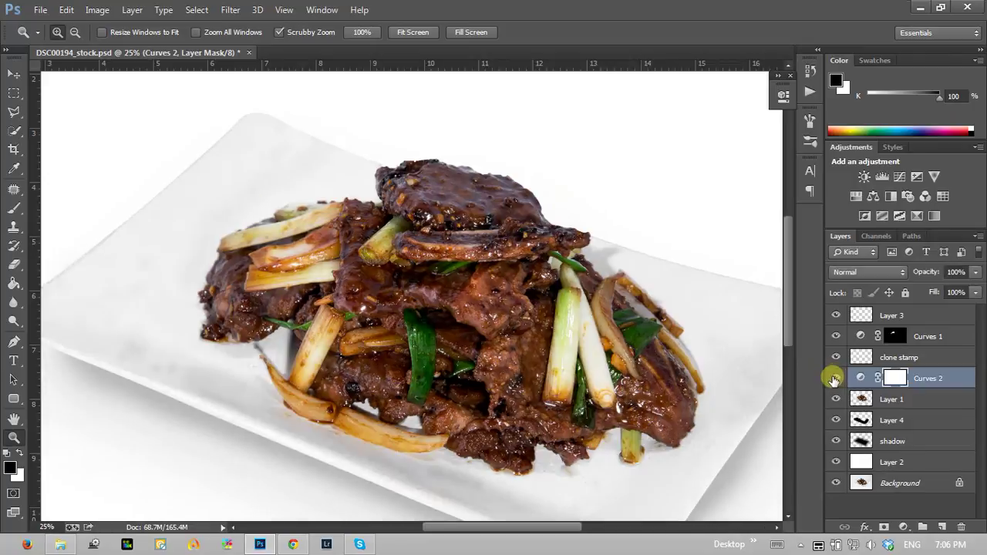
{"action": "left_click", "coordinate": [836, 379]}
{"action": "left_click", "coordinate": [836, 378]}
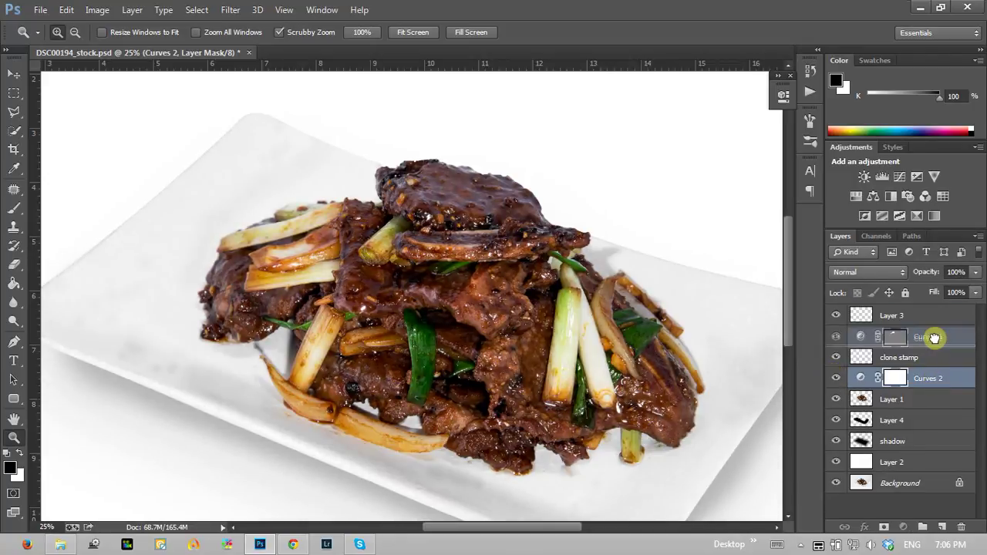
Move Curves 2 to the top of the layer stack and compare it on and off.
{"action": "left_click_drag", "start_coordinate": [935, 383], "coordinate": [925, 315]}
{"action": "left_click", "coordinate": [837, 316]}
{"action": "left_click", "coordinate": [838, 317]}
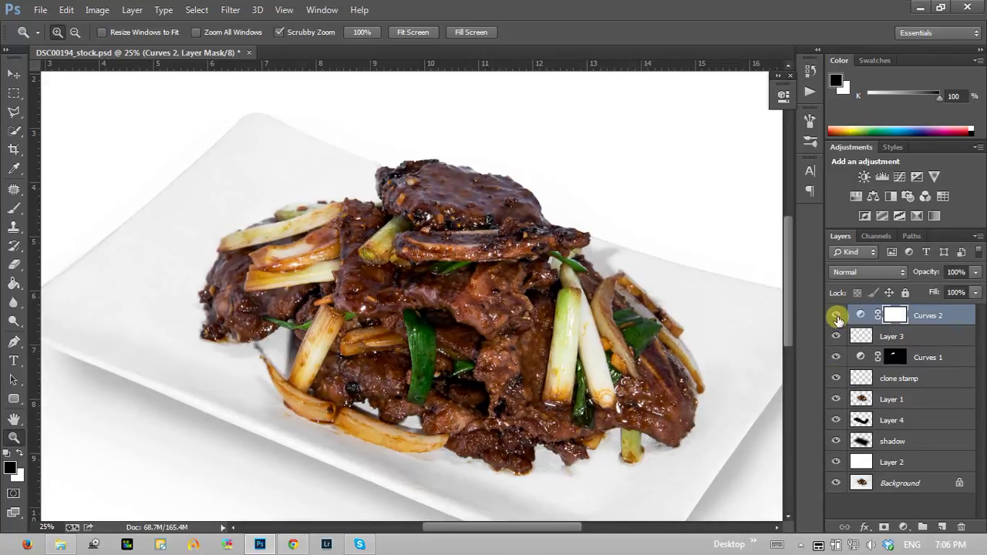
{"action": "left_click", "coordinate": [838, 317]}
{"action": "left_click", "coordinate": [837, 317]}
{"action": "left_click", "coordinate": [837, 318]}
{"action": "left_click", "coordinate": [837, 318]}
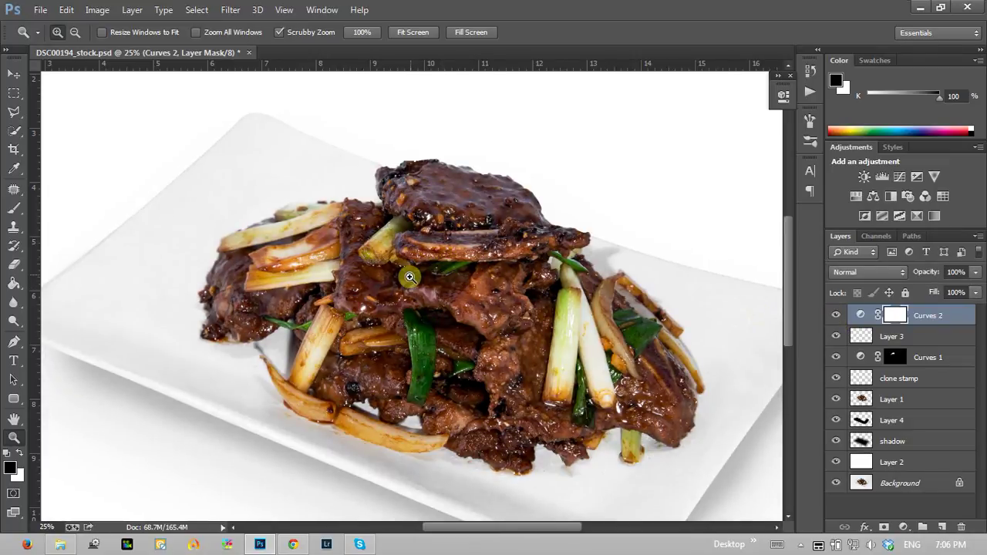
{"action": "key", "text": "alt"}
{"action": "left_click", "coordinate": [437, 295], "text": "alt"}
{"action": "left_click", "coordinate": [437, 289]}
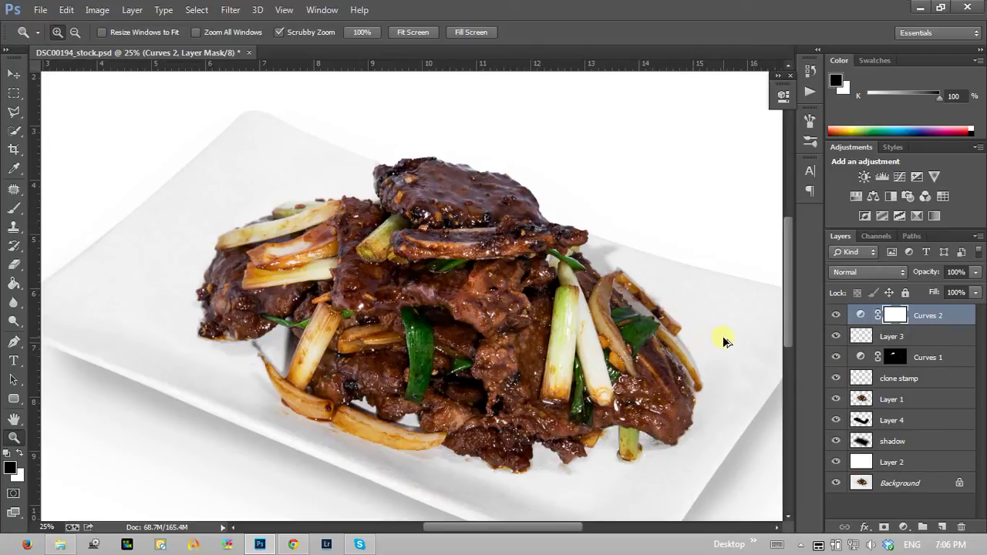
Stamp all visible layers into a new top Layer 5 and browse the Filter menu for High Pass.
{"action": "key", "text": "ctrl+shift+alt+n"}
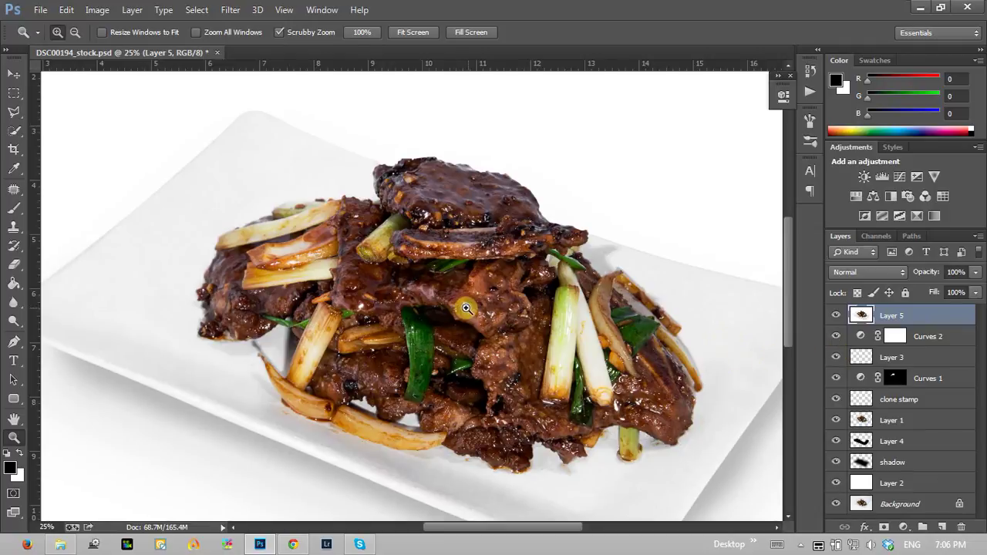
{"action": "left_click", "coordinate": [230, 11]}
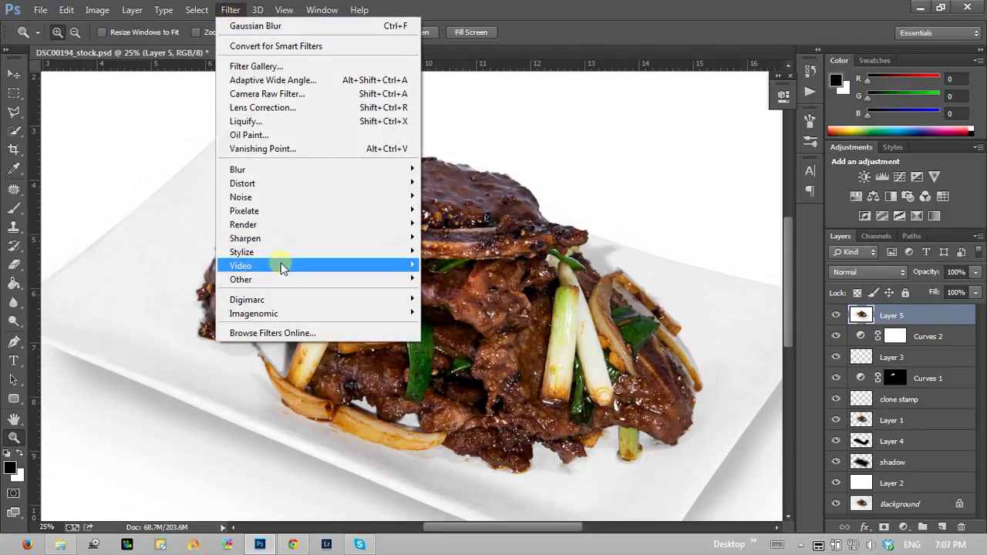
{"action": "mouse_move", "coordinate": [241, 279]}
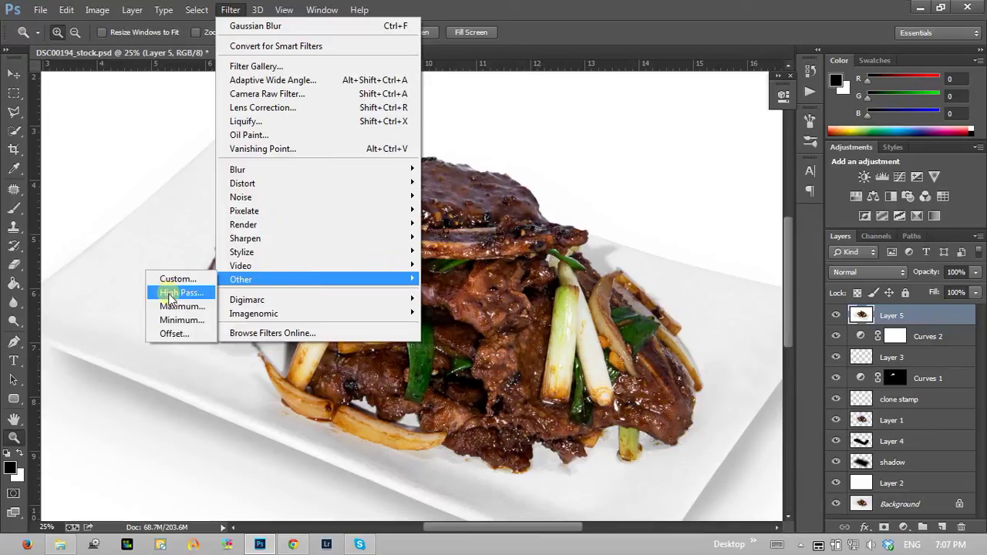
{"action": "left_click", "coordinate": [551, 5]}
{"action": "left_click", "coordinate": [230, 10]}
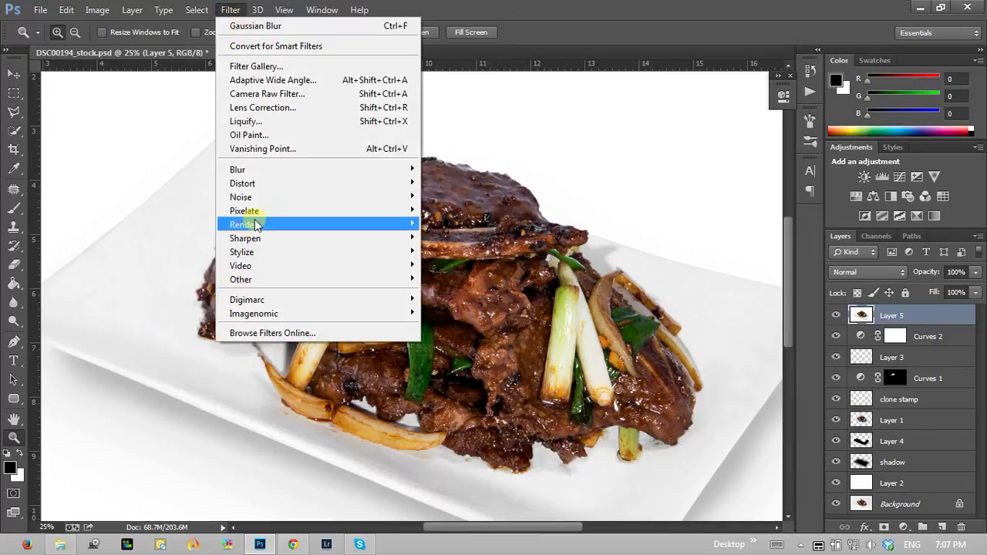
{"action": "key", "text": "Escape"}
{"action": "key", "text": "space"}
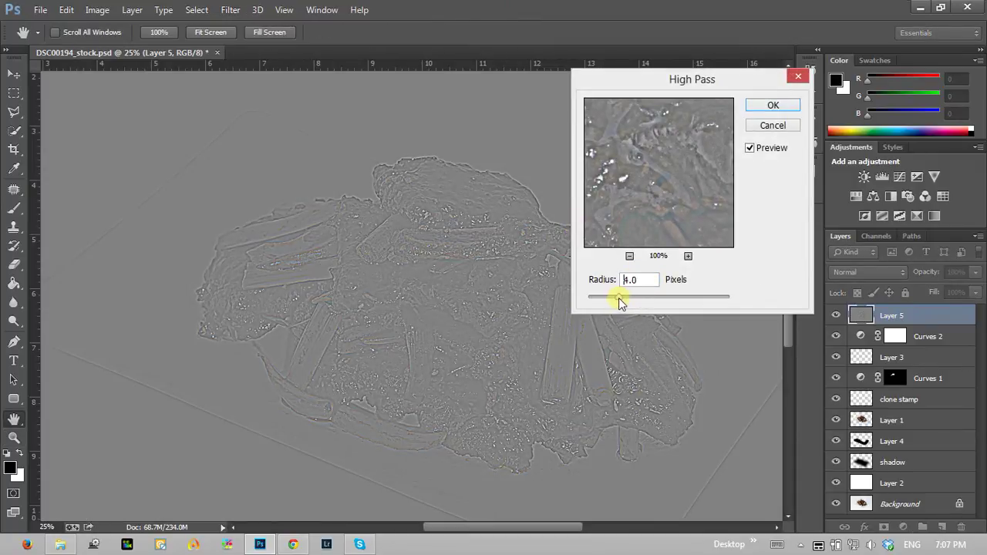
{"action": "left_click", "coordinate": [769, 105]}
{"action": "left_click_drag", "start_coordinate": [493, 249], "coordinate": [476, 241]}
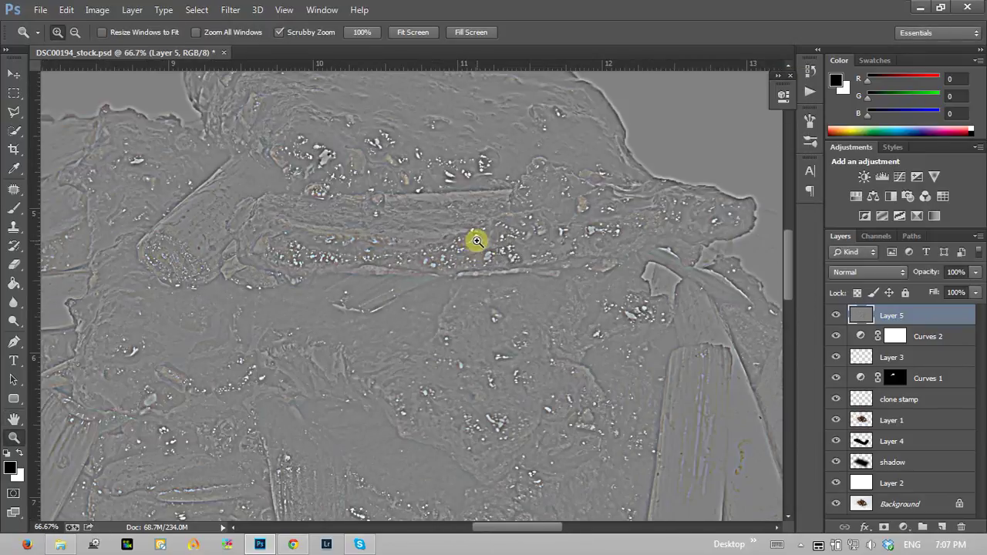
{"action": "right_click", "coordinate": [476, 240]}
{"action": "left_click", "coordinate": [493, 251]}
{"action": "left_click", "coordinate": [432, 273], "text": "alt"}
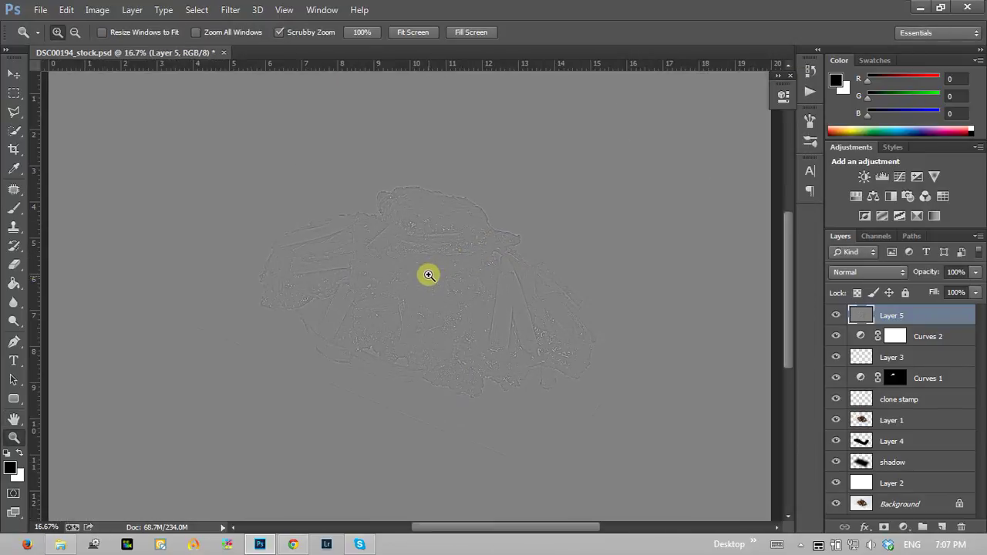
{"action": "left_click", "coordinate": [880, 274]}
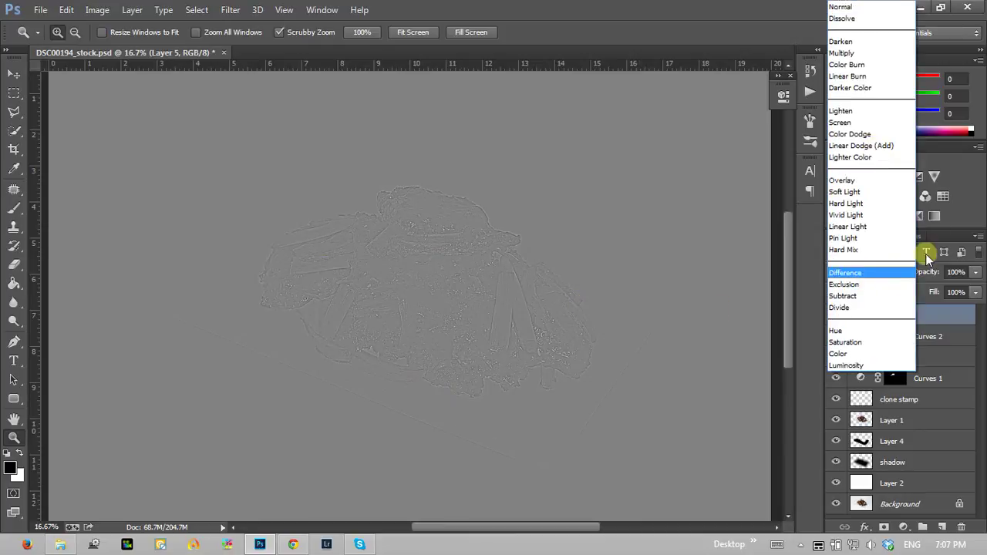
{"action": "left_click", "coordinate": [962, 217]}
{"action": "left_click", "coordinate": [882, 275]}
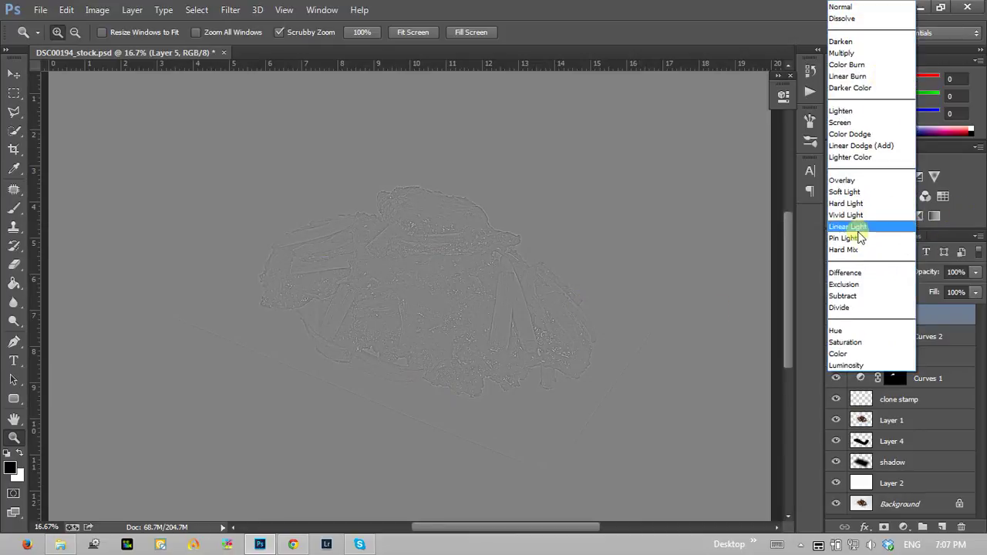
{"action": "left_click", "coordinate": [956, 317]}
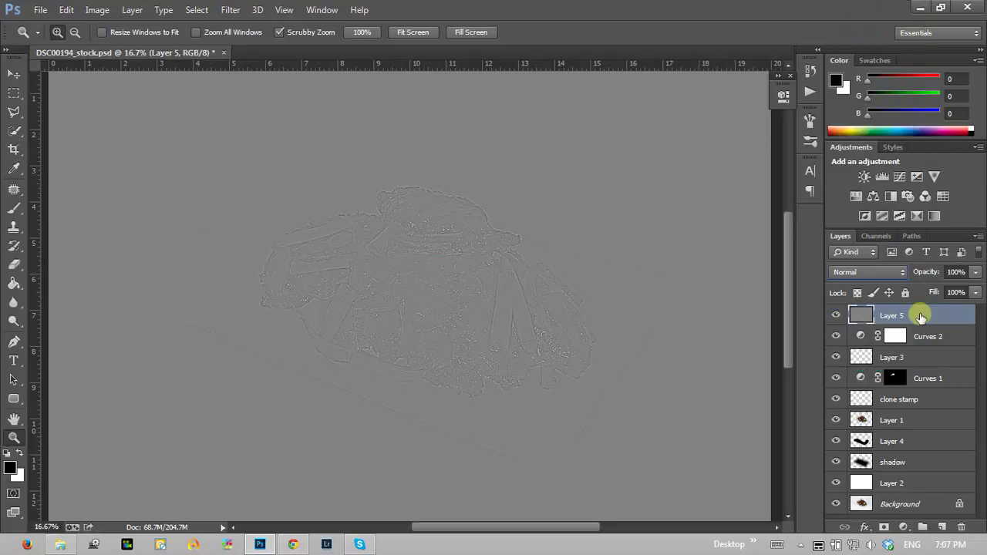
{"action": "left_click", "coordinate": [880, 275]}
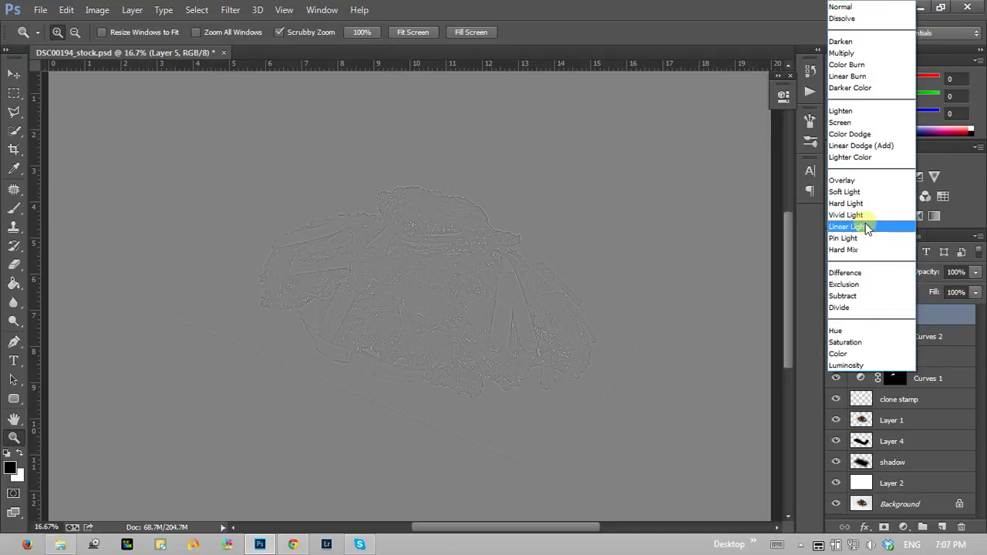
{"action": "left_click", "coordinate": [864, 194]}
{"action": "left_click", "coordinate": [408, 269]}
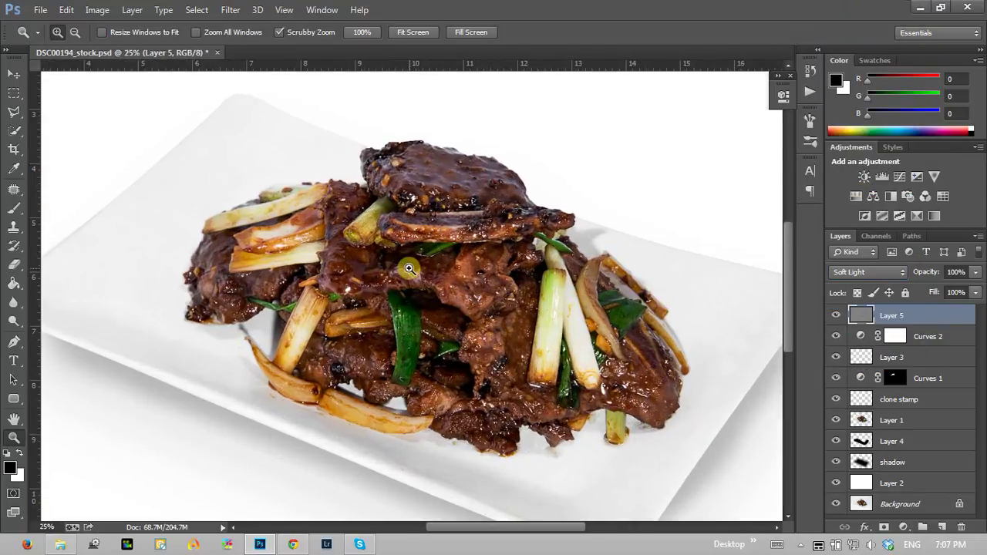
{"action": "left_click", "coordinate": [401, 270]}
{"action": "right_click", "coordinate": [380, 264]}
{"action": "left_click", "coordinate": [405, 279]}
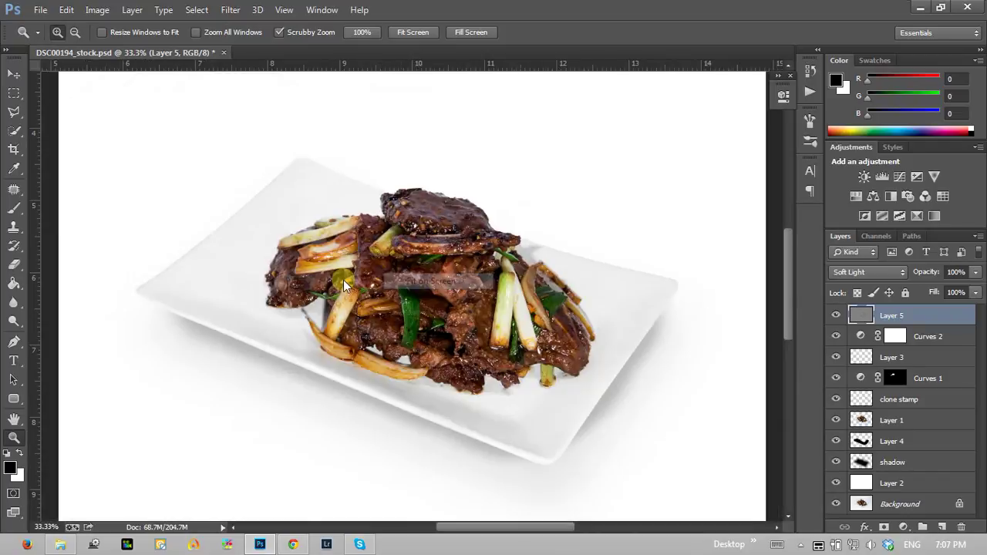
{"action": "left_click", "coordinate": [403, 284]}
{"action": "left_click", "coordinate": [392, 280]}
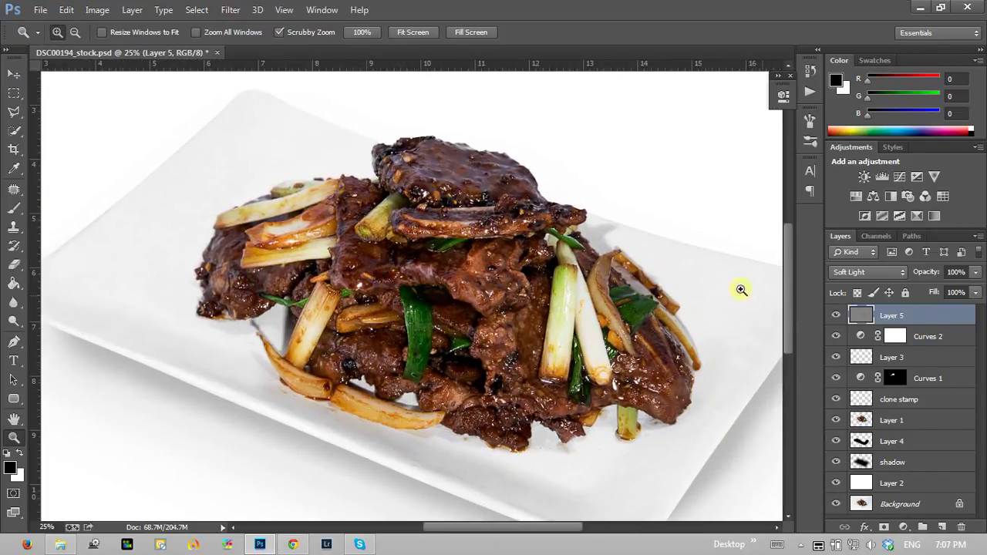
{"action": "left_click", "coordinate": [861, 316]}
Undo the Soft Light and High Pass changes, then convert Layer 5 to a smart object.
{"action": "key", "text": "ctrl+alt+z"}
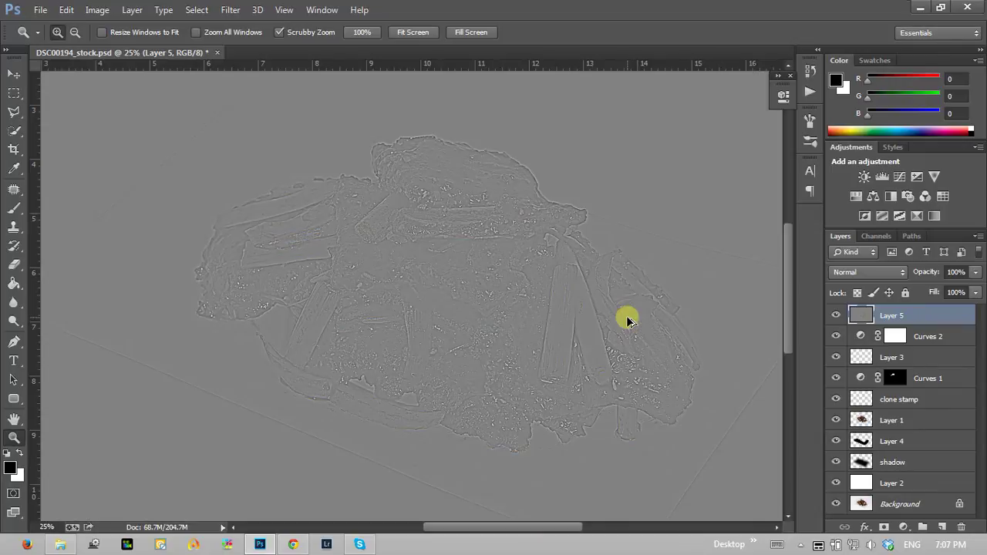
{"action": "key", "text": "ctrl+alt+z"}
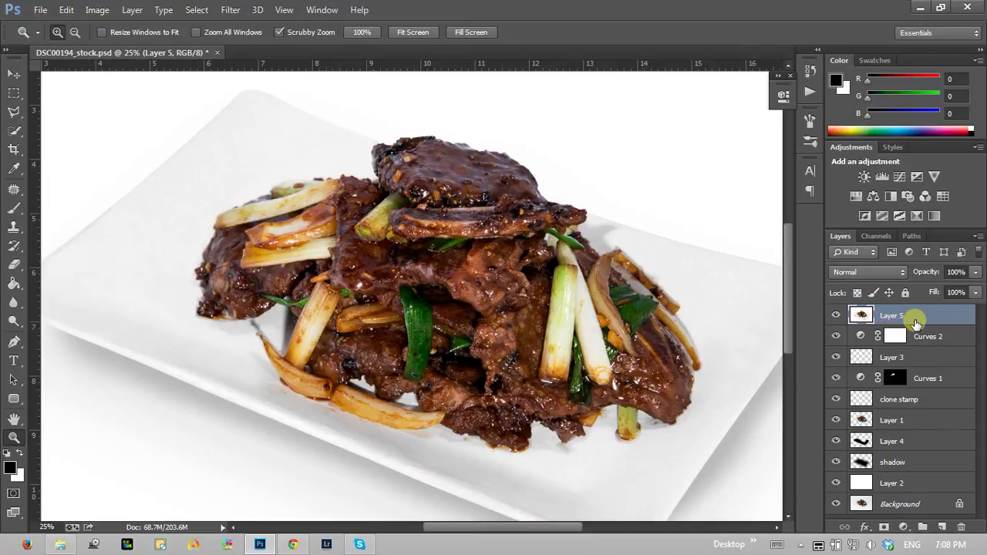
{"action": "right_click", "coordinate": [907, 317]}
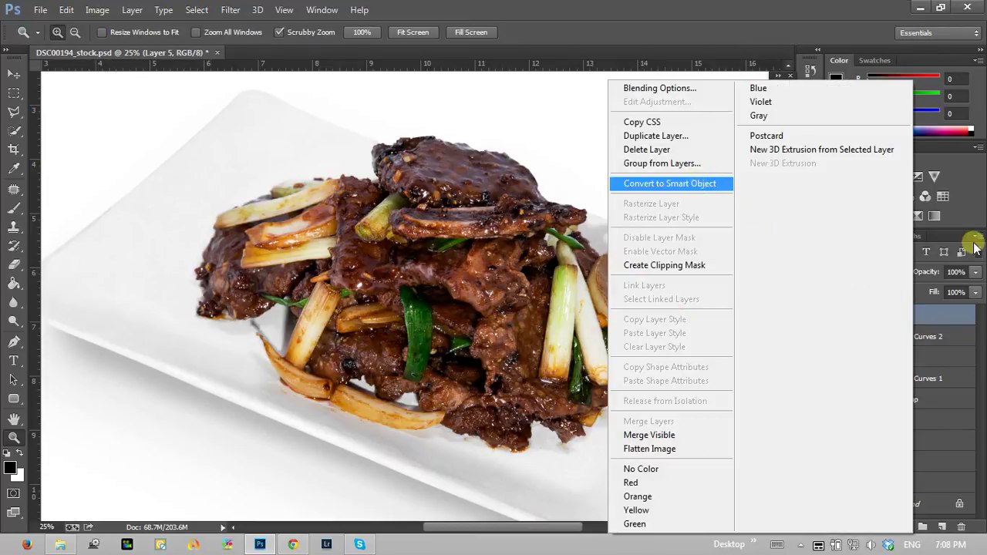
{"action": "left_click", "coordinate": [968, 216]}
{"action": "right_click", "coordinate": [899, 315]}
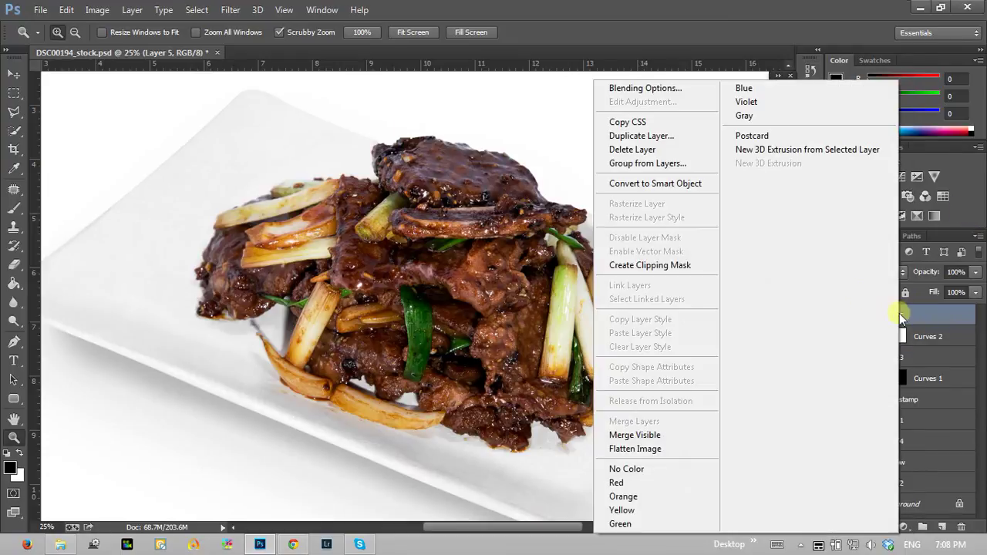
{"action": "left_click", "coordinate": [678, 185]}
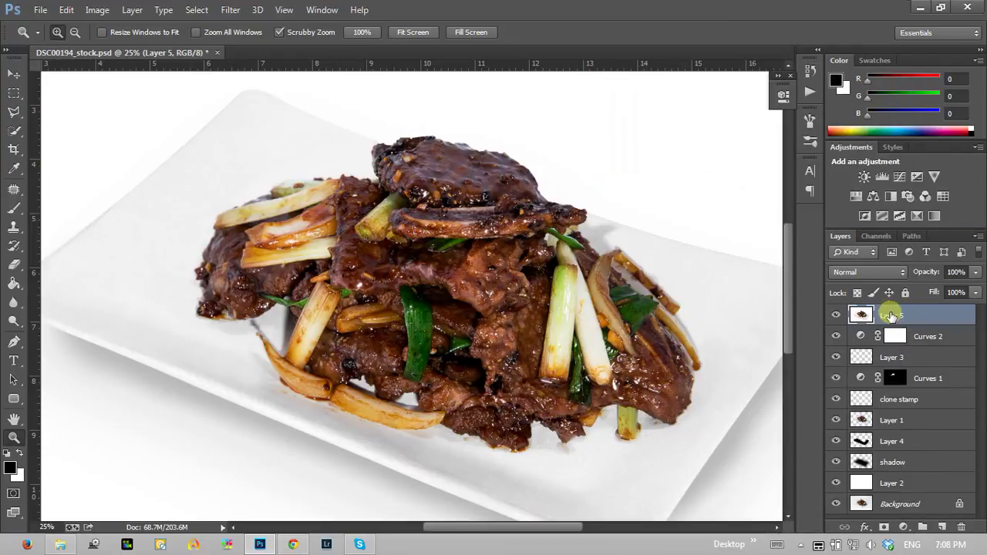
Apply High Pass to Layer 5 as a smart filter and edit its radius to about 3.4 pixels.
{"action": "left_click", "coordinate": [237, 14]}
{"action": "mouse_move", "coordinate": [241, 280]}
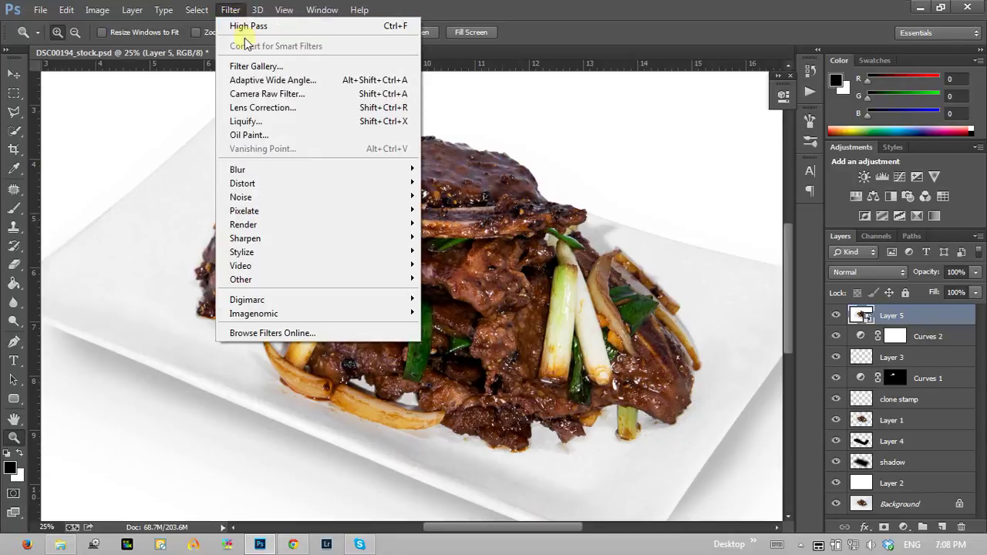
{"action": "left_click", "coordinate": [168, 299]}
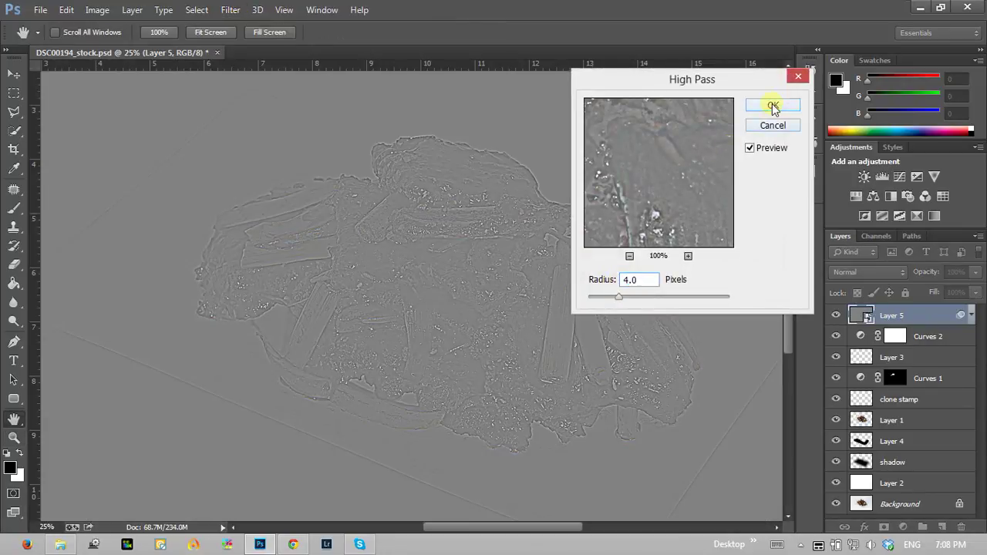
{"action": "left_click", "coordinate": [772, 103]}
{"action": "key", "text": "z"}
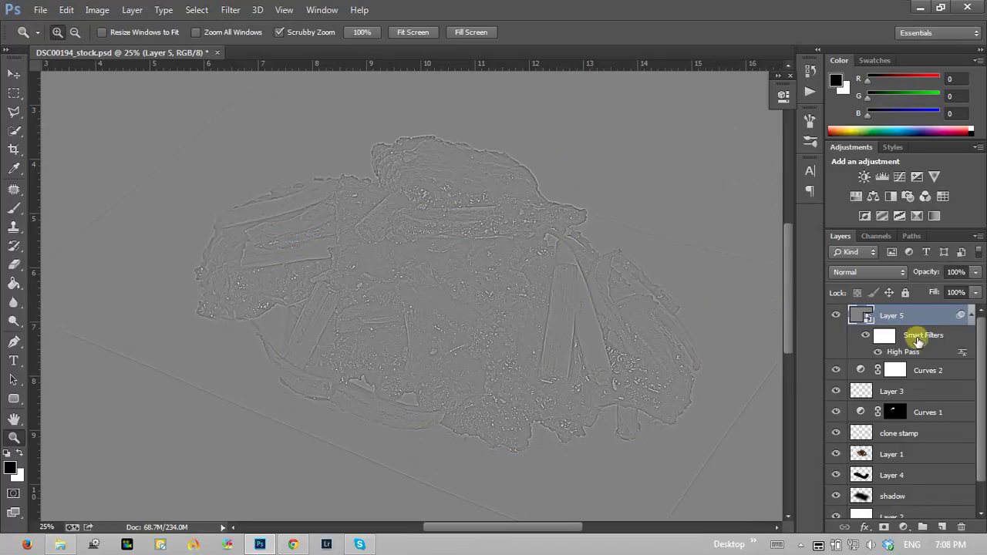
{"action": "double_click", "coordinate": [950, 352]}
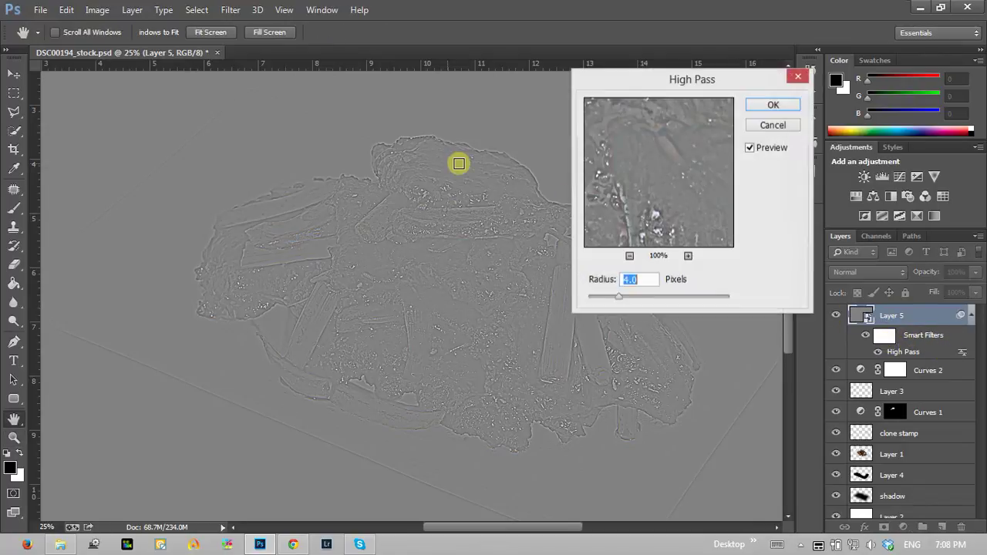
{"action": "mouse_move", "coordinate": [633, 297]}
{"action": "left_mouse_down"}
{"action": "mouse_move", "coordinate": [668, 296]}
{"action": "mouse_move", "coordinate": [610, 298]}
{"action": "left_mouse_up"}
{"action": "left_click", "coordinate": [645, 335]}
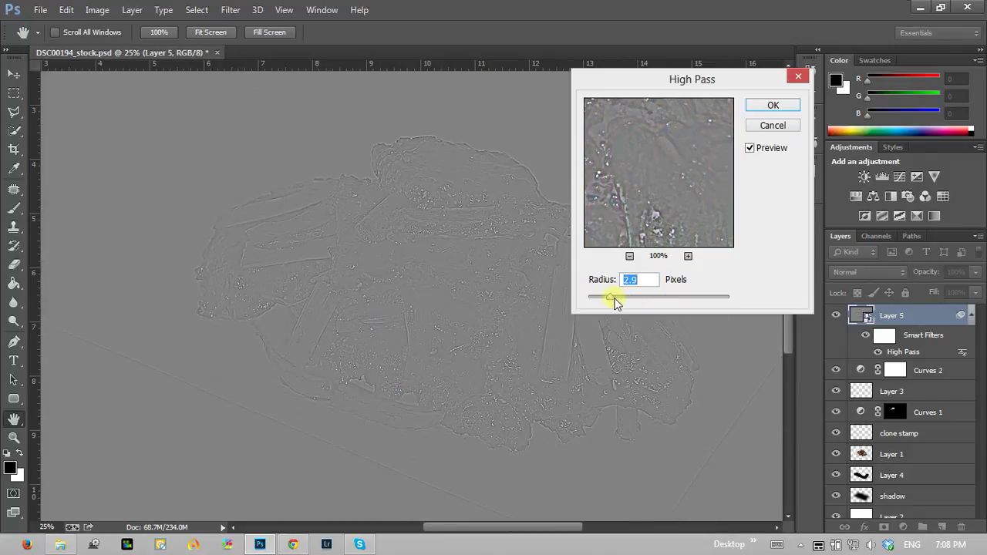
{"action": "left_click", "coordinate": [768, 104]}
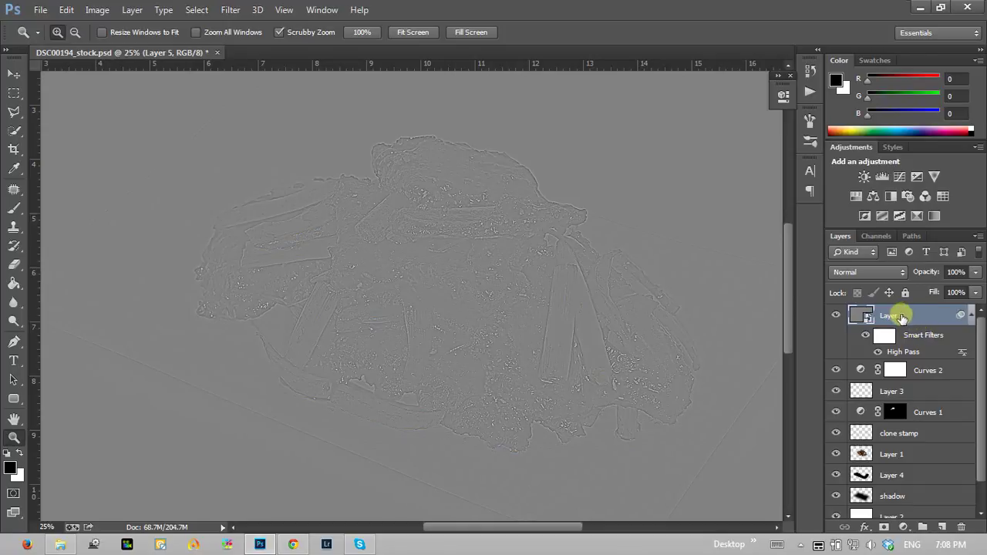
Set Layer 5's blend mode to Soft Light and view the whole image.
{"action": "left_click", "coordinate": [877, 277]}
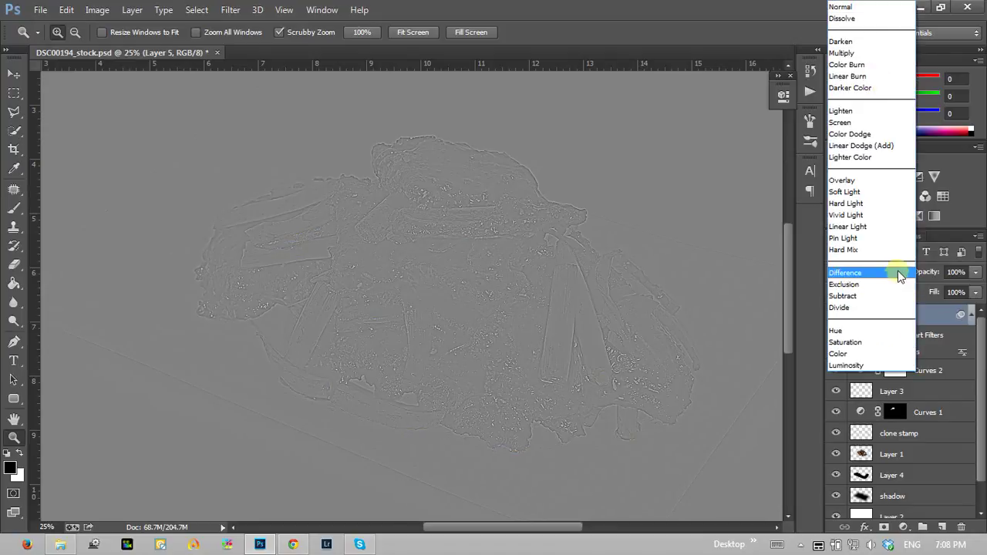
{"action": "left_click", "coordinate": [869, 197]}
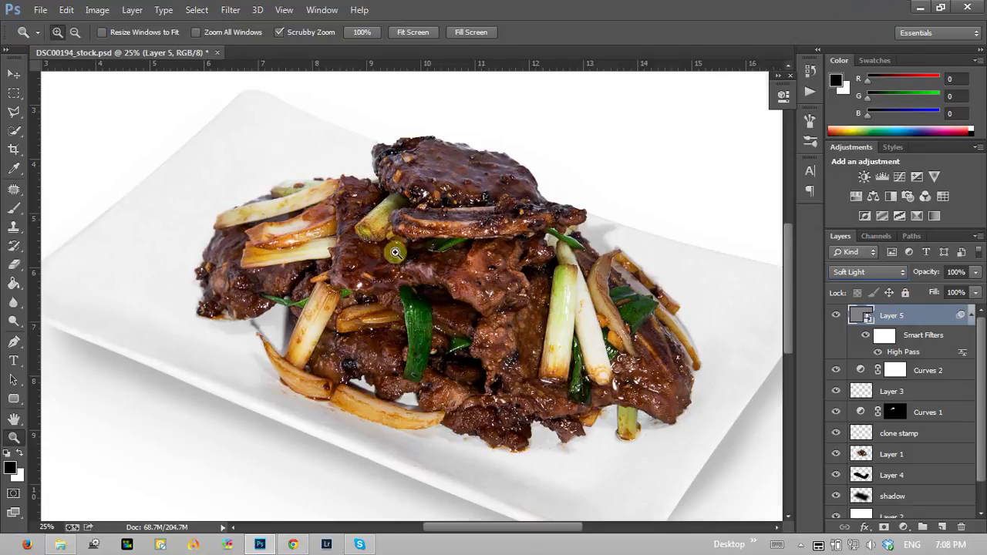
{"action": "left_click", "coordinate": [420, 287], "text": "alt"}
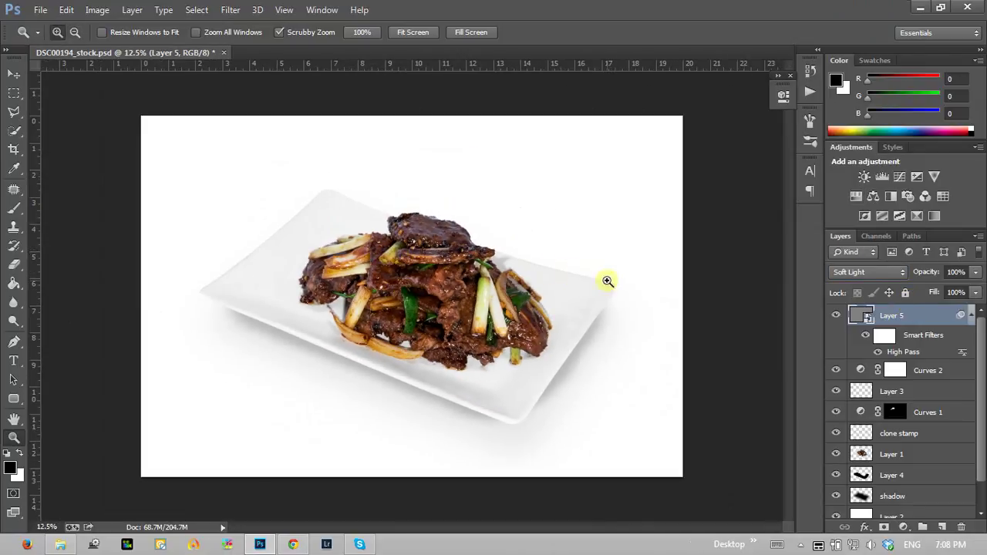
{"action": "left_click_drag", "start_coordinate": [981, 378], "coordinate": [981, 409]}
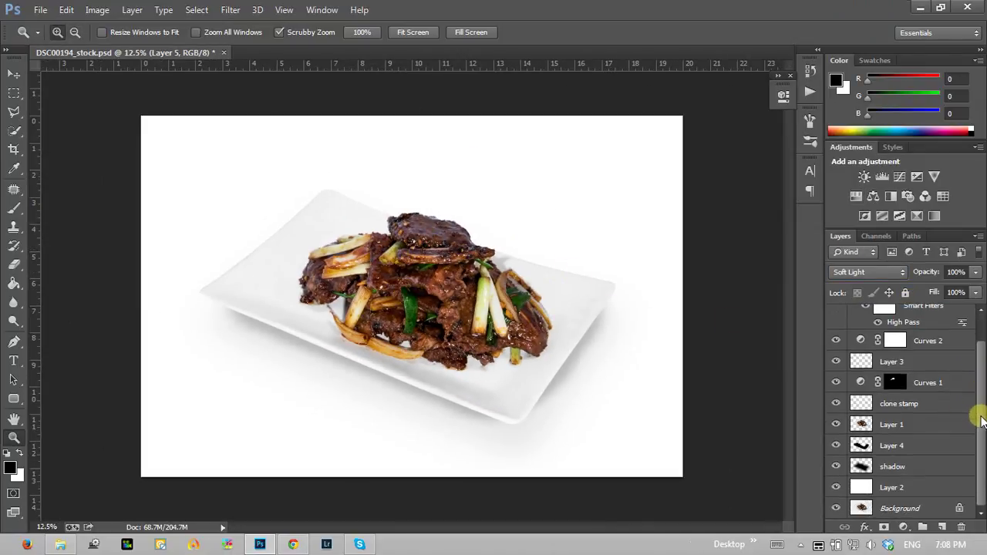
Compare the sharpened result with the original photo and zoom in to check the food detail.
{"action": "left_click", "coordinate": [837, 508], "text": "alt"}
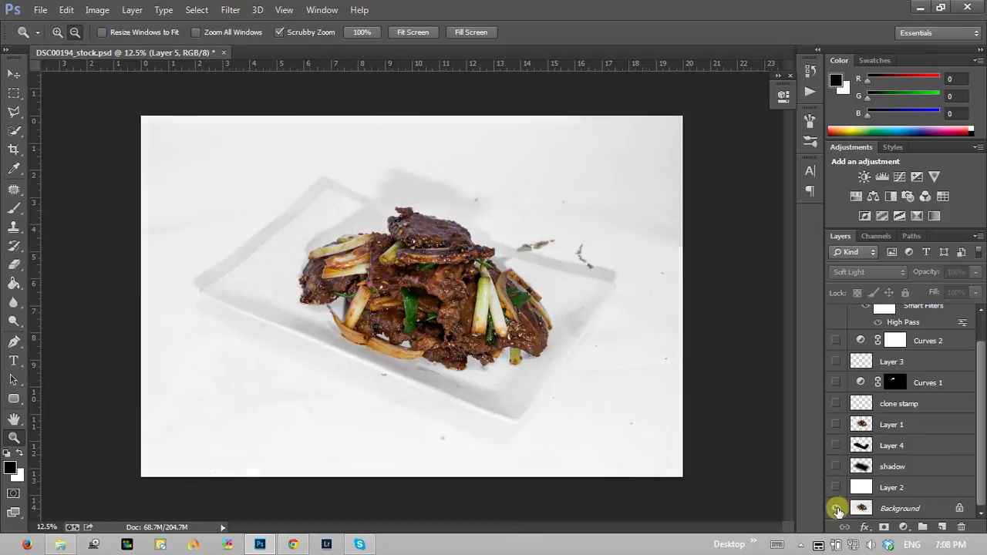
{"action": "left_click", "coordinate": [837, 509], "text": "alt"}
{"action": "left_click", "coordinate": [836, 509], "text": "alt"}
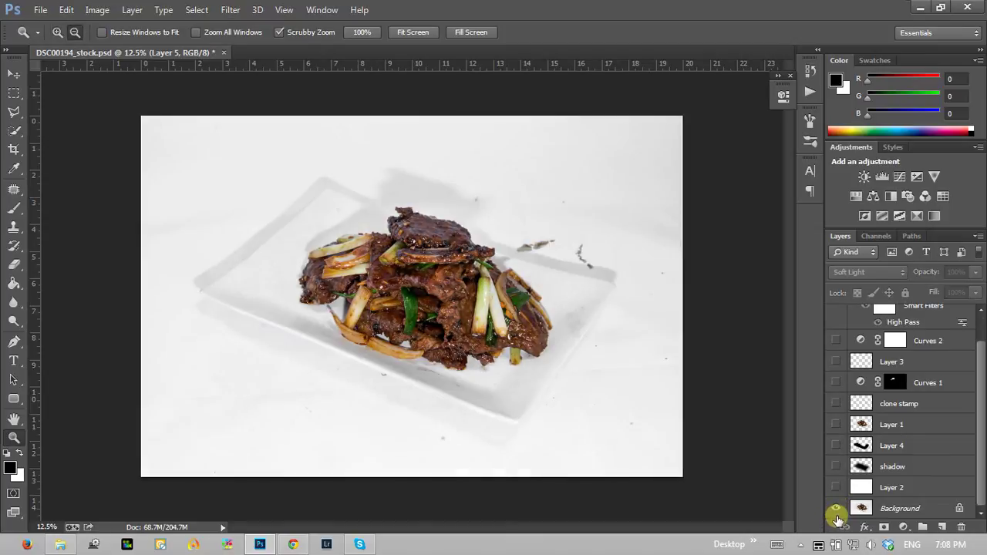
{"action": "left_click", "coordinate": [836, 509], "text": "alt"}
{"action": "left_click", "coordinate": [457, 300]}
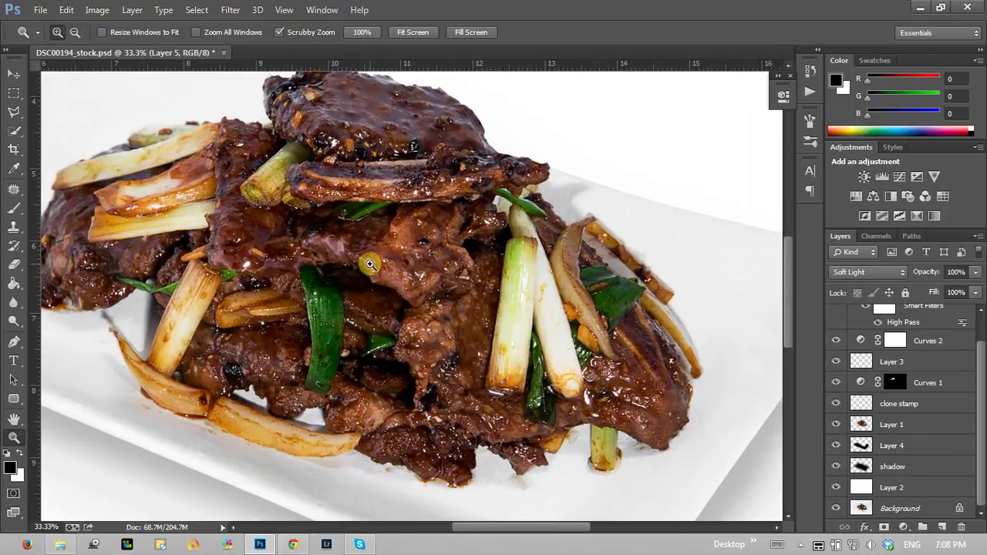
{"action": "left_click_drag", "start_coordinate": [366, 256], "coordinate": [324, 238]}
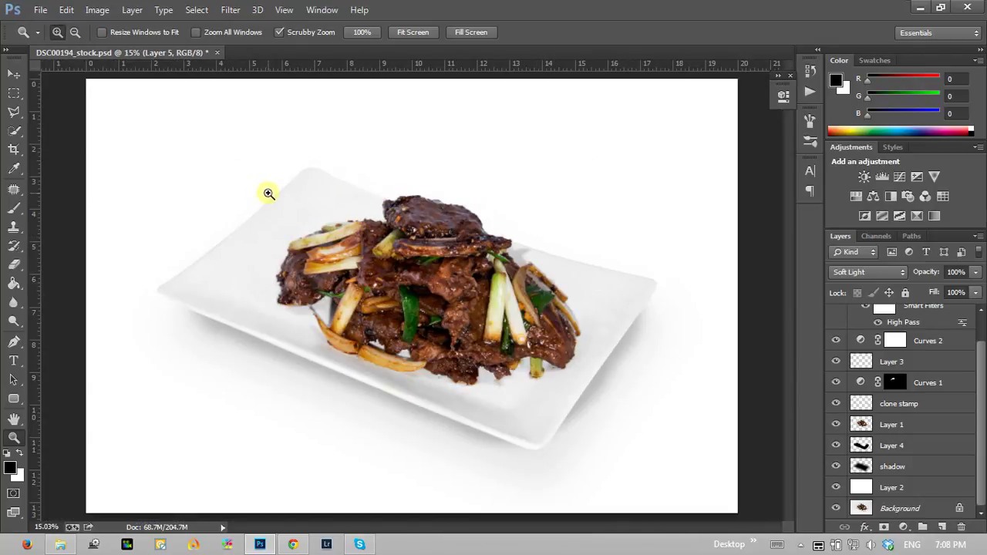